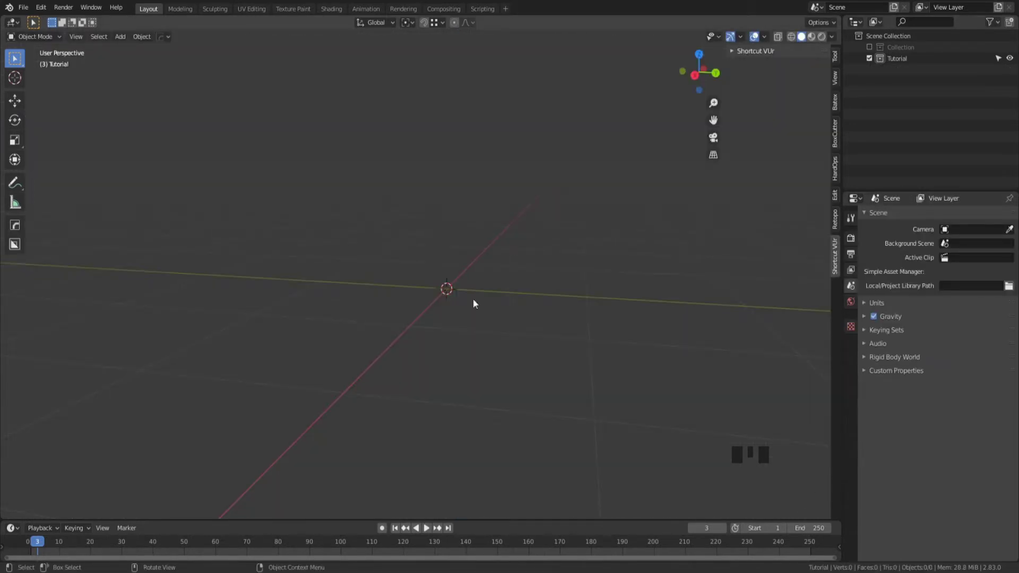
- Add a 1 m cube mesh at the origin and enter Edit Mode on it
{"action": "key", "text": "shift+a"}
{"action": "mouse_move", "coordinate": [415, 324]}
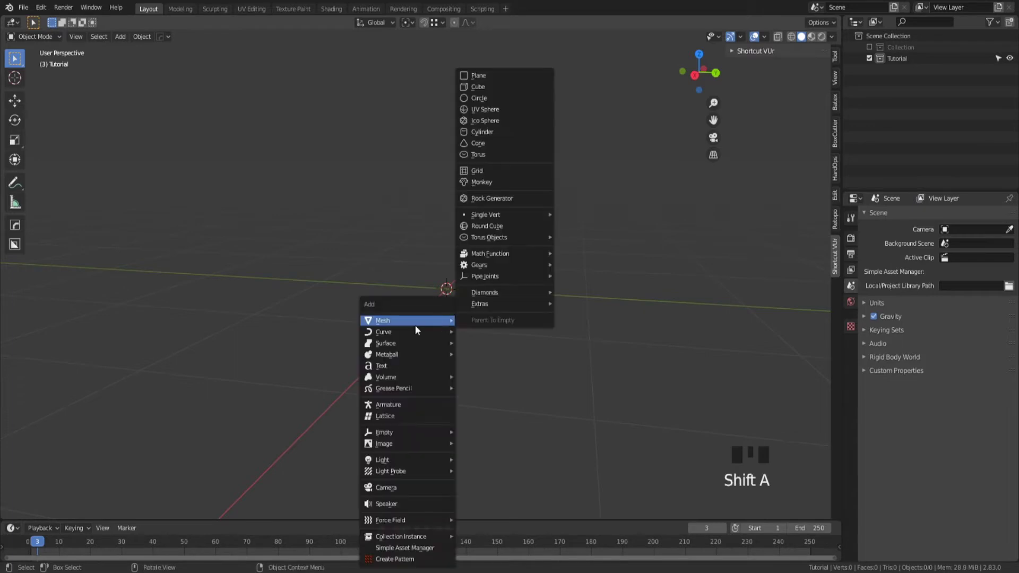
{"action": "left_click", "coordinate": [493, 87]}
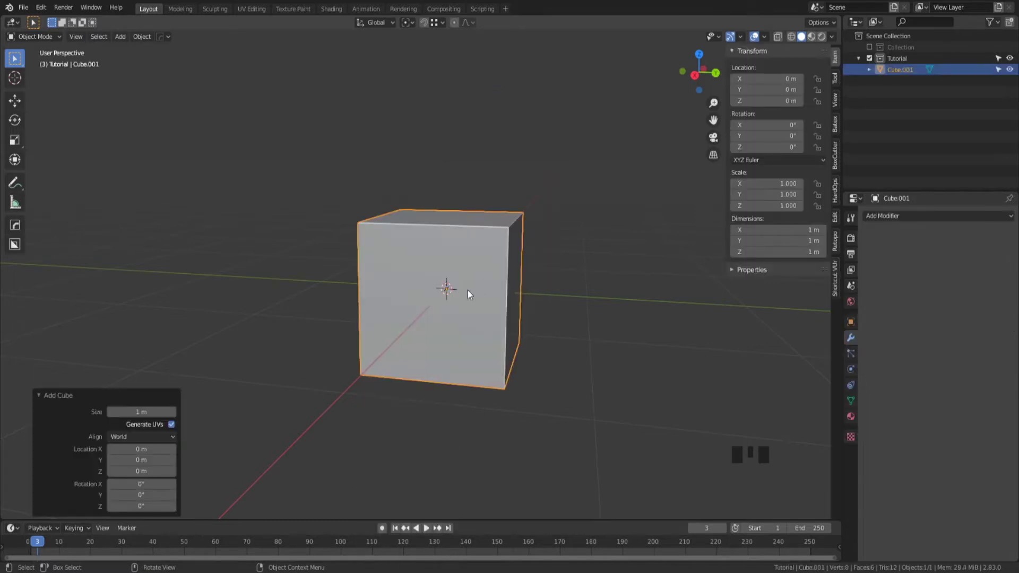
{"action": "left_click", "coordinate": [473, 262]}
{"action": "key", "text": "Tab"}
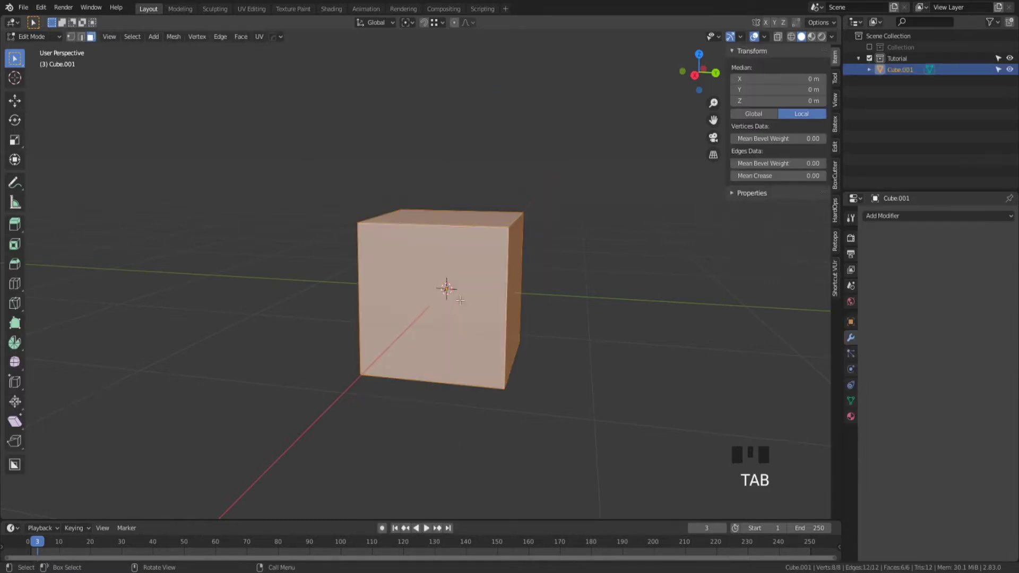
- Inset the cube's two opposite X-facing faces by about 0.21 m and delete the inner faces
{"action": "left_click", "coordinate": [447, 288]}
{"action": "scroll", "coordinate": [436, 285], "scroll_direction": "down", "scroll_amount": 2}
{"action": "middle_click_drag", "start_coordinate": [437, 284], "coordinate": [616, 332]}
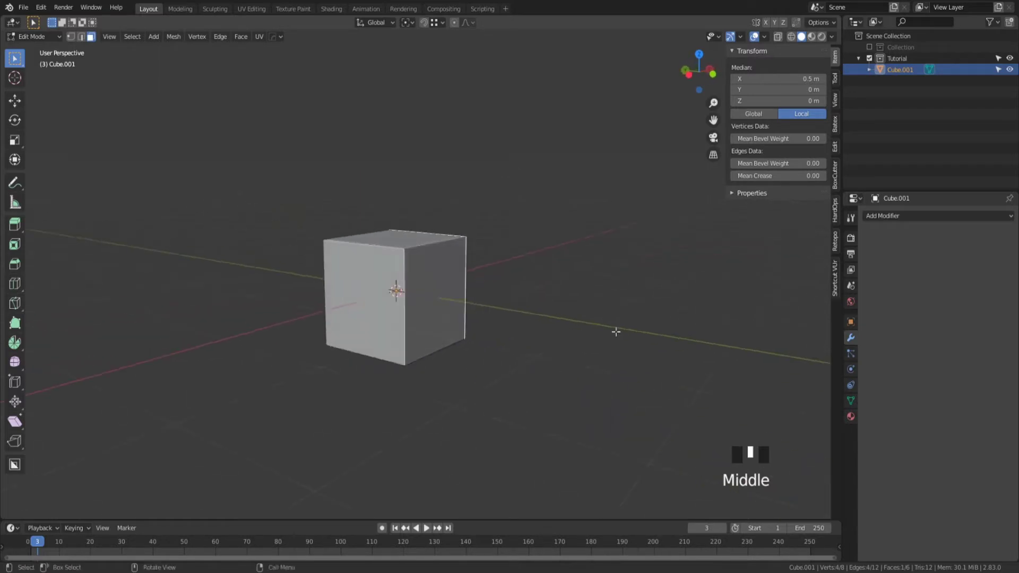
{"action": "left_click", "coordinate": [371, 297], "text": "shift"}
{"action": "mouse_move", "coordinate": [371, 297]}
{"action": "middle_mouse_down"}
{"action": "mouse_move", "coordinate": [493, 295]}
{"action": "mouse_move", "coordinate": [288, 294]}
{"action": "mouse_move", "coordinate": [369, 288]}
{"action": "middle_mouse_up"}
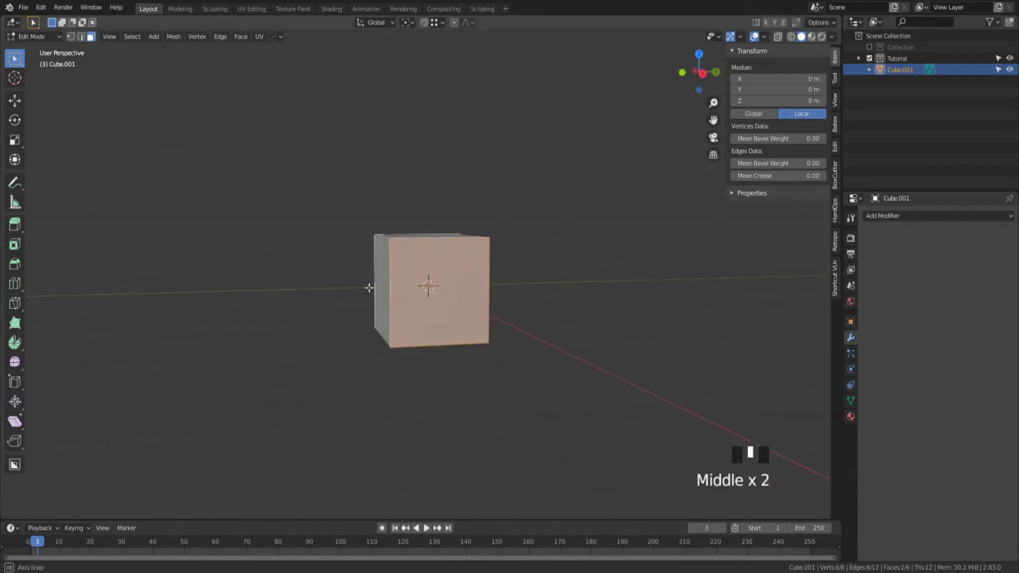
{"action": "scroll", "coordinate": [573, 318], "scroll_direction": "up", "scroll_amount": 2}
{"action": "middle_click_drag", "start_coordinate": [567, 326], "coordinate": [562, 340]}
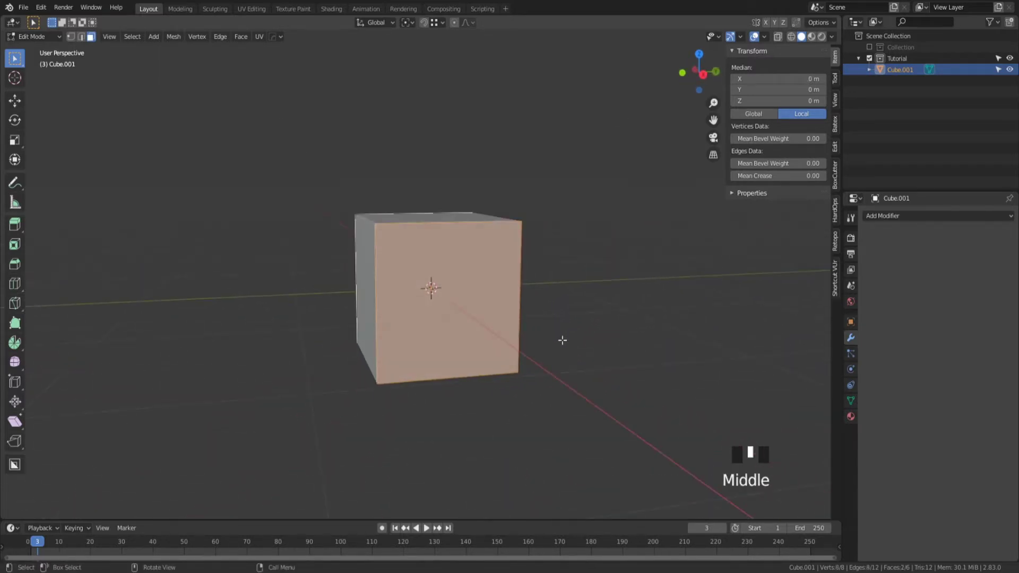
{"action": "key", "text": "i"}
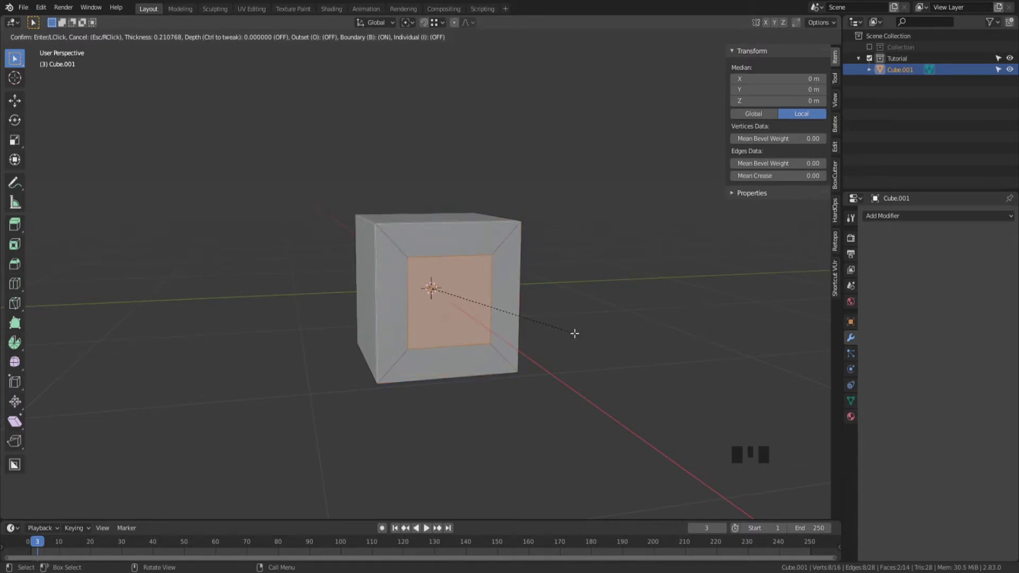
{"action": "left_click", "coordinate": [575, 333]}
{"action": "key", "text": "x"}
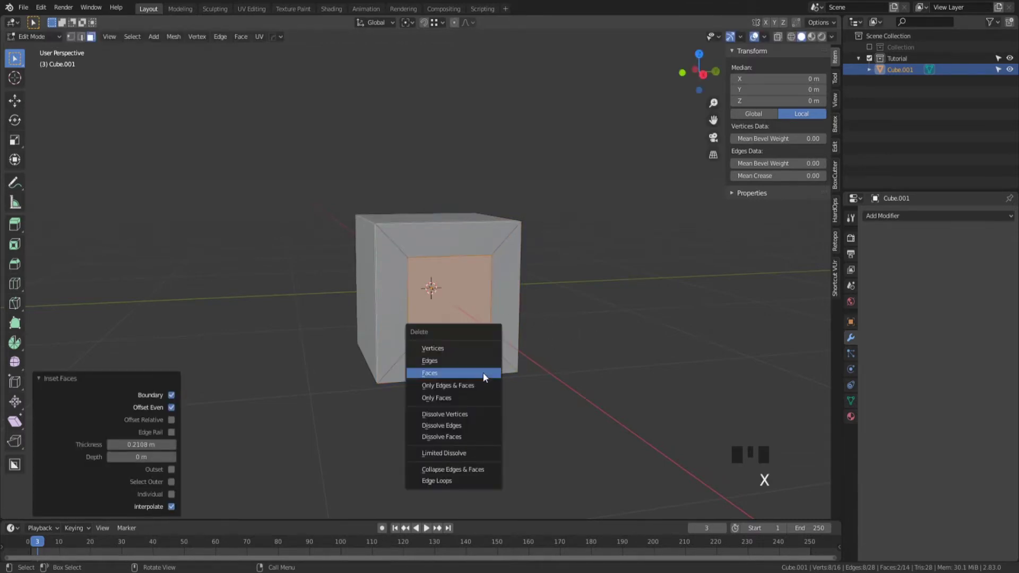
{"action": "left_click", "coordinate": [432, 373]}
- Bridge the edge loops of the two square openings to wall the hole through the cube
{"action": "key", "text": "2"}
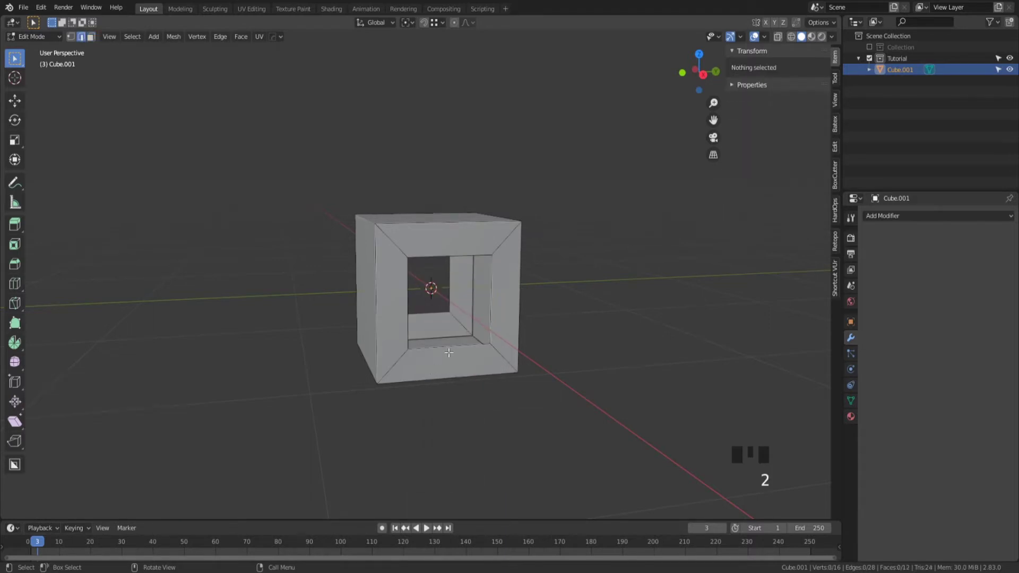
{"action": "left_click", "coordinate": [456, 347], "text": "alt"}
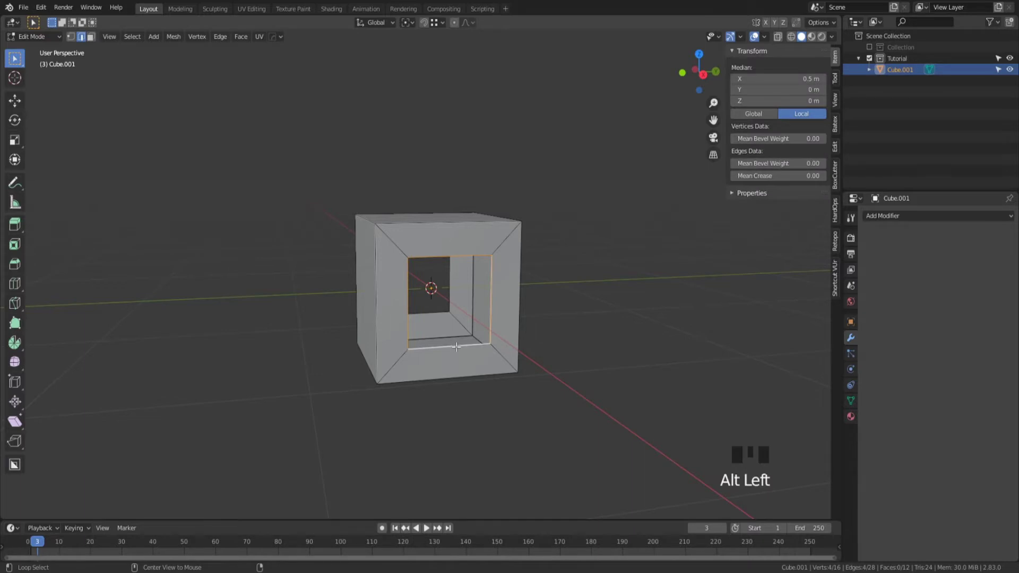
{"action": "middle_click_drag", "start_coordinate": [431, 338], "coordinate": [420, 370]}
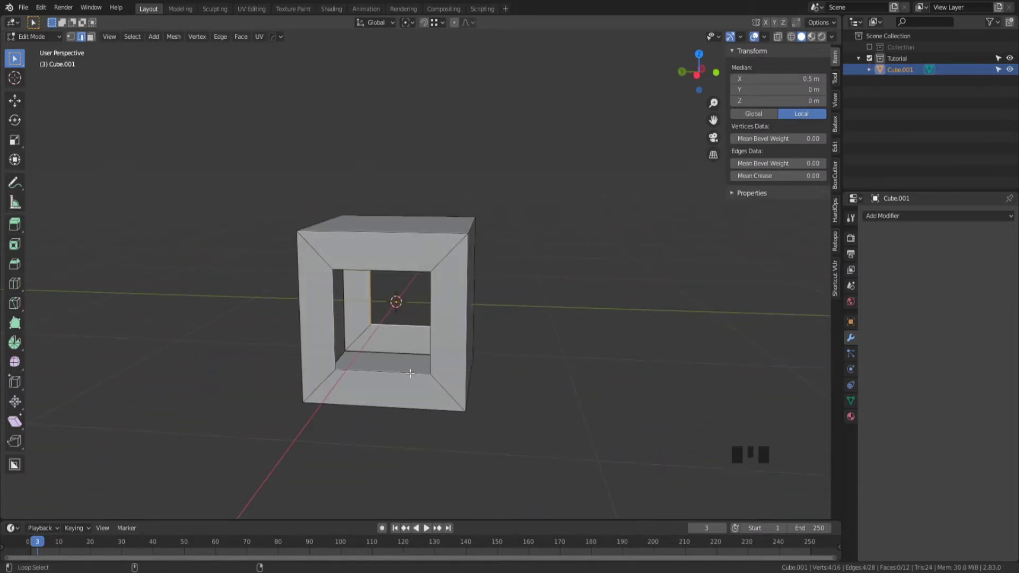
{"action": "left_click", "coordinate": [410, 373], "text": "alt+shift"}
{"action": "middle_click_drag", "start_coordinate": [556, 351], "coordinate": [306, 348]}
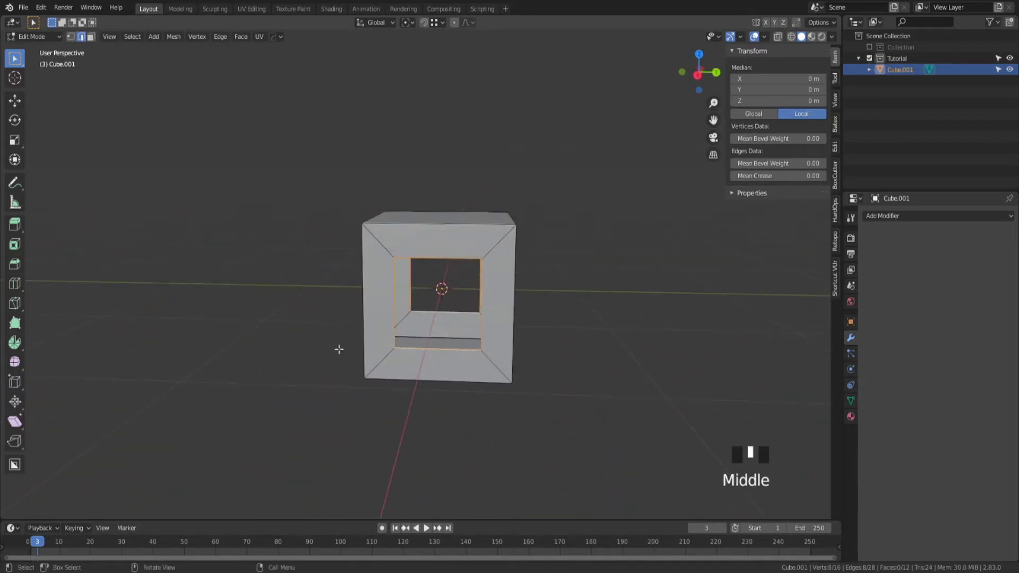
{"action": "right_click", "coordinate": [454, 345]}
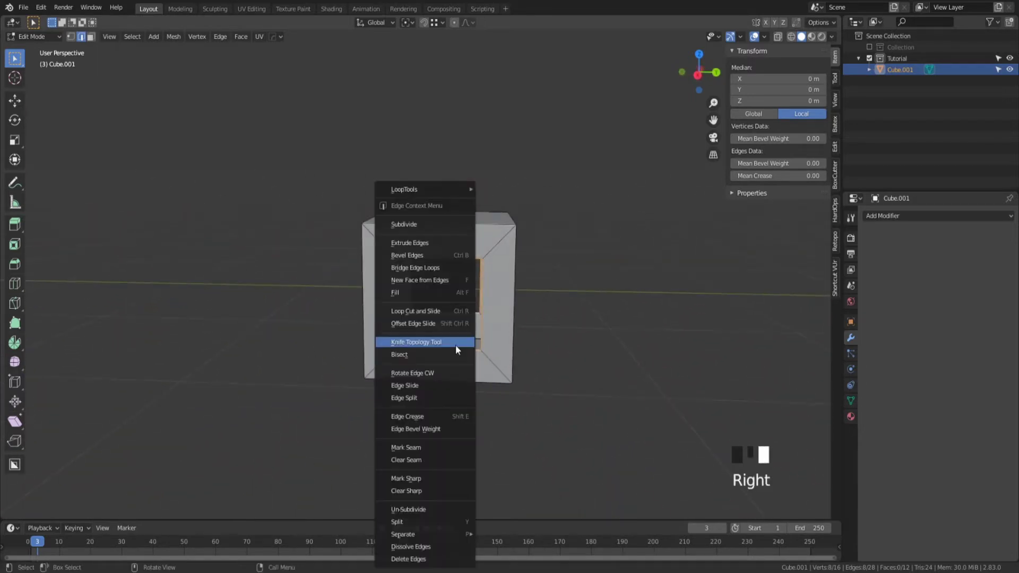
{"action": "left_click", "coordinate": [414, 268]}
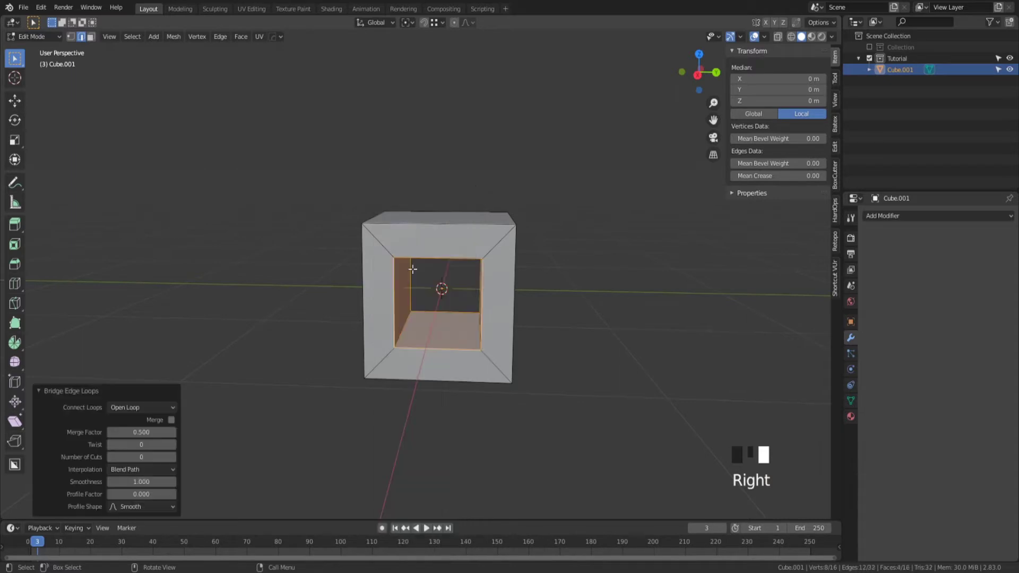
{"action": "left_click", "coordinate": [608, 341]}
- In the right view with X-ray on, enable X, Y and Z mirror editing and move the +Y side vertices about 0.24 m outward along Y
{"action": "middle_click_drag", "start_coordinate": [532, 352], "coordinate": [563, 340]}
{"action": "left_click", "coordinate": [706, 73]}
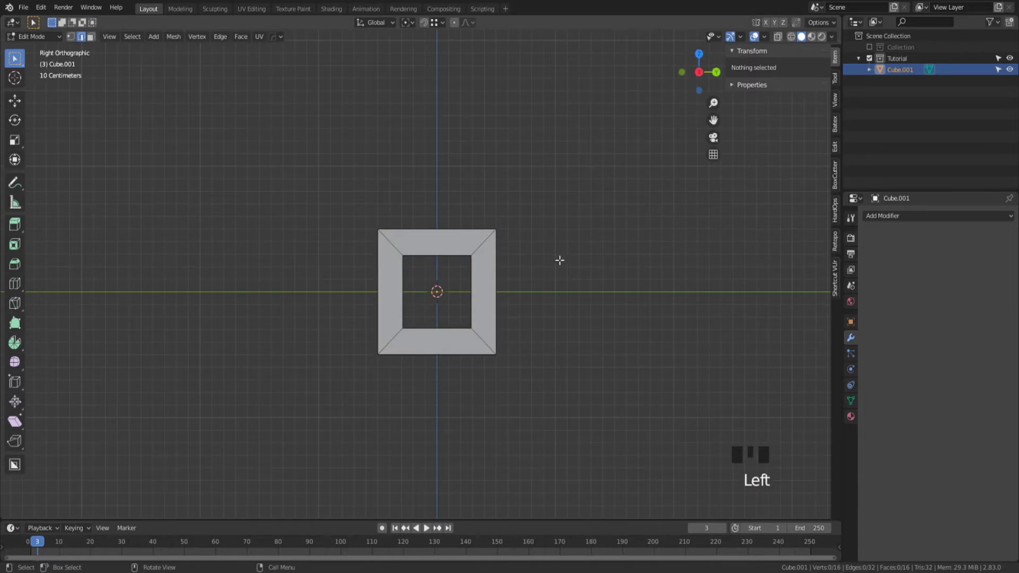
{"action": "scroll", "coordinate": [557, 263], "scroll_direction": "up", "scroll_amount": 3}
{"action": "key", "text": "1"}
{"action": "key", "text": "alt+z"}
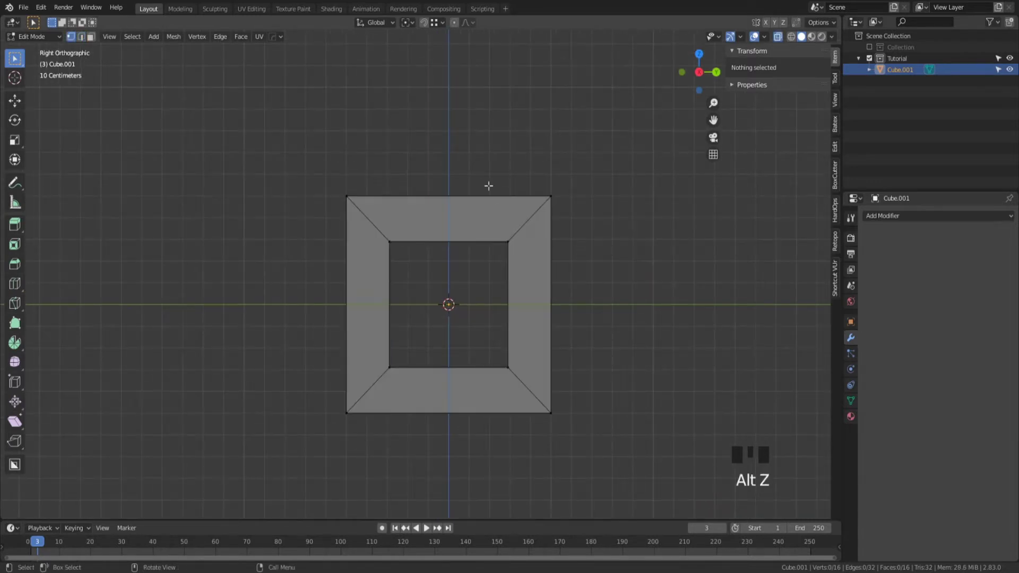
{"action": "left_click_drag", "start_coordinate": [483, 146], "coordinate": [614, 455]}
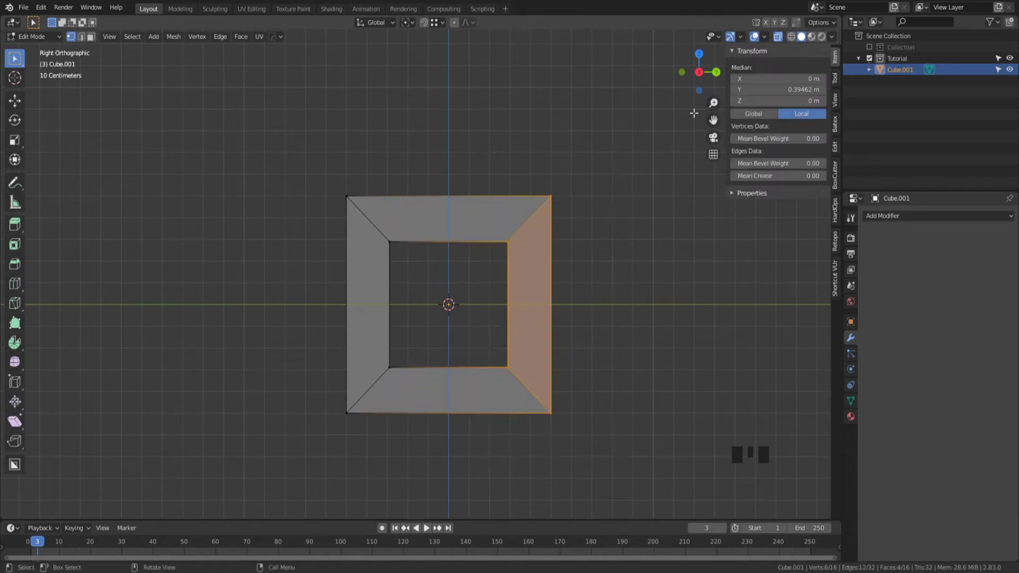
{"action": "left_click", "coordinate": [766, 22]}
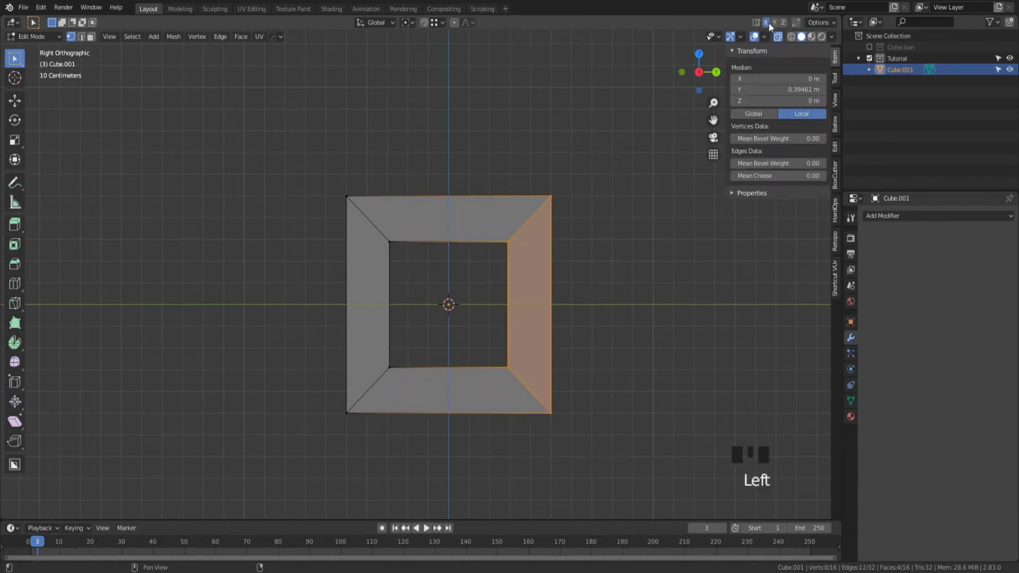
{"action": "left_click", "coordinate": [775, 23]}
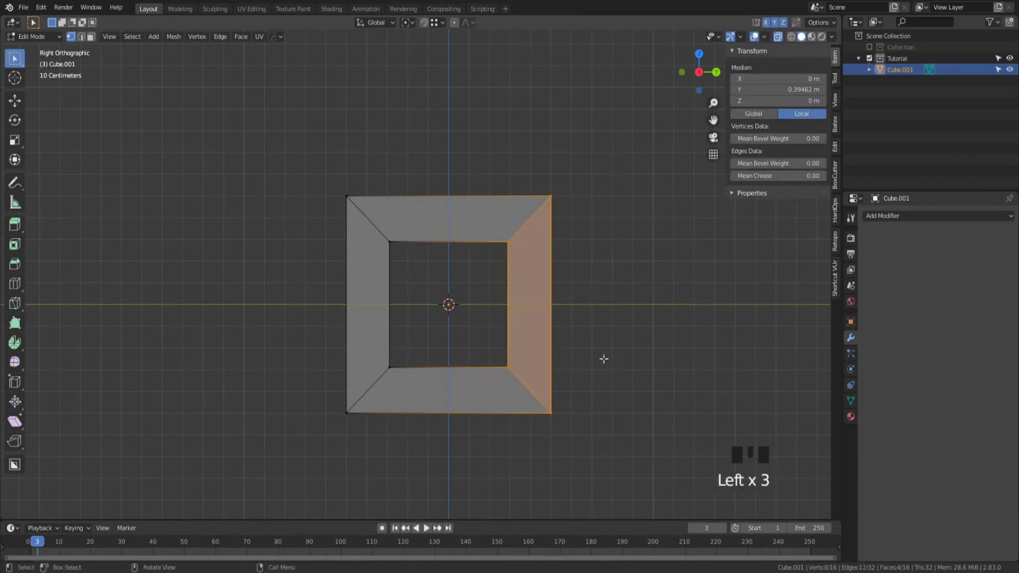
{"action": "scroll", "coordinate": [591, 378], "scroll_direction": "down", "scroll_amount": 2}
{"action": "key", "text": "g"}
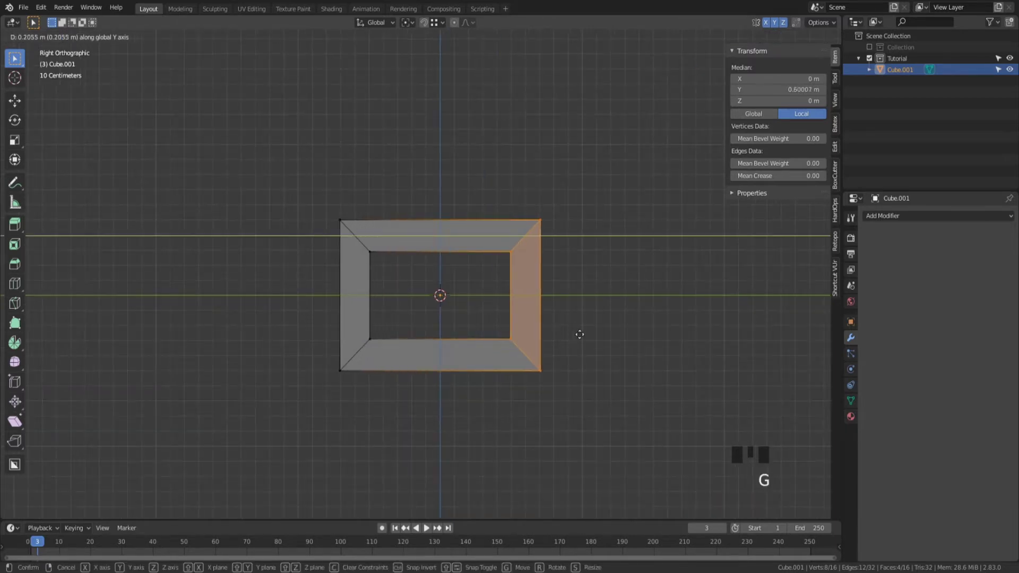
{"action": "left_click", "coordinate": [584, 334]}
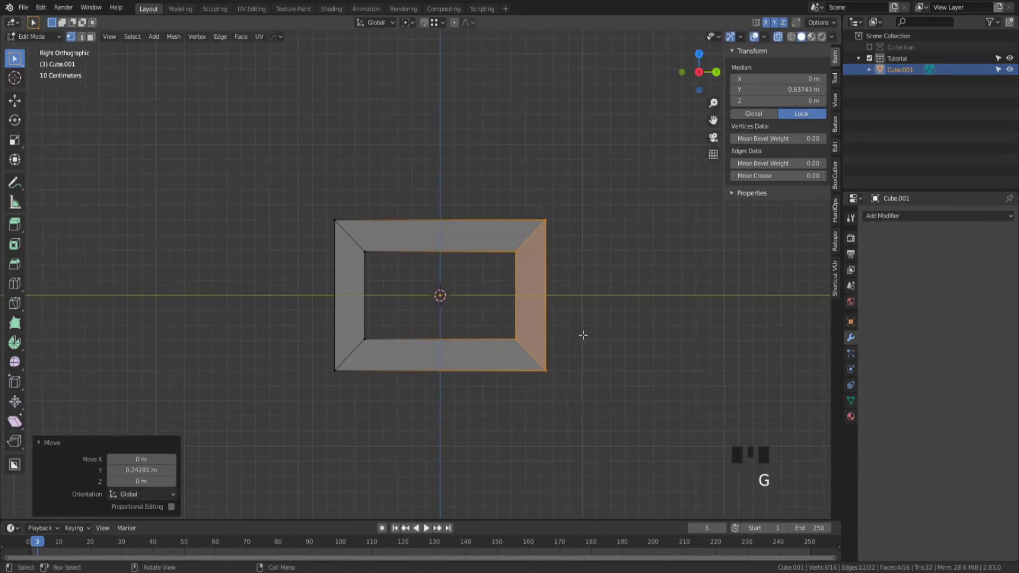
- Shrink the opening by moving its side loop about 0.07 m inward along Y and its upper loop about 0.015 m down along Z
{"action": "left_click", "coordinate": [515, 334], "text": "alt"}
{"action": "key", "text": "g"}
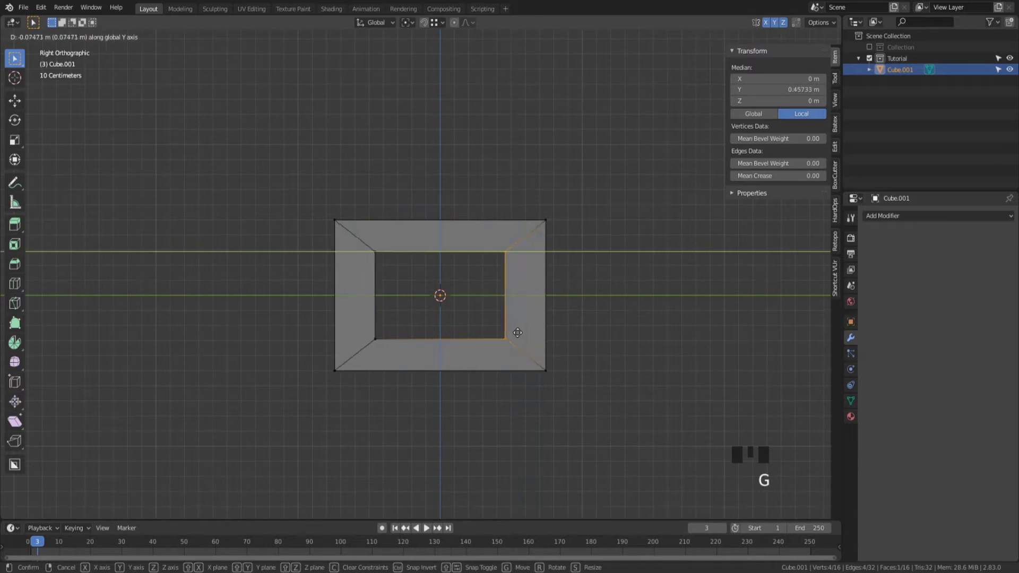
{"action": "left_click", "coordinate": [516, 334]}
{"action": "left_click", "coordinate": [354, 228]}
{"action": "key", "text": "g"}
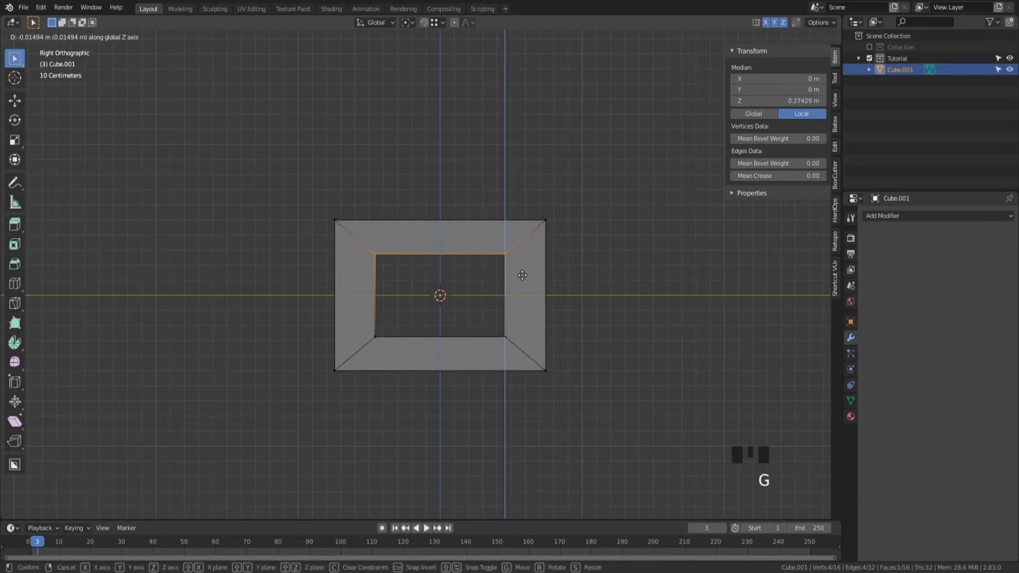
{"action": "left_click", "coordinate": [523, 276]}
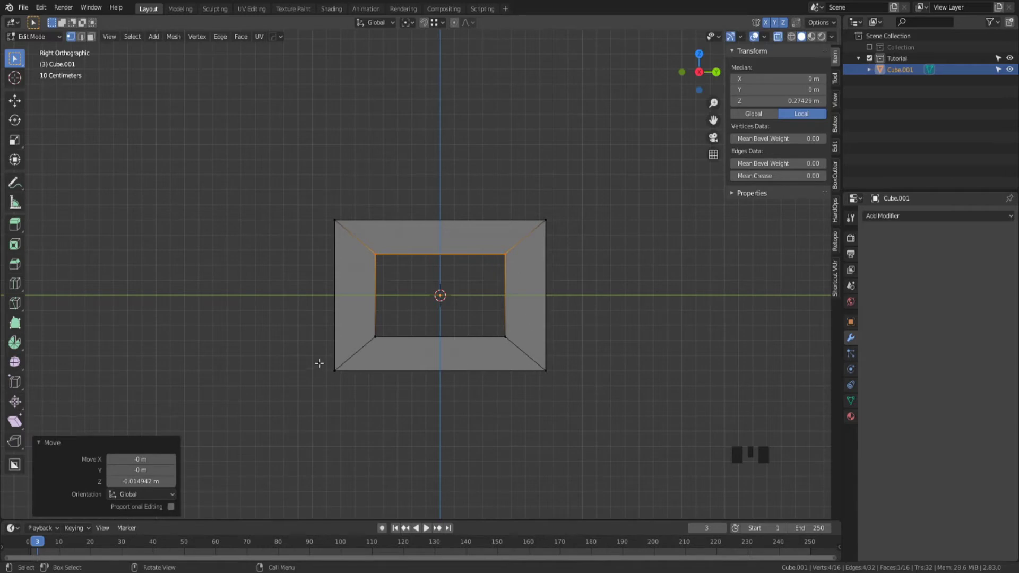
- Thin the frame by moving all vertices on its +X side about 0.31 m inward along X
{"action": "middle_click_drag", "start_coordinate": [560, 359], "coordinate": [689, 256]}
{"action": "middle_click_drag", "start_coordinate": [506, 221], "coordinate": [371, 123]}
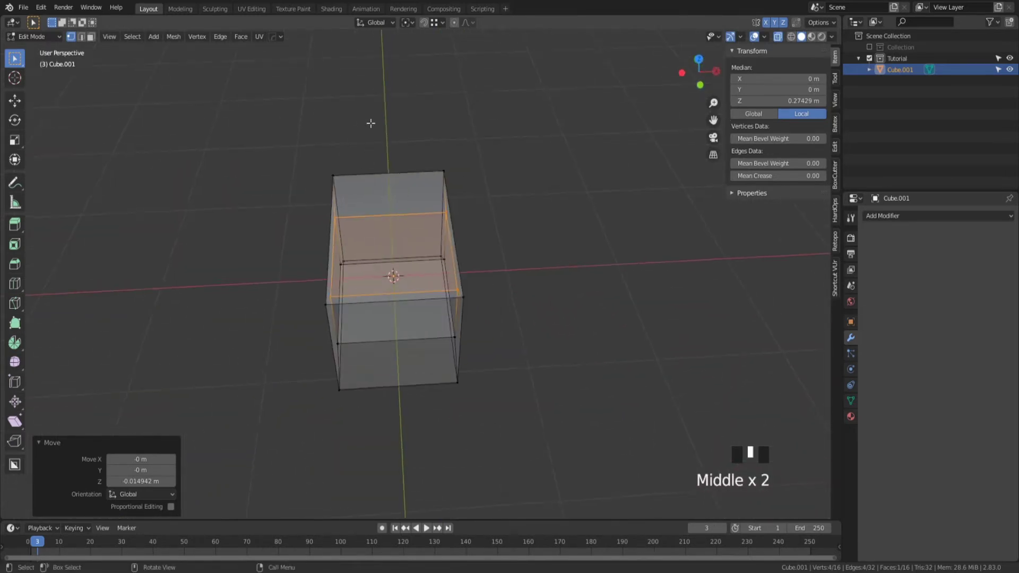
{"action": "left_click_drag", "start_coordinate": [370, 123], "coordinate": [572, 450]}
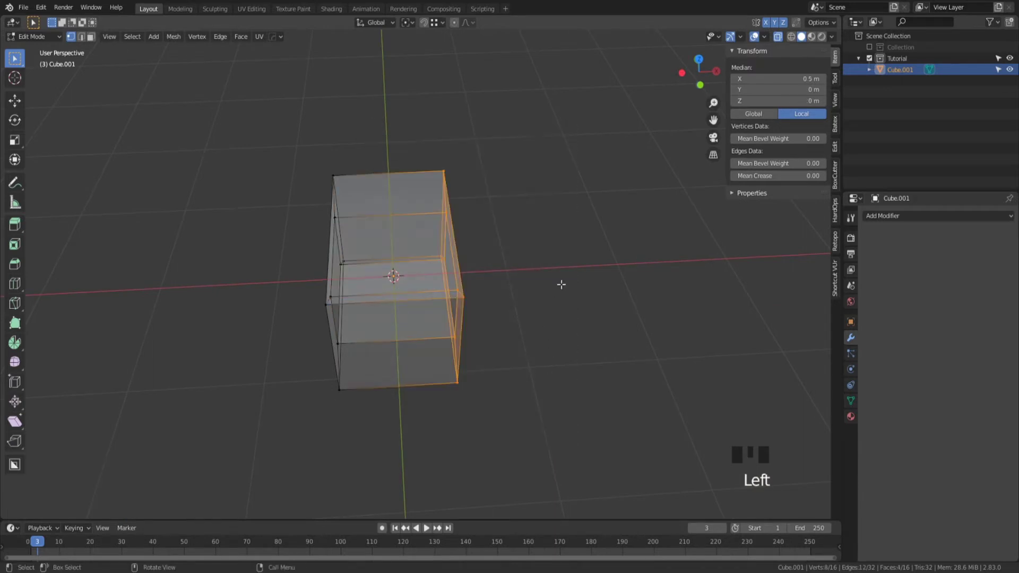
{"action": "key", "text": "g"}
{"action": "key", "text": "x"}
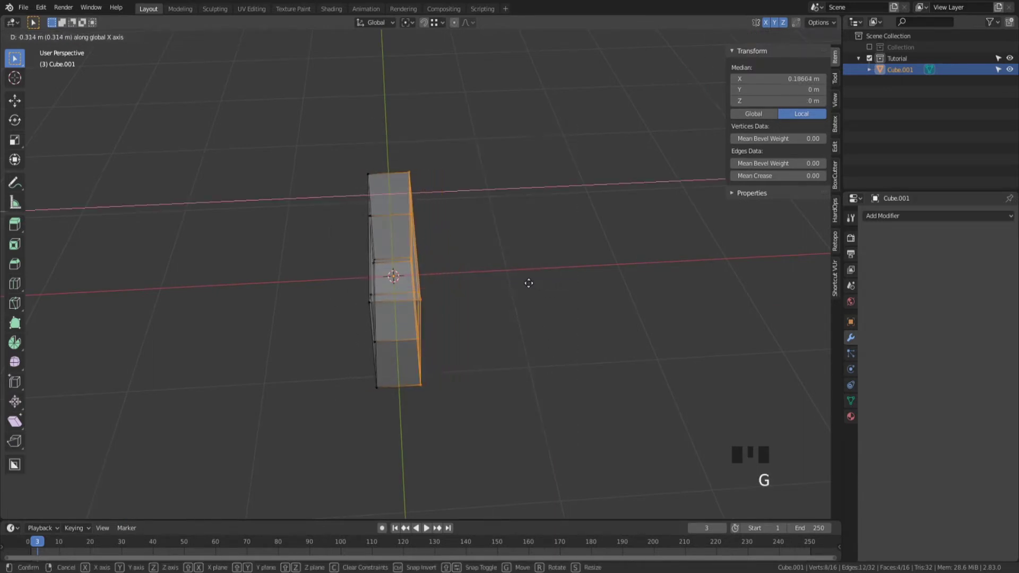
{"action": "left_click", "coordinate": [527, 282]}
- Lengthen the frame in the right view by moving the +Y side vertices about 0.07 m outward along Y
{"action": "middle_click_drag", "start_coordinate": [528, 282], "coordinate": [479, 239]}
{"action": "left_click", "coordinate": [701, 73]}
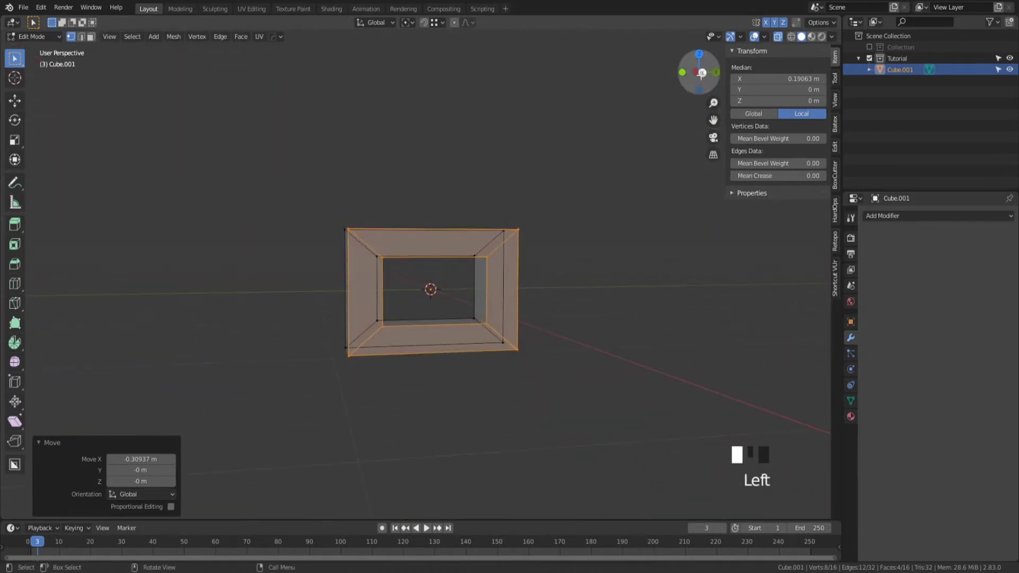
{"action": "middle_click_drag", "start_coordinate": [532, 295], "coordinate": [477, 291], "text": "shift"}
{"action": "left_click", "coordinate": [485, 100]}
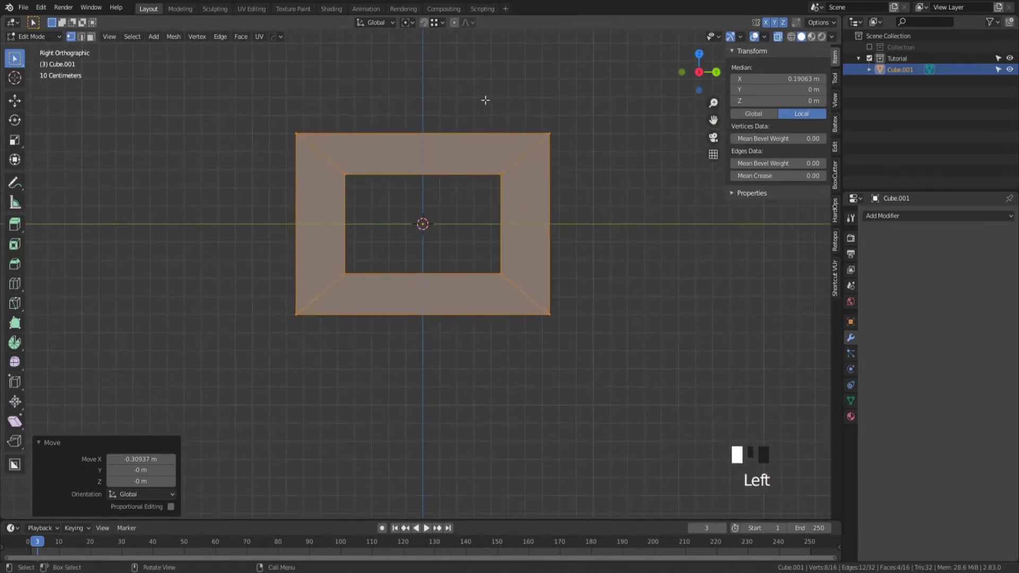
{"action": "left_click_drag", "start_coordinate": [485, 100], "coordinate": [614, 334]}
{"action": "key", "text": "g"}
{"action": "left_click", "coordinate": [628, 336]}
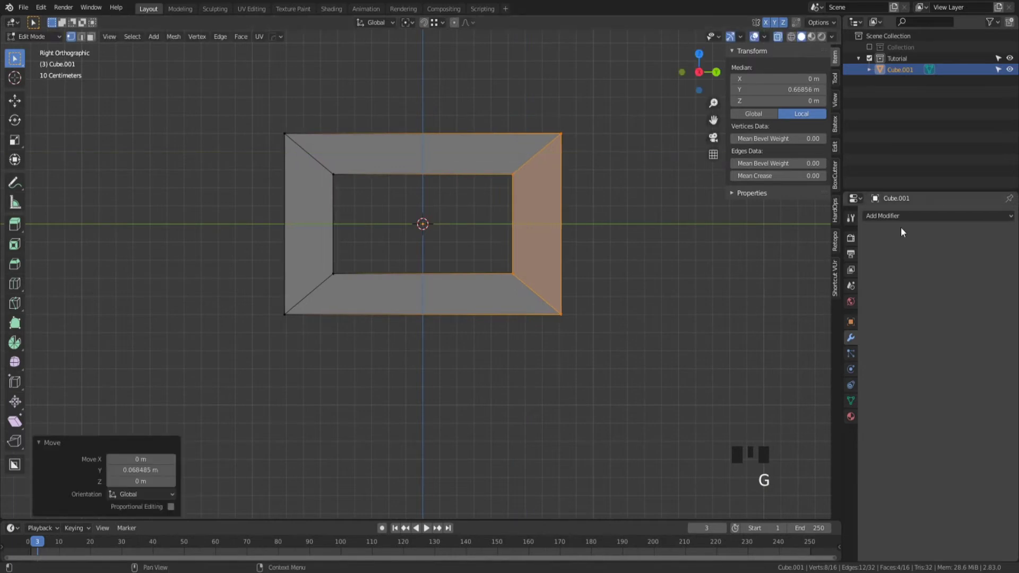
- Add a Subdivision Surface modifier to the frame, then deselect everything and turn X-ray off to inspect the rounded shape
{"action": "left_click", "coordinate": [921, 215]}
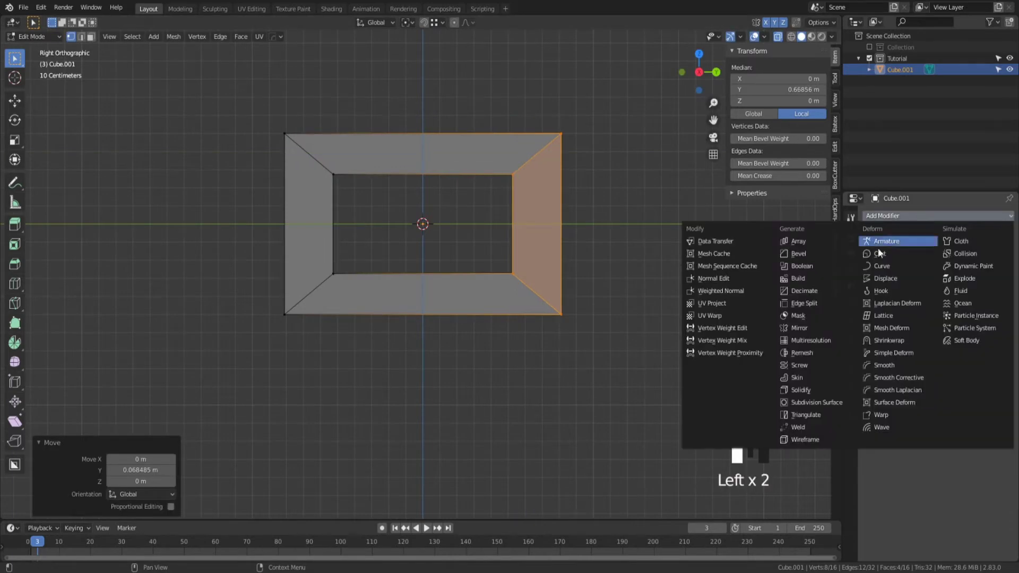
{"action": "left_click", "coordinate": [798, 403]}
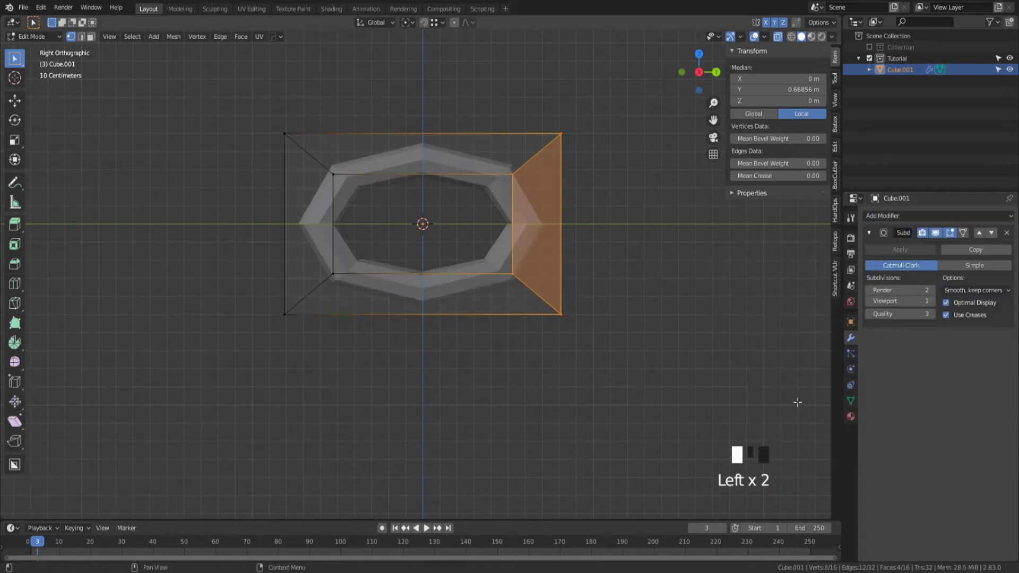
{"action": "left_click", "coordinate": [640, 251]}
{"action": "scroll", "coordinate": [596, 244], "scroll_direction": "down", "scroll_amount": 2}
{"action": "key", "text": "alt+z"}
{"action": "middle_click_drag", "start_coordinate": [587, 257], "coordinate": [473, 314]}
{"action": "scroll", "coordinate": [473, 313], "scroll_direction": "up", "scroll_amount": 2}
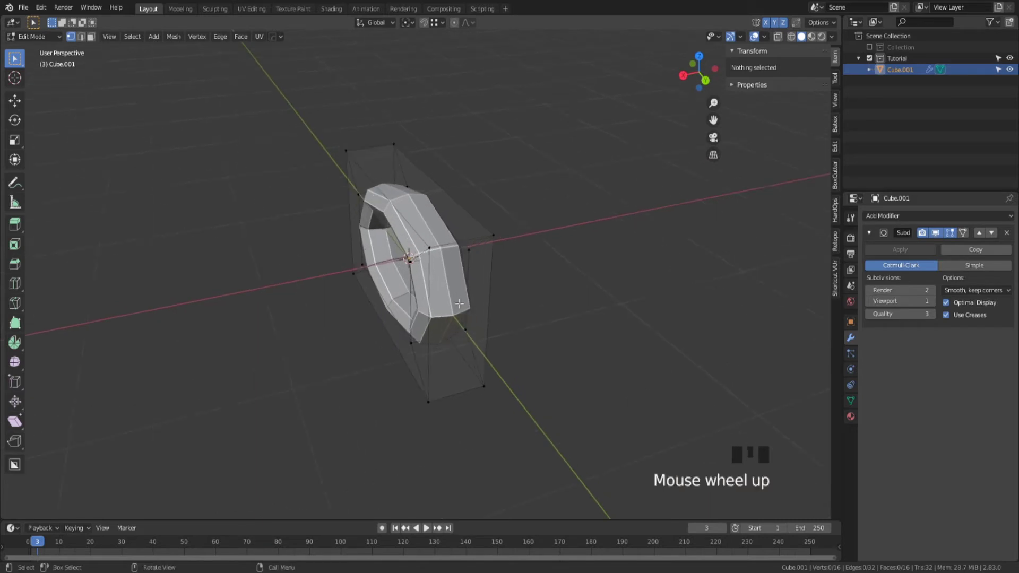
- Hide the subdivision in Edit Mode and add one centred loop cut around the frame's outer sides and one around the opening's inner sides
{"action": "left_click", "coordinate": [950, 234]}
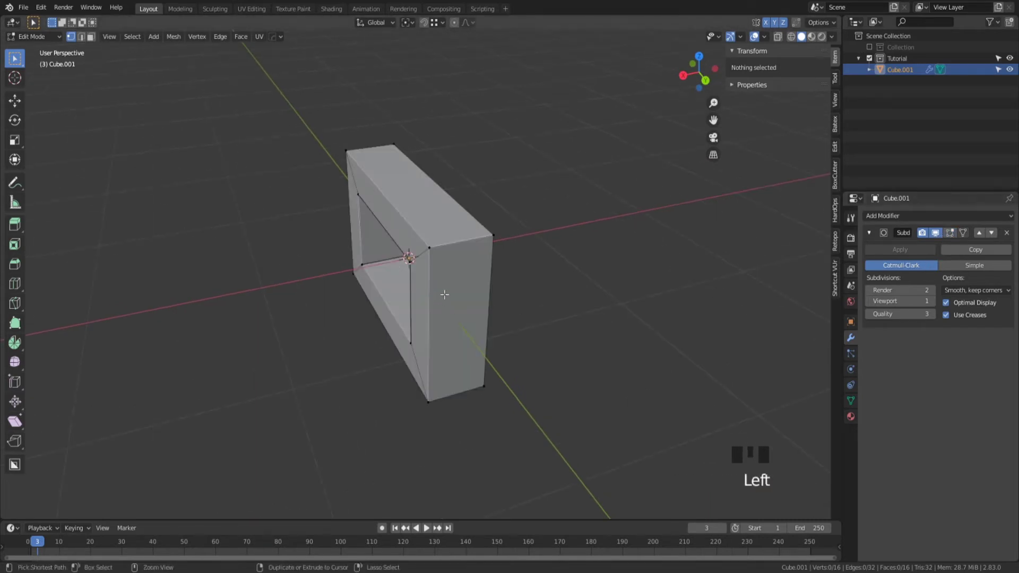
{"action": "key", "text": "ctrl+r"}
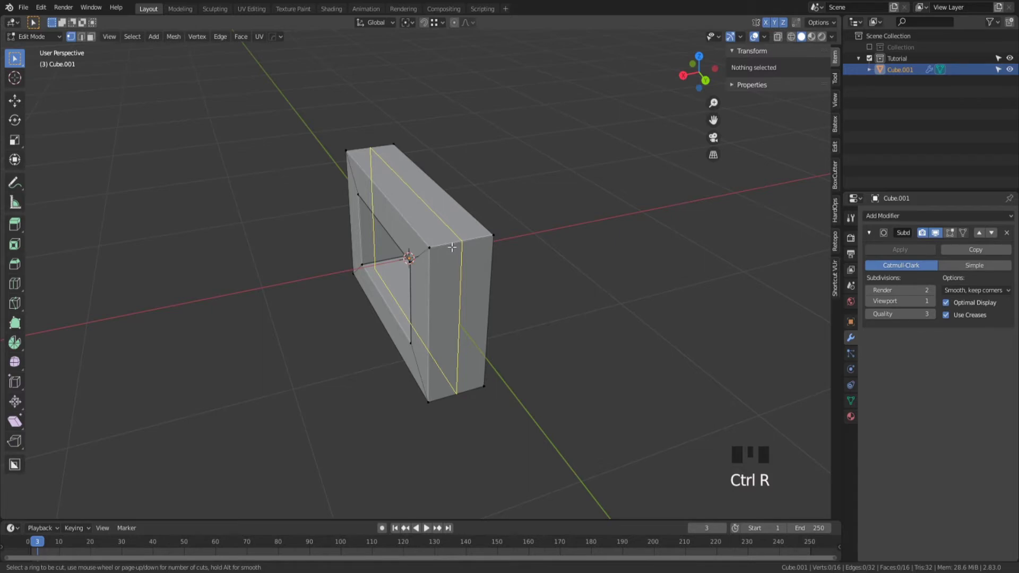
{"action": "left_click", "coordinate": [452, 247]}
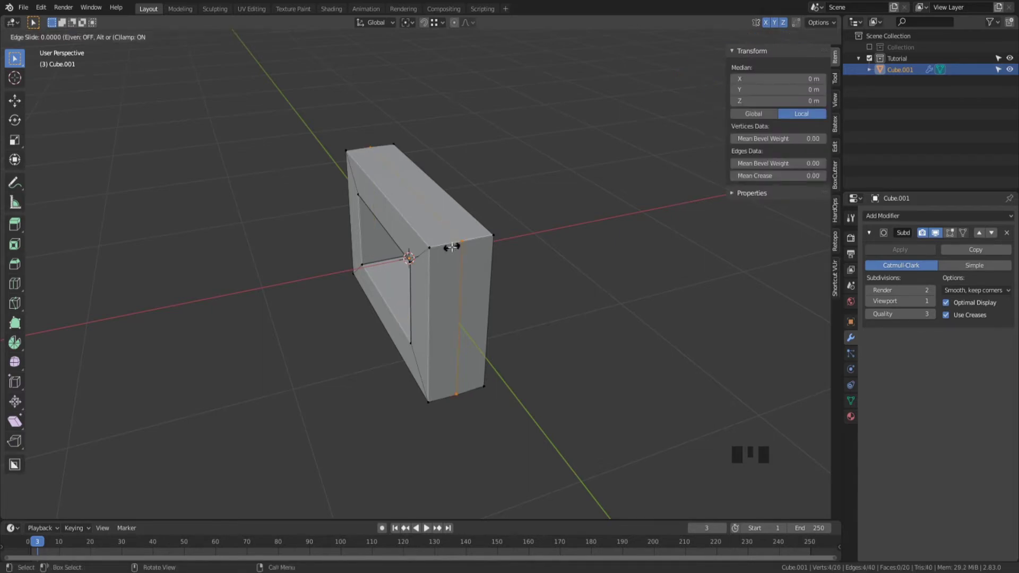
{"action": "right_click", "coordinate": [451, 247]}
{"action": "middle_click_drag", "start_coordinate": [451, 247], "coordinate": [485, 262]}
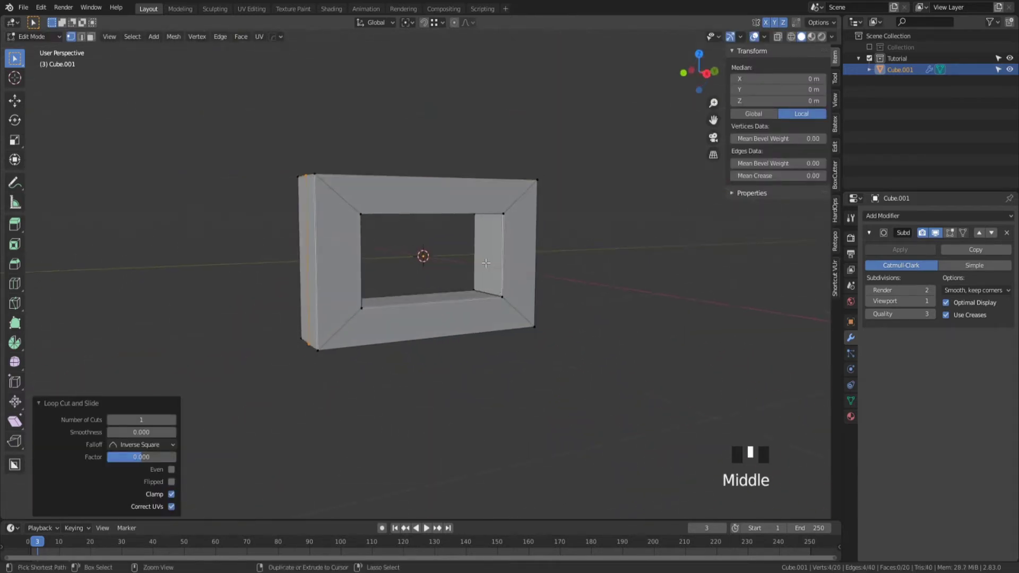
{"action": "key", "text": "ctrl+r"}
{"action": "left_click", "coordinate": [489, 287]}
{"action": "right_click", "coordinate": [489, 289]}
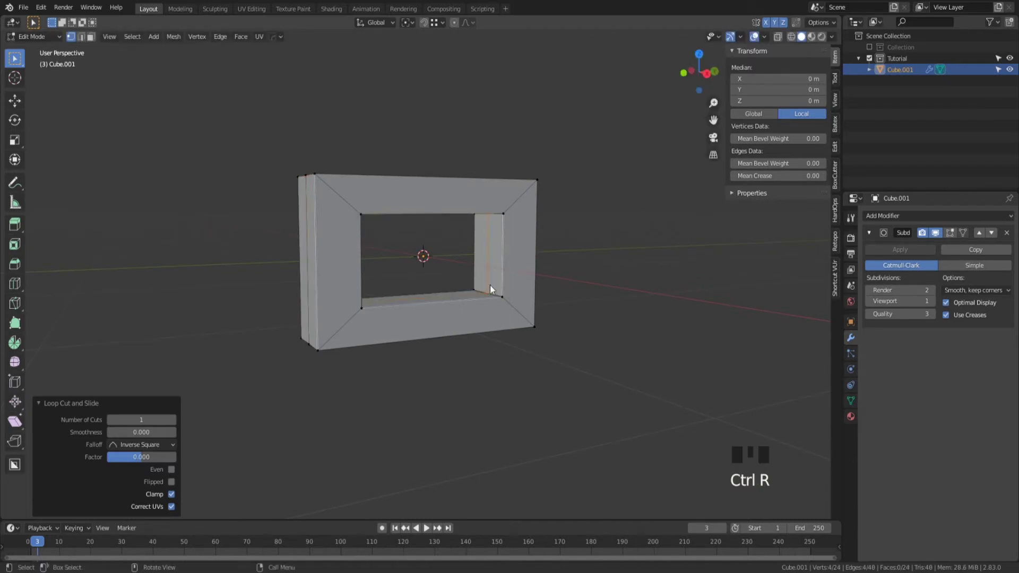
- Check the frame's rounded shape in Object Mode and show the subdivision again in Edit Mode
{"action": "key", "text": "Tab"}
{"action": "middle_click_drag", "start_coordinate": [490, 285], "coordinate": [587, 348]}
{"action": "key", "text": "Tab"}
{"action": "scroll", "coordinate": [467, 289], "scroll_direction": "up", "scroll_amount": 2}
{"action": "left_click", "coordinate": [948, 233]}
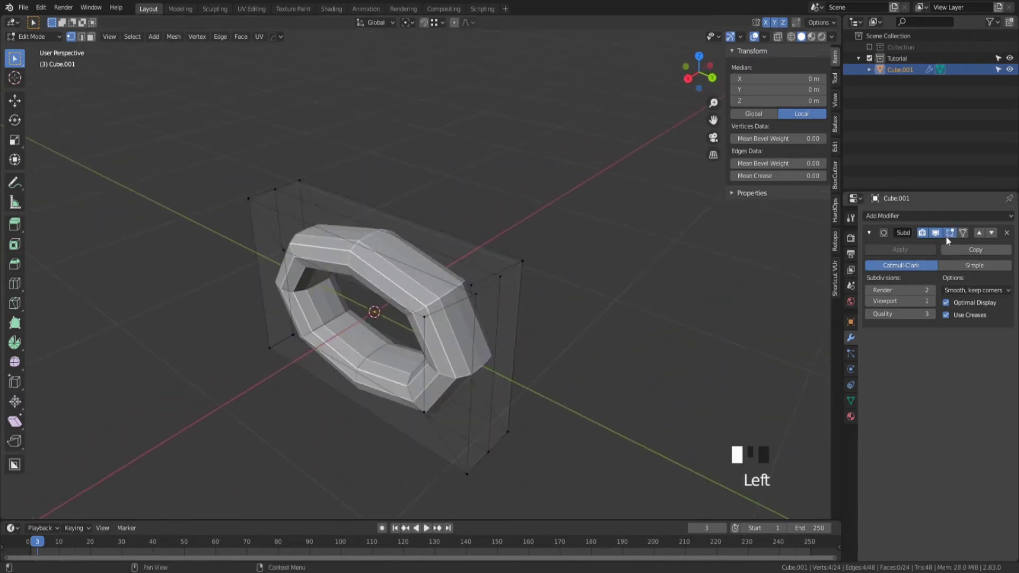
- Add two evenly spaced loop cuts across the frame's upper bar and two across its lower bar
{"action": "middle_click_drag", "start_coordinate": [404, 265], "coordinate": [431, 270]}
{"action": "key", "text": "ctrl+r"}
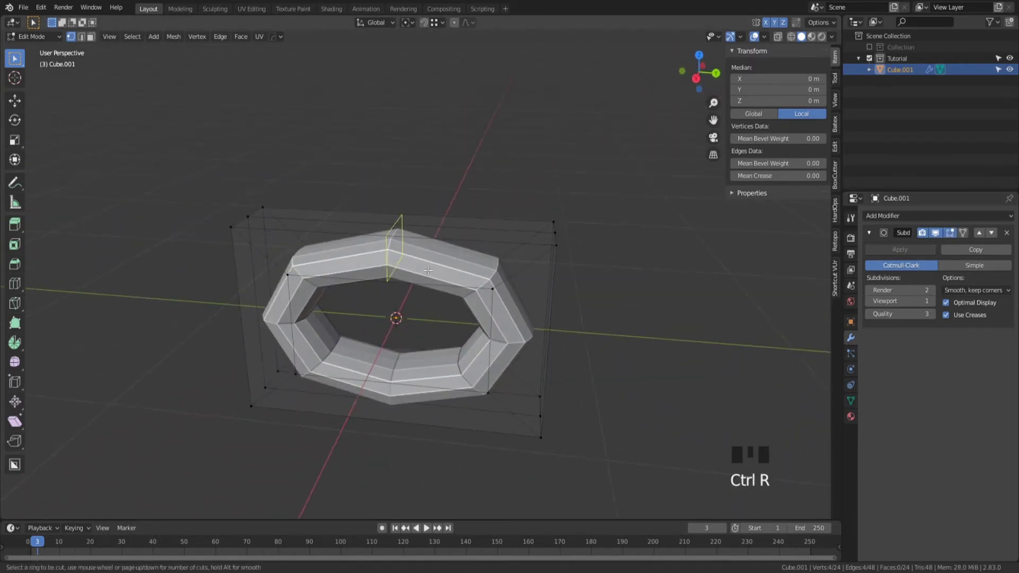
{"action": "scroll", "coordinate": [420, 271], "scroll_direction": "up", "scroll_amount": 1}
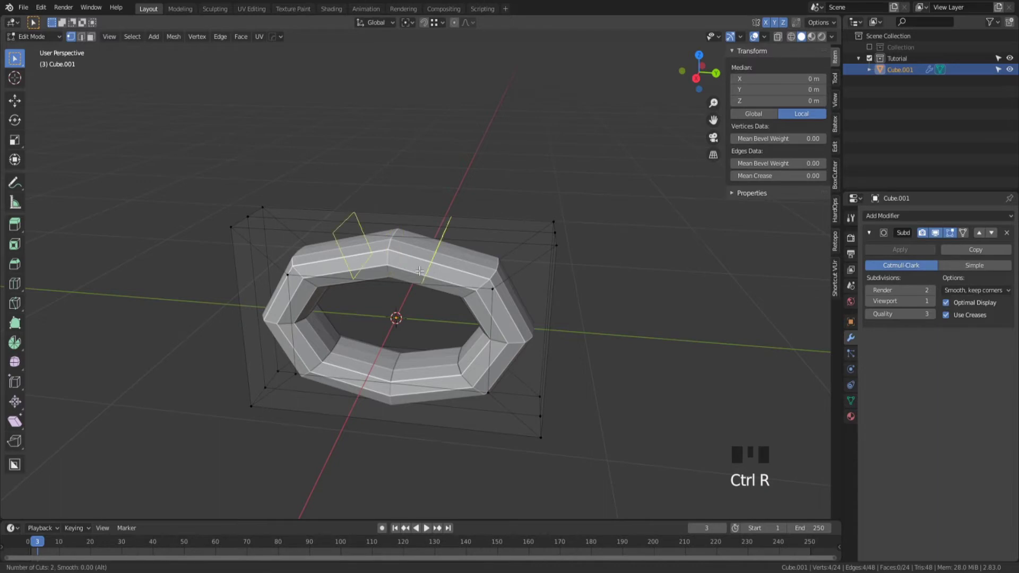
{"action": "left_click", "coordinate": [419, 271]}
{"action": "right_click", "coordinate": [419, 272]}
{"action": "key", "text": "ctrl+r"}
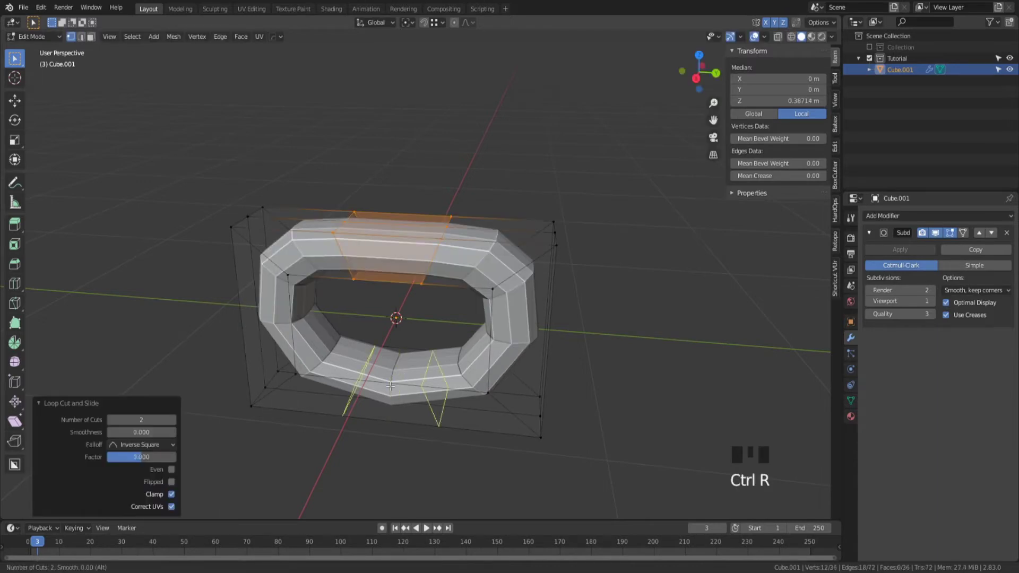
{"action": "left_click", "coordinate": [390, 386]}
{"action": "right_click", "coordinate": [389, 387]}
- Select the +Y side loops across the upper and lower bars and flatten them by scaling to 0 along Y
{"action": "key", "text": "2"}
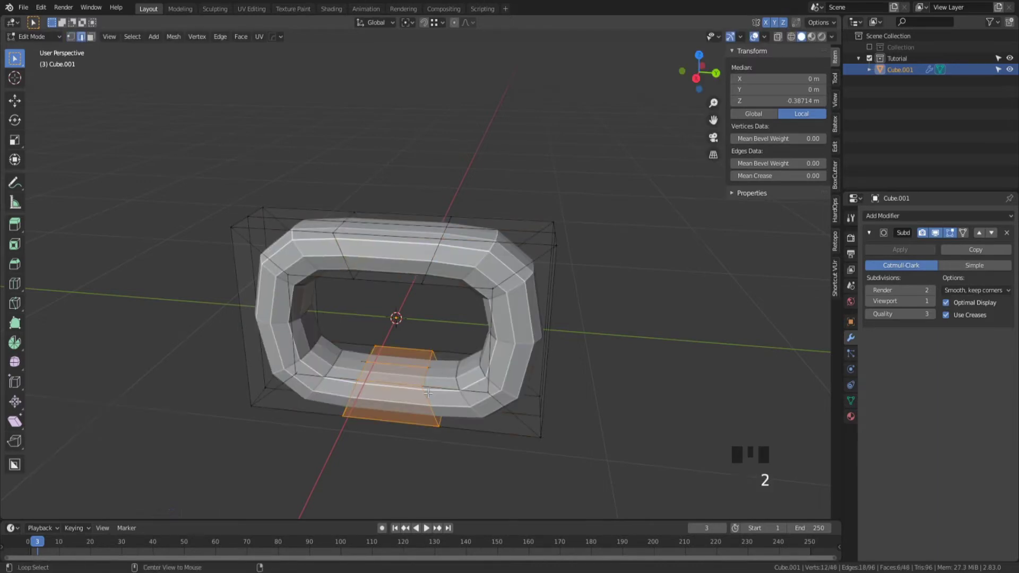
{"action": "left_click", "coordinate": [429, 393], "text": "alt"}
{"action": "middle_click_drag", "start_coordinate": [429, 394], "coordinate": [442, 388]}
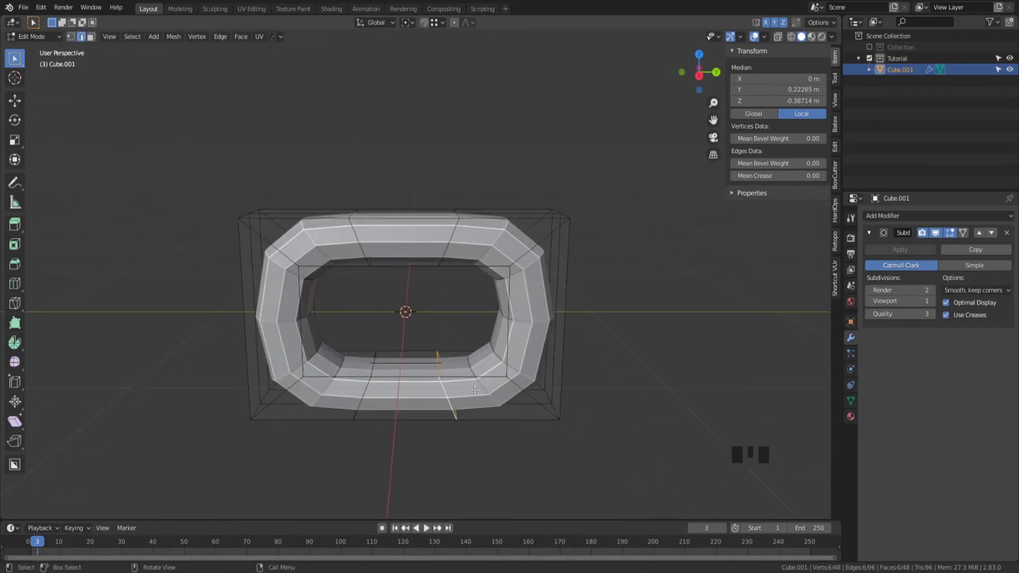
{"action": "left_click", "coordinate": [451, 232], "text": "shift"}
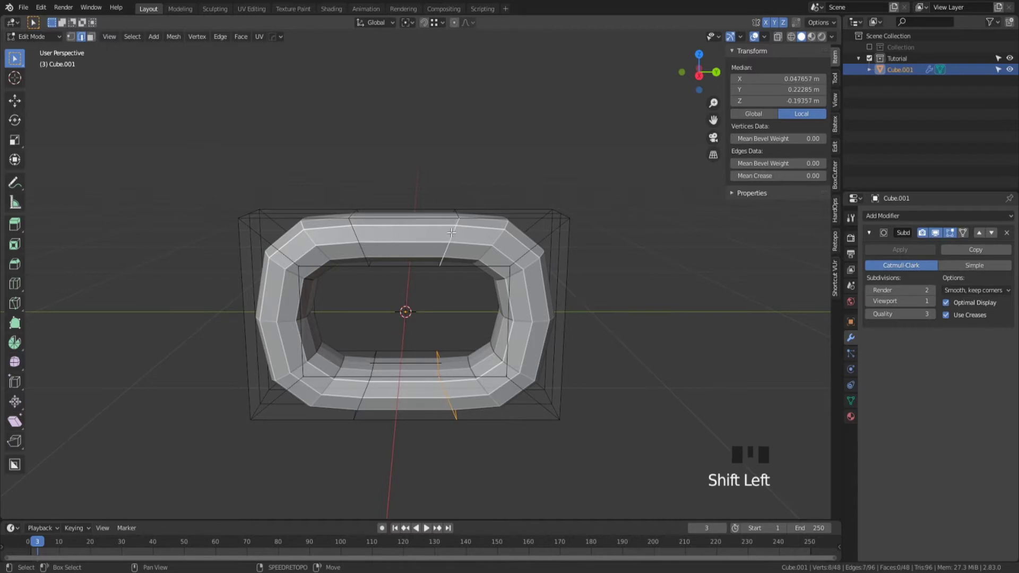
{"action": "left_click", "coordinate": [451, 232], "text": "alt+shift"}
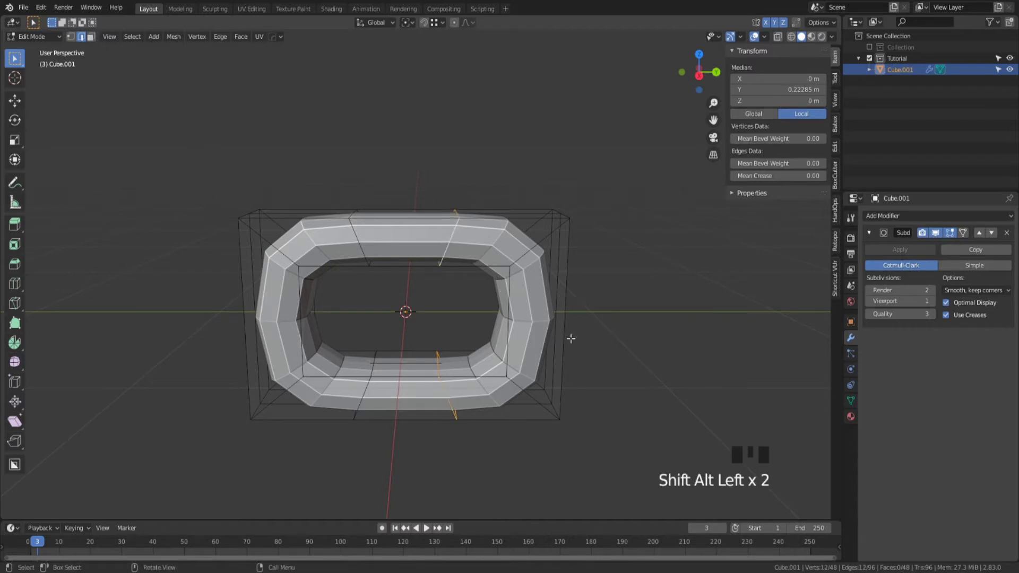
{"action": "key", "text": "s"}
{"action": "key", "text": "y"}
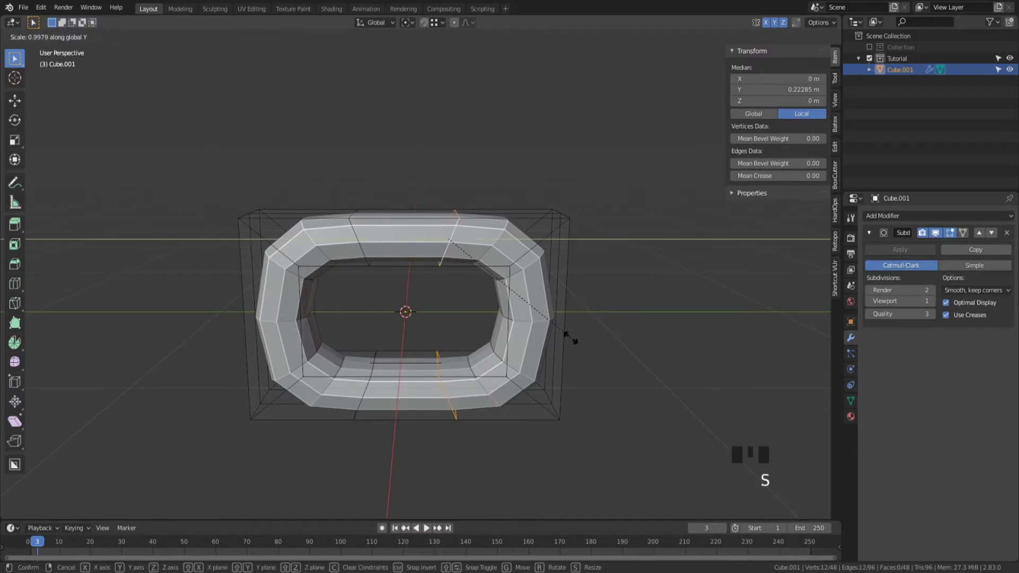
{"action": "key", "text": "0"}
{"action": "left_click", "coordinate": [481, 369]}
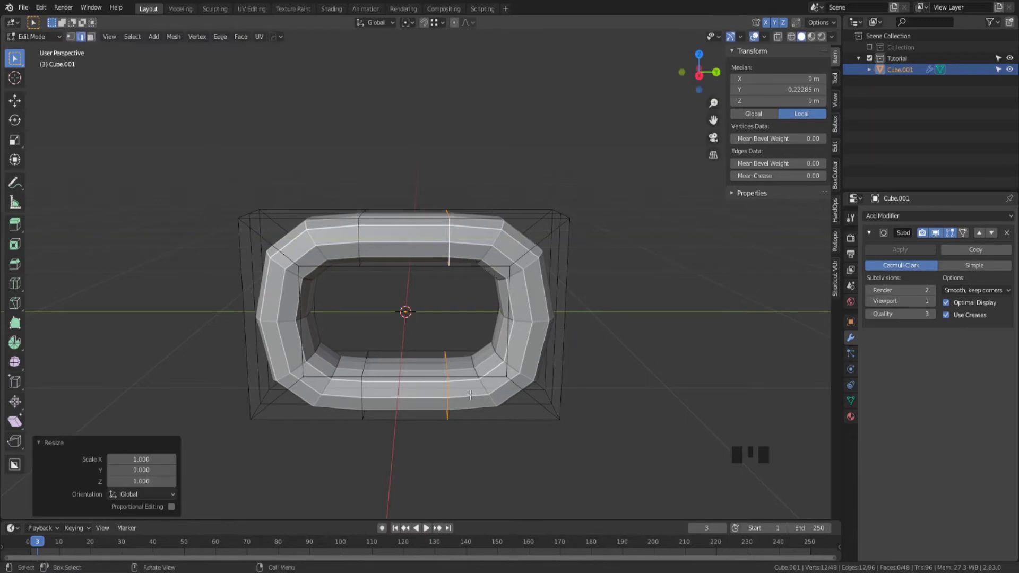
- Move the flattened loops about 0.15 m outward along Y towards the frame's end
{"action": "key", "text": "g"}
{"action": "key", "text": "y"}
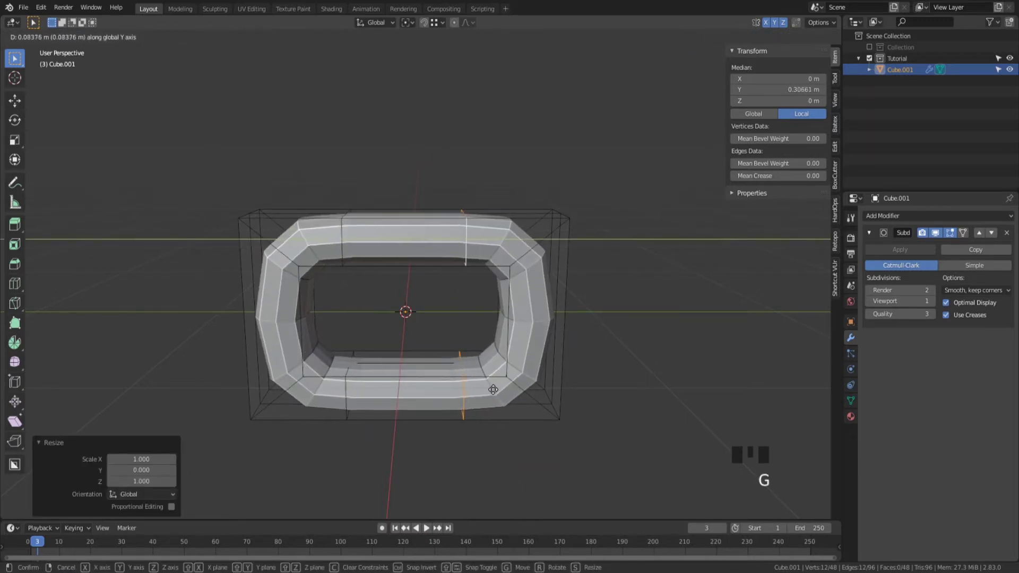
{"action": "left_click", "coordinate": [502, 389]}
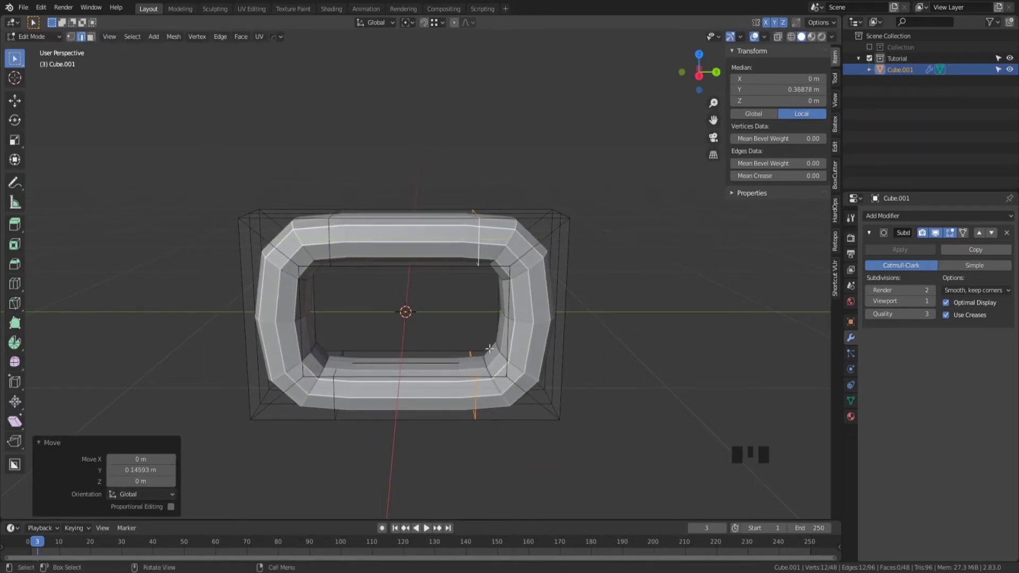
- In the right view, raise the outer centre loop's two upper +Y side vertices about 0.09 m along Z
{"action": "middle_click_drag", "start_coordinate": [489, 348], "coordinate": [441, 318]}
{"action": "left_click", "coordinate": [441, 247], "text": "alt"}
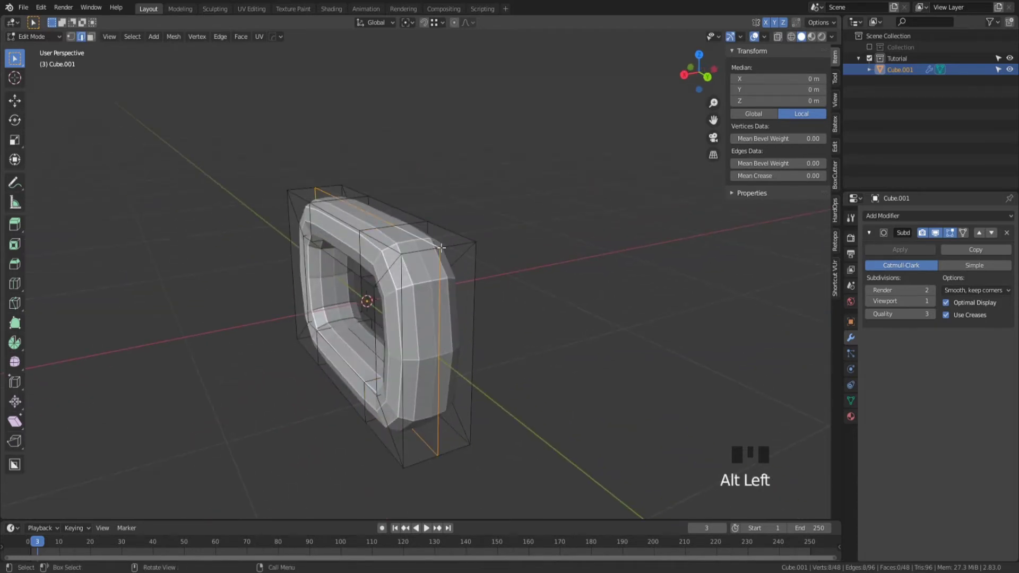
{"action": "scroll", "coordinate": [441, 247], "scroll_direction": "down", "scroll_amount": 2}
{"action": "middle_click_drag", "start_coordinate": [441, 247], "coordinate": [530, 291]}
{"action": "key", "text": "1"}
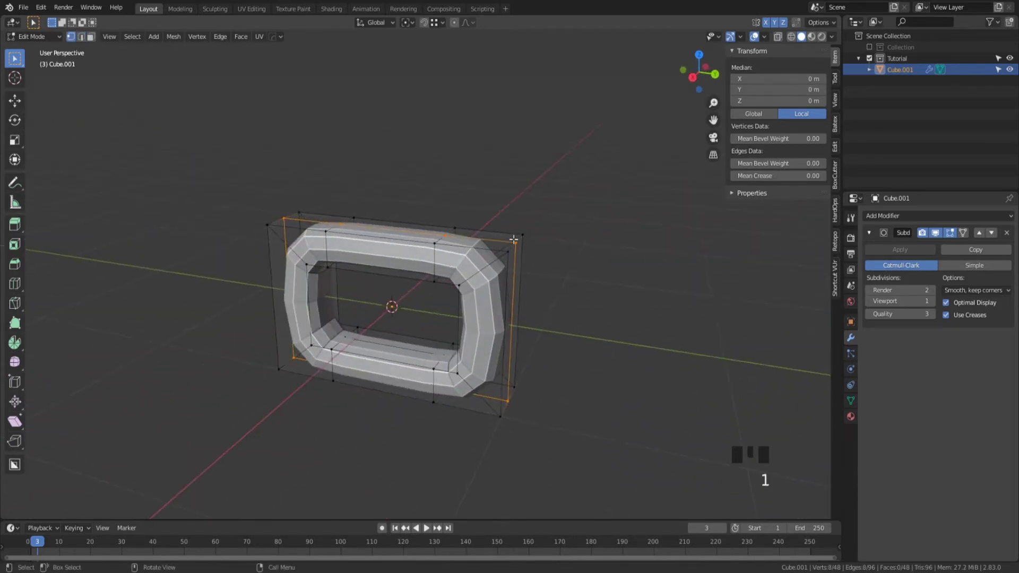
{"action": "left_click", "coordinate": [514, 239]}
{"action": "left_click", "coordinate": [445, 235], "text": "shift"}
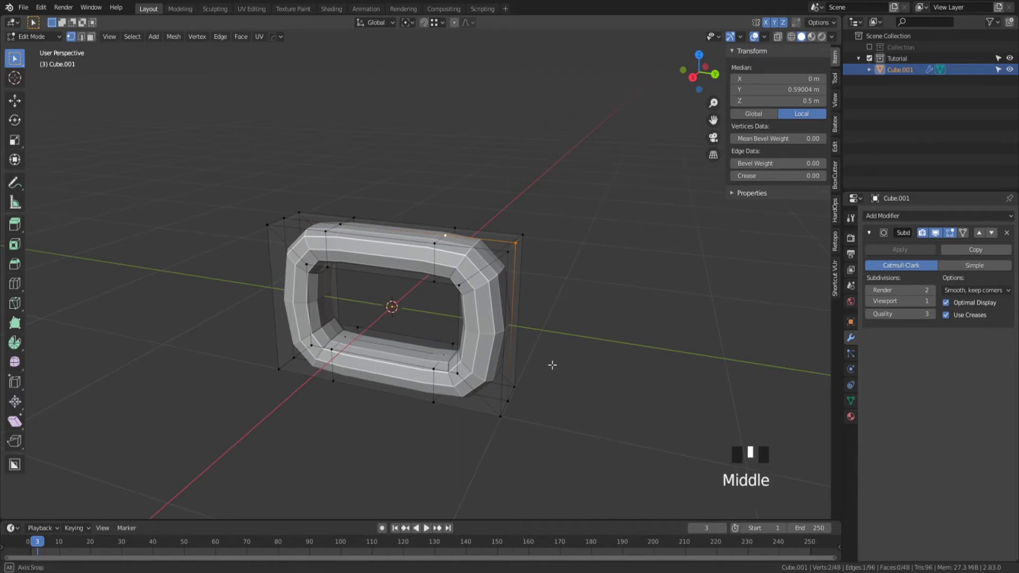
{"action": "middle_click_drag", "start_coordinate": [552, 365], "coordinate": [571, 368]}
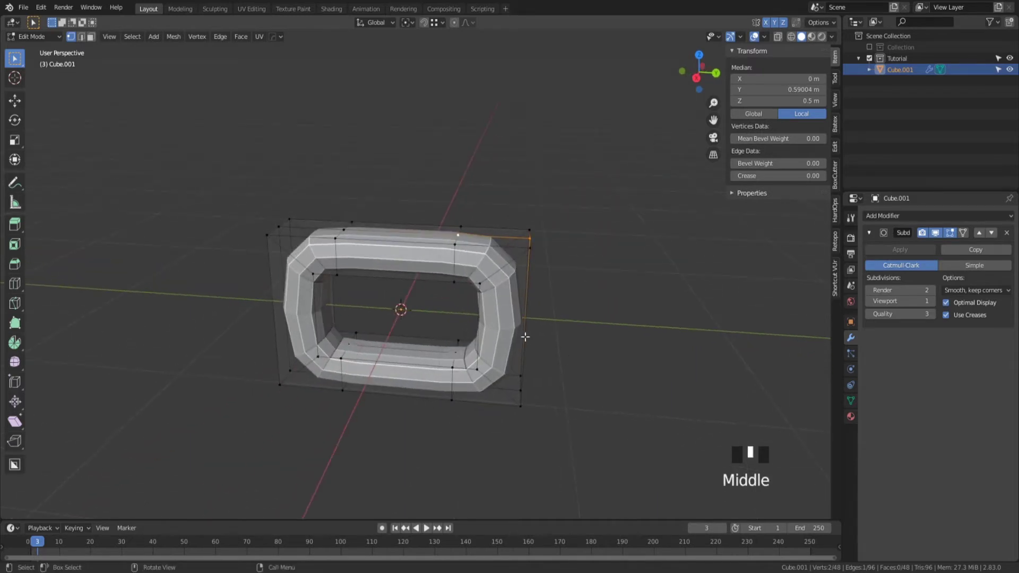
{"action": "middle_click_drag", "start_coordinate": [524, 337], "coordinate": [522, 300]}
{"action": "key", "text": "g"}
{"action": "left_click", "coordinate": [532, 270]}
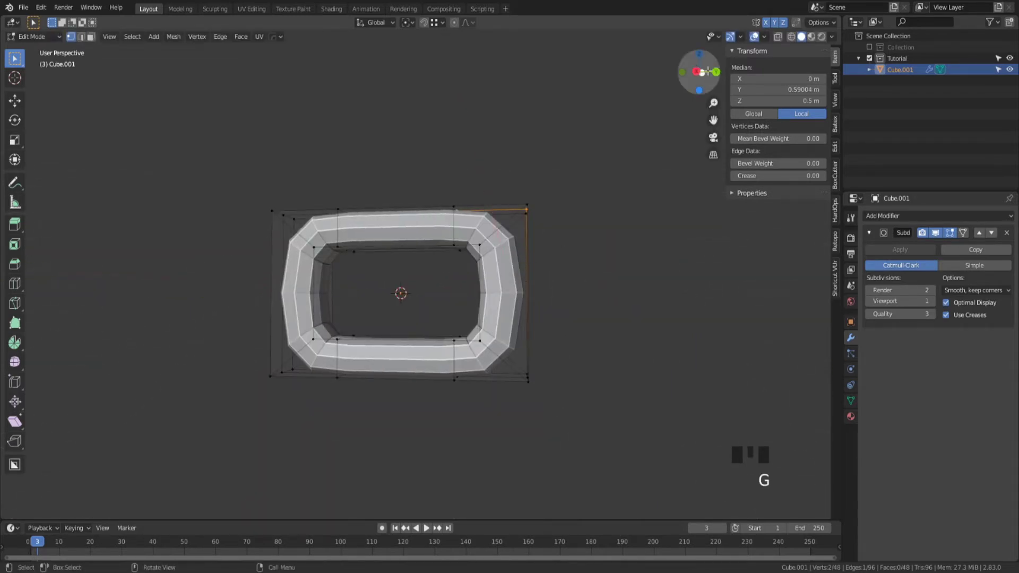
{"action": "left_click", "coordinate": [690, 77]}
{"action": "key", "text": "g"}
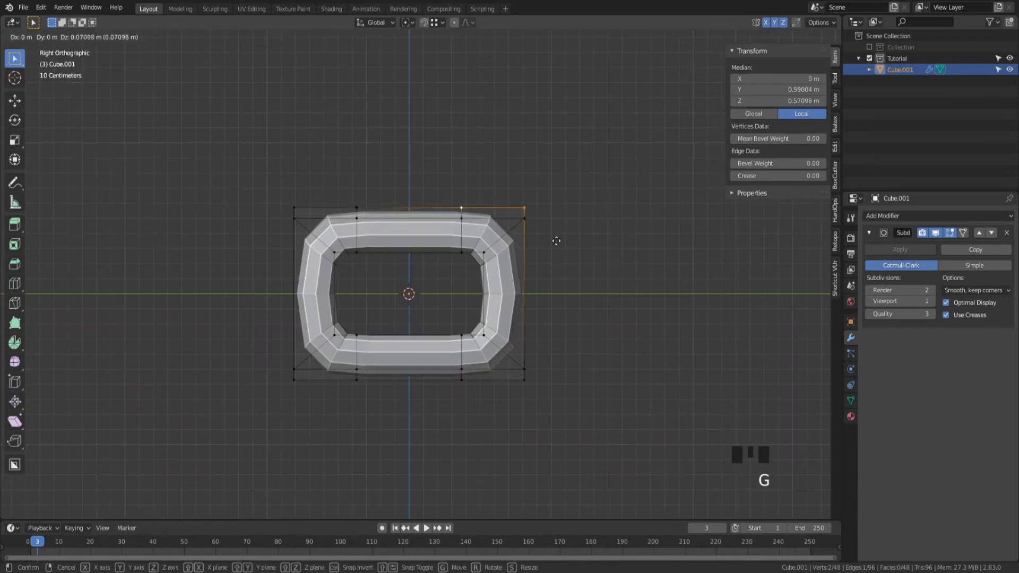
{"action": "left_click", "coordinate": [556, 237]}
- Move the outer centre loop's upper and lower corner vertices on the +Y side about 0.10 m outward along Y
{"action": "left_click", "coordinate": [525, 204]}
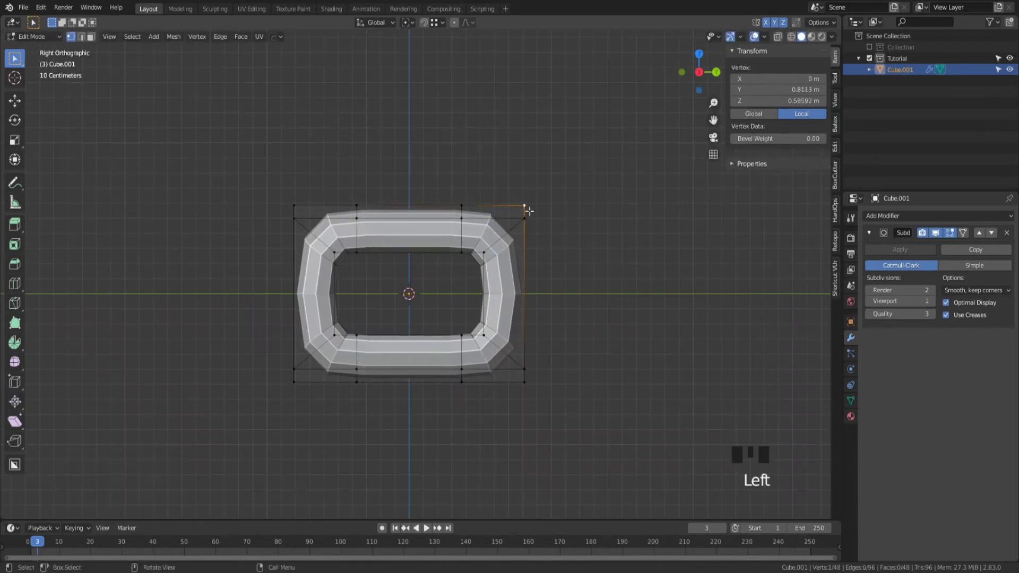
{"action": "middle_click_drag", "start_coordinate": [524, 204], "coordinate": [515, 351]}
{"action": "left_click", "coordinate": [517, 394], "text": "shift"}
{"action": "middle_click_drag", "start_coordinate": [517, 394], "coordinate": [555, 403]}
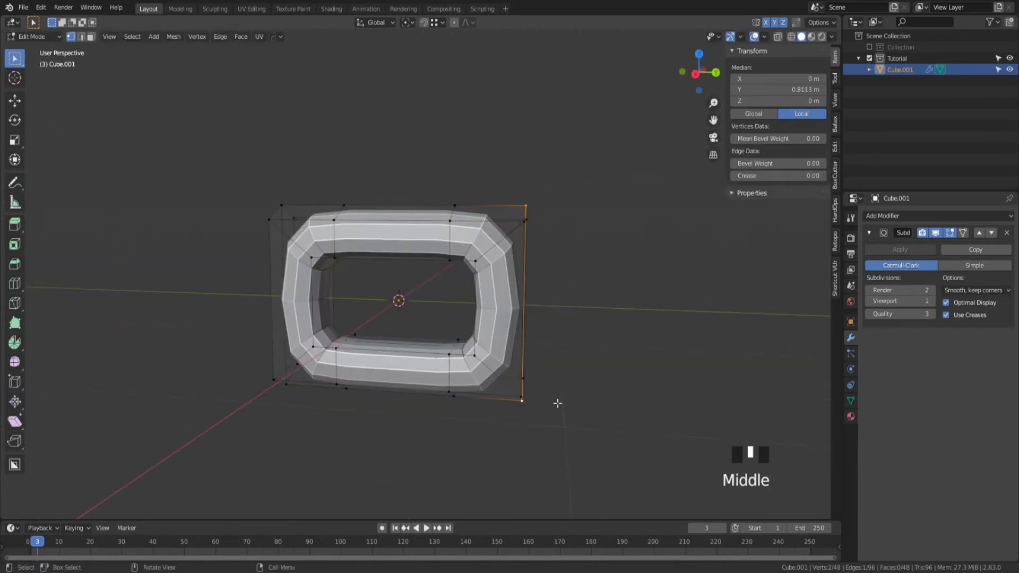
{"action": "key", "text": "g"}
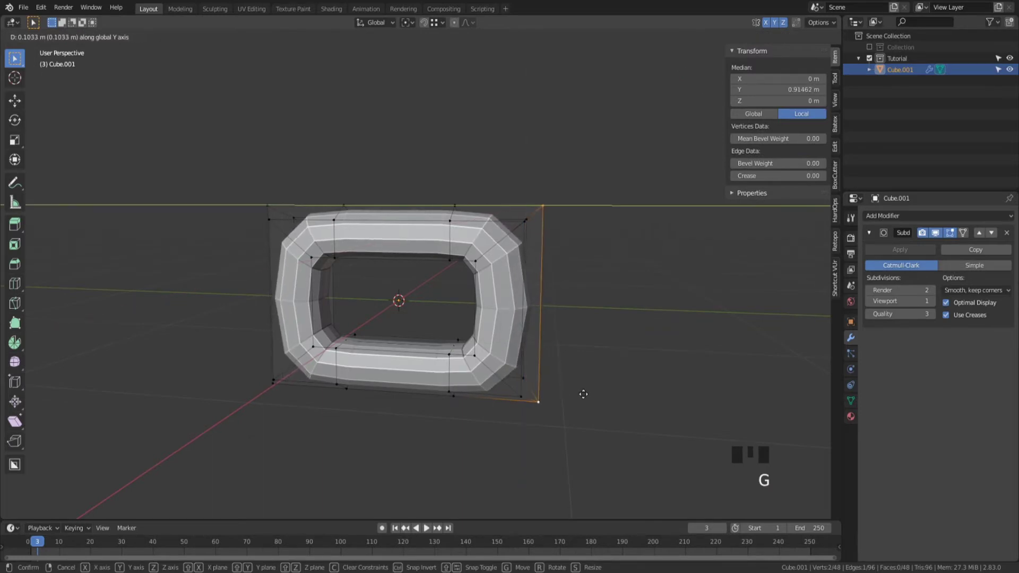
{"action": "left_click", "coordinate": [582, 391]}
- Hide the subdivision in Edit Mode and move the inner centre loop's two +Y corner vertices inward along Y
{"action": "left_click", "coordinate": [949, 232]}
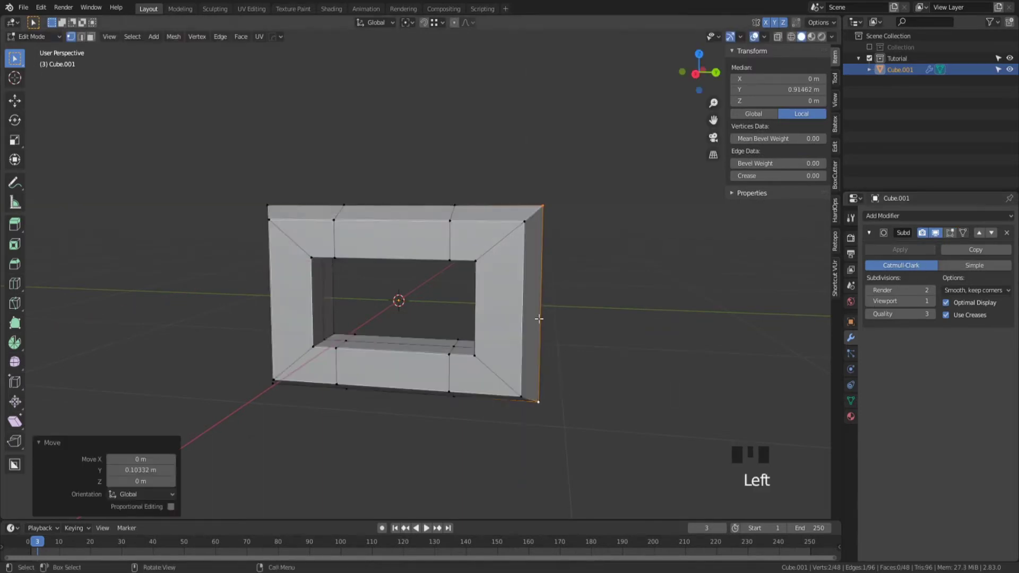
{"action": "middle_click_drag", "start_coordinate": [477, 319], "coordinate": [552, 306]}
{"action": "scroll", "coordinate": [509, 262], "scroll_direction": "up", "scroll_amount": 3}
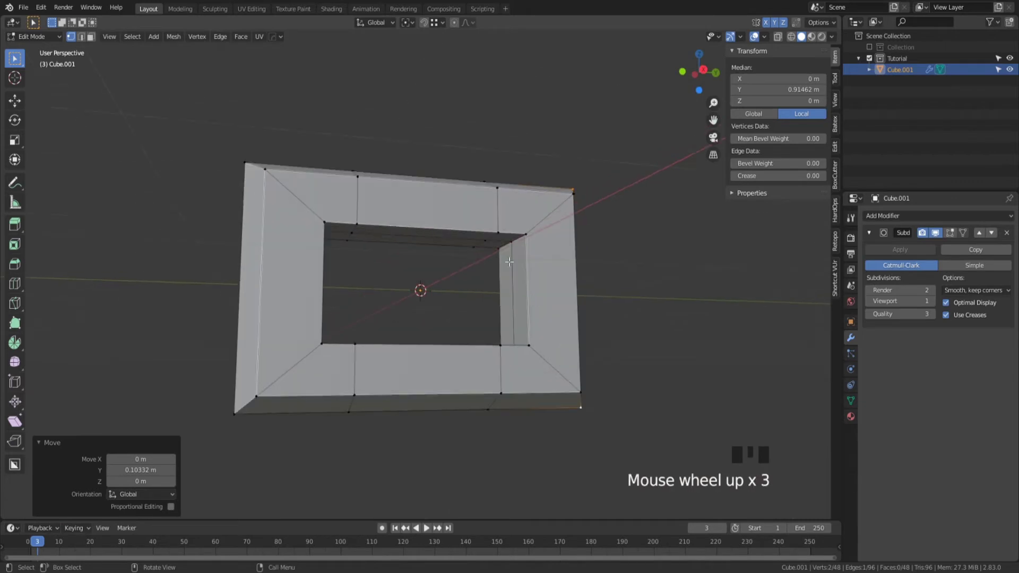
{"action": "key", "text": "2"}
{"action": "key", "text": "1"}
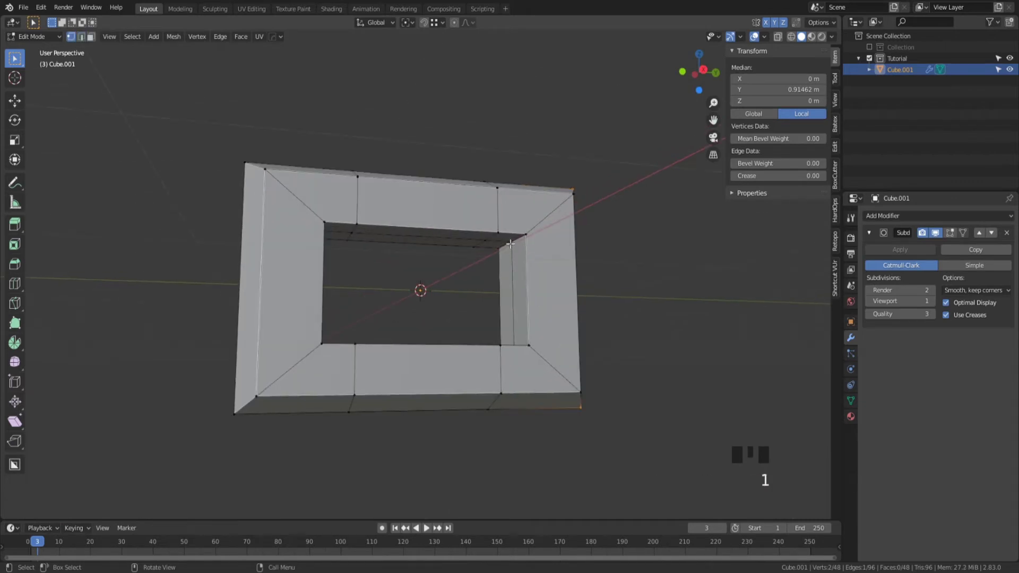
{"action": "middle_click_drag", "start_coordinate": [509, 243], "coordinate": [487, 349]}
{"action": "left_click", "coordinate": [489, 351], "text": "shift"}
{"action": "left_click", "coordinate": [472, 340], "text": "shift"}
{"action": "left_click", "coordinate": [503, 238]}
{"action": "left_click", "coordinate": [502, 347], "text": "shift"}
{"action": "key", "text": "g"}
{"action": "left_click", "coordinate": [498, 338]}
- Move the inner centre loop's two lower +Y side vertices about 0.06 m up along Z and check the rounded shape in Object Mode
{"action": "left_click", "coordinate": [499, 350]}
{"action": "left_click", "coordinate": [493, 350], "text": "shift"}
{"action": "key", "text": "g"}
{"action": "key", "text": "z"}
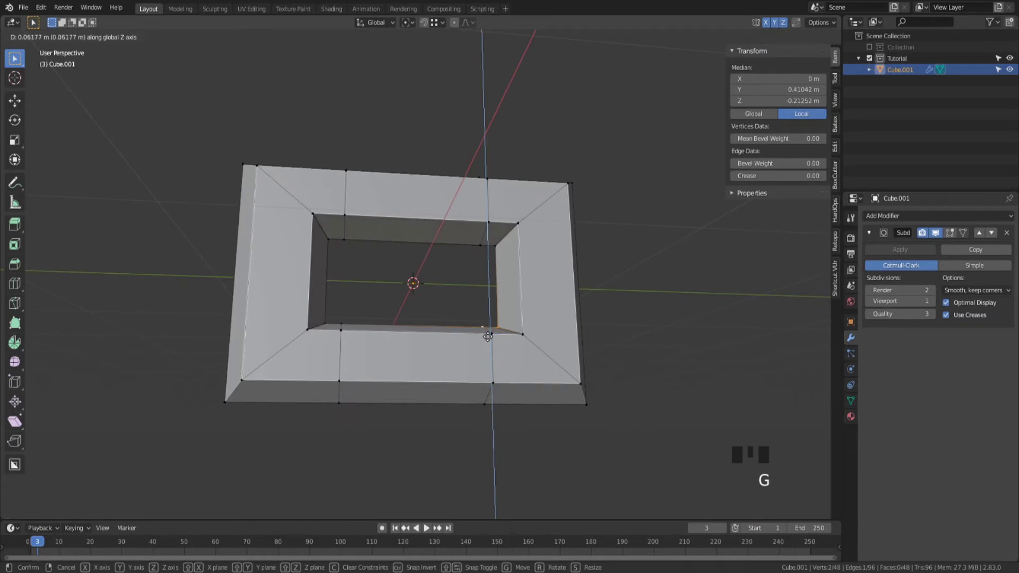
{"action": "left_click", "coordinate": [488, 348]}
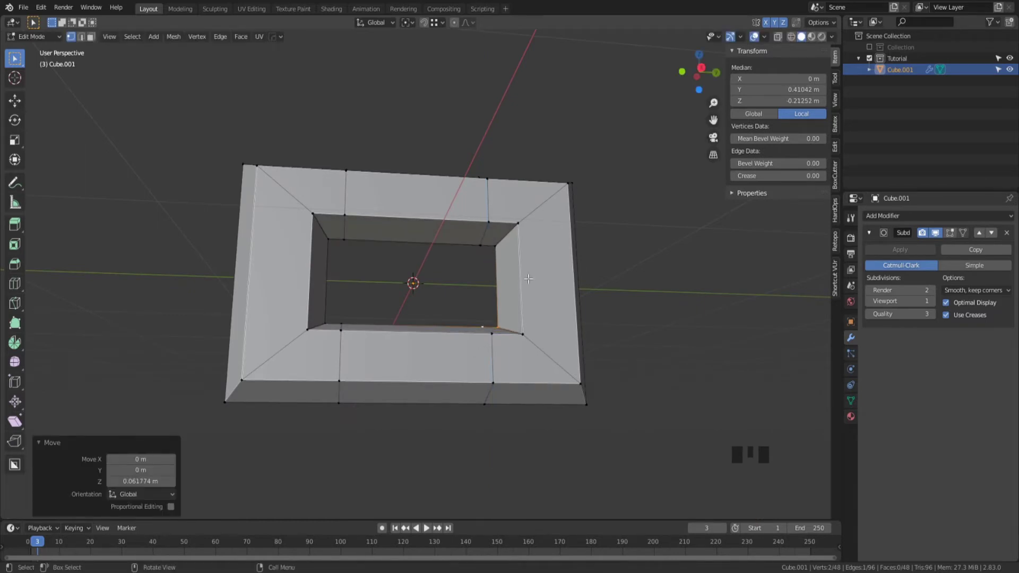
{"action": "scroll", "coordinate": [532, 270], "scroll_direction": "down", "scroll_amount": 2}
{"action": "middle_click_drag", "start_coordinate": [532, 271], "coordinate": [470, 356]}
{"action": "key", "text": "Tab"}
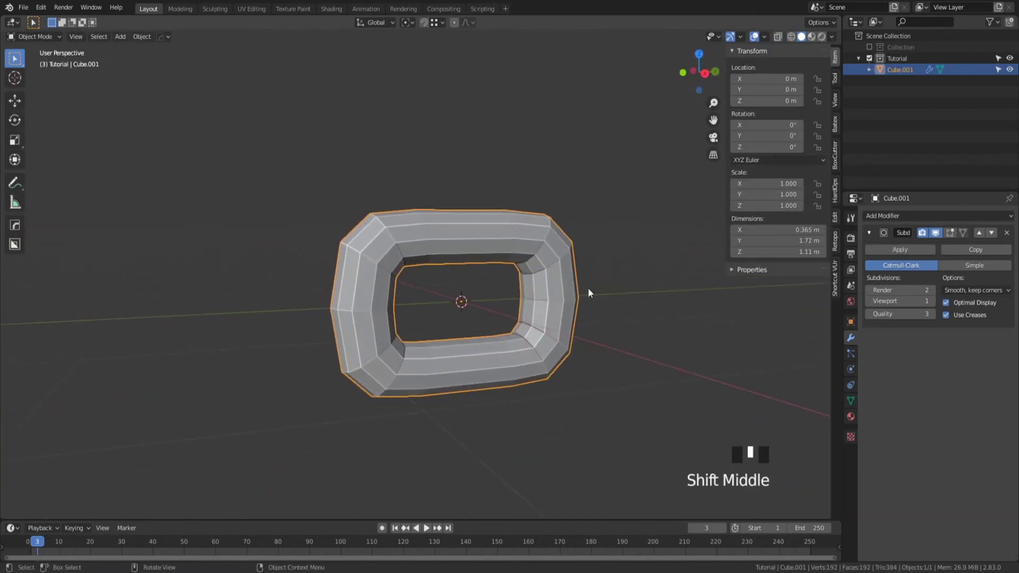
- Return to Edit Mode and turn off mirrored editing for the X, Y and Z axes
{"action": "key", "text": "Tab"}
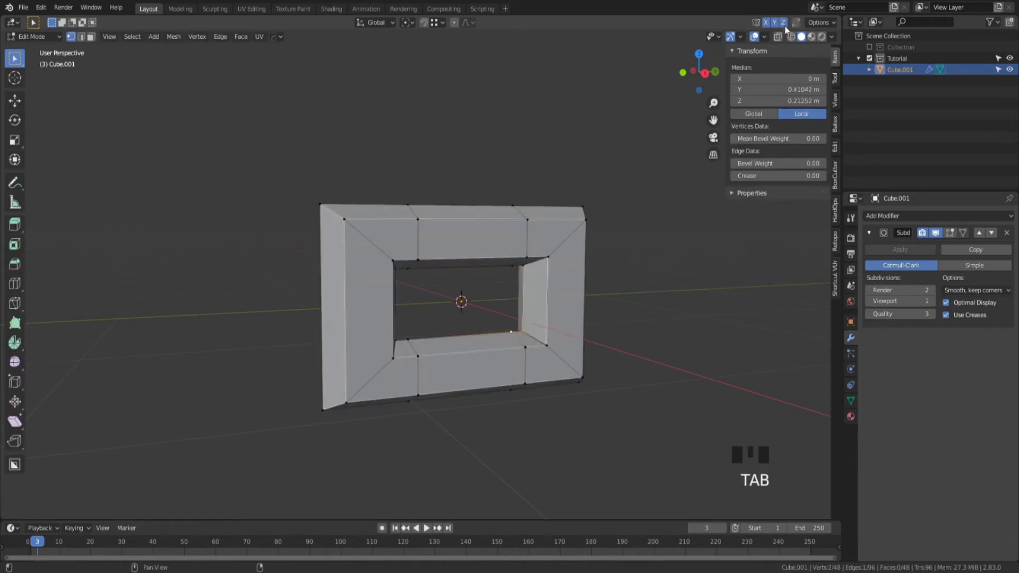
{"action": "left_click", "coordinate": [766, 23]}
{"action": "left_click", "coordinate": [774, 23]}
- Add two evenly spaced loop cuts across the middle section of the frame's upper bar
{"action": "middle_click_drag", "start_coordinate": [419, 281], "coordinate": [463, 246]}
{"action": "scroll", "coordinate": [412, 302], "scroll_direction": "up", "scroll_amount": 2}
{"action": "key", "text": "ctrl+r"}
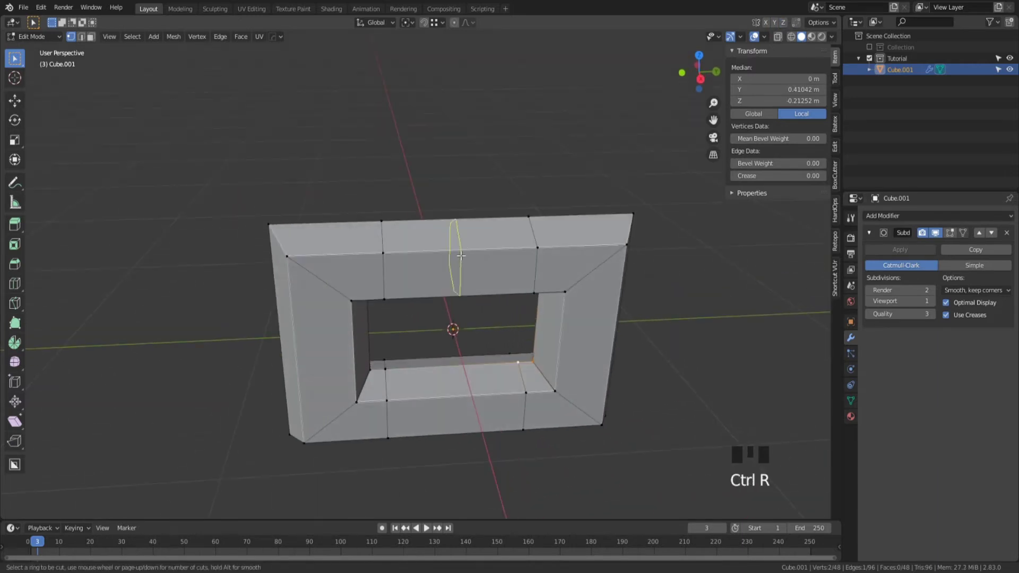
{"action": "scroll", "coordinate": [460, 255], "scroll_direction": "up", "scroll_amount": 2}
{"action": "left_click", "coordinate": [460, 255]}
{"action": "left_click", "coordinate": [460, 255]}
- Extrude the upper bar's central face ring in place and fatten it outward about 0.038 m to form a collar
{"action": "middle_click_drag", "start_coordinate": [532, 261], "coordinate": [516, 267]}
{"action": "key", "text": "3"}
{"action": "left_click", "coordinate": [466, 256], "text": "alt"}
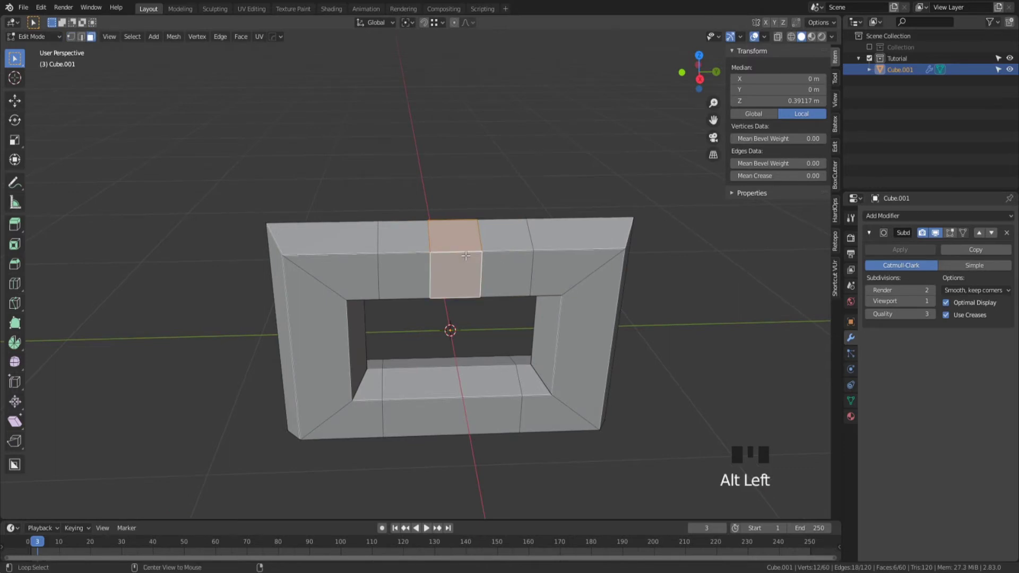
{"action": "key", "text": "e"}
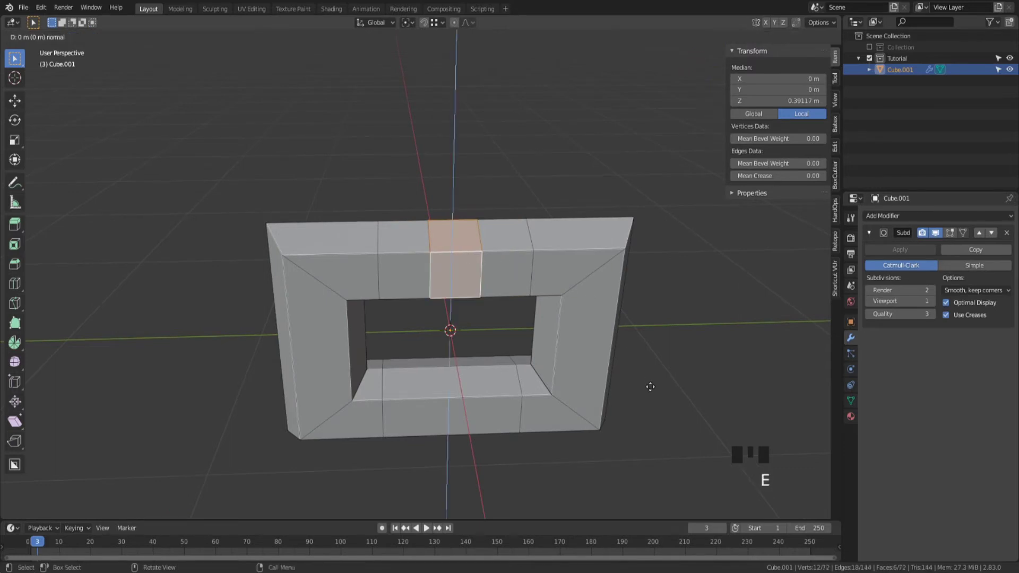
{"action": "right_click", "coordinate": [648, 378]}
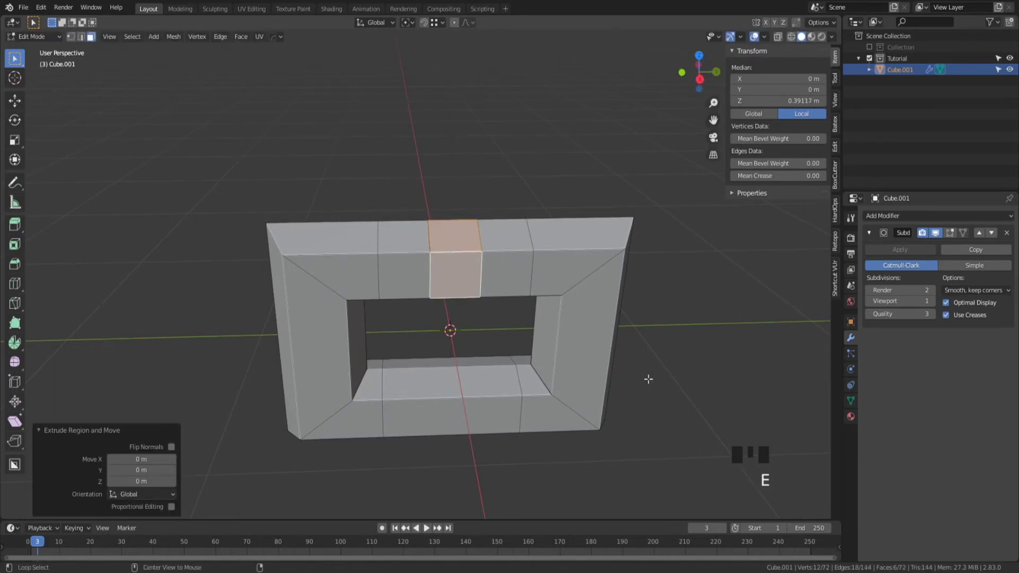
{"action": "key", "text": "alt+s"}
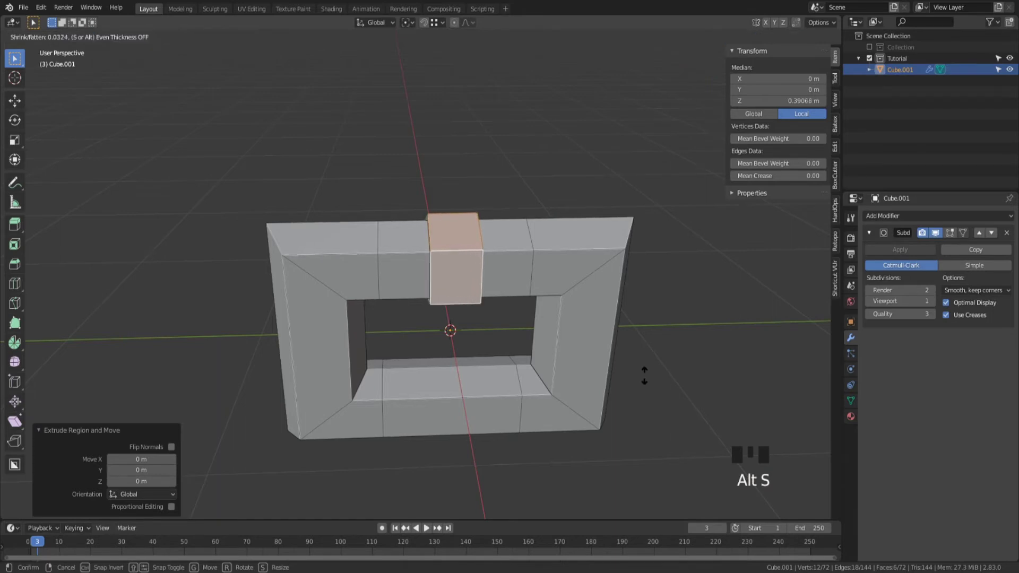
{"action": "left_click", "coordinate": [643, 376]}
- Examine the collar with the subdivision shown in Edit Mode, then hide the subdivision again
{"action": "middle_click_drag", "start_coordinate": [643, 375], "coordinate": [446, 303]}
{"action": "scroll", "coordinate": [455, 352], "scroll_direction": "up", "scroll_amount": 2}
{"action": "scroll", "coordinate": [452, 339], "scroll_direction": "up", "scroll_amount": 2}
{"action": "mouse_move", "coordinate": [446, 302]}
{"action": "middle_mouse_down", "text": "shift"}
{"action": "mouse_move", "coordinate": [425, 297]}
{"action": "mouse_move", "coordinate": [446, 297]}
{"action": "middle_mouse_up", "text": "shift"}
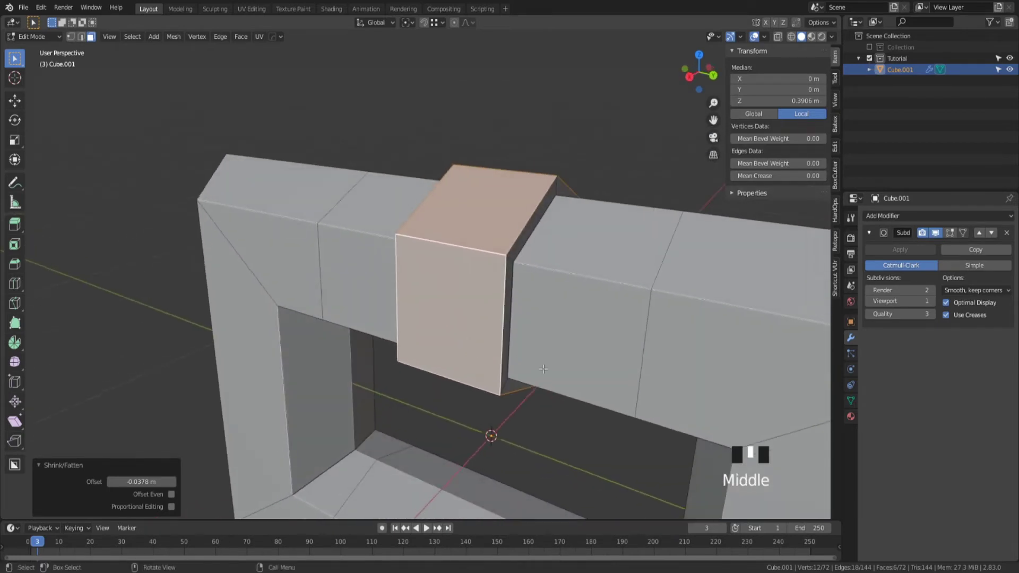
{"action": "scroll", "coordinate": [446, 297], "scroll_direction": "down", "scroll_amount": 1}
{"action": "left_click", "coordinate": [950, 232]}
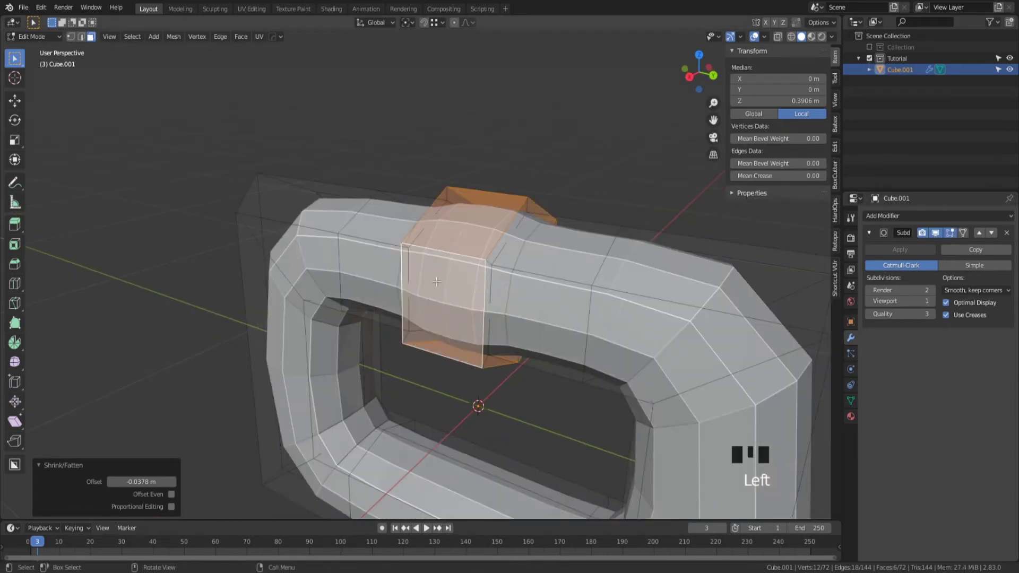
{"action": "scroll", "coordinate": [473, 329], "scroll_direction": "down", "scroll_amount": 1}
{"action": "middle_click_drag", "start_coordinate": [472, 329], "coordinate": [573, 313]}
{"action": "scroll", "coordinate": [573, 313], "scroll_direction": "up", "scroll_amount": 3}
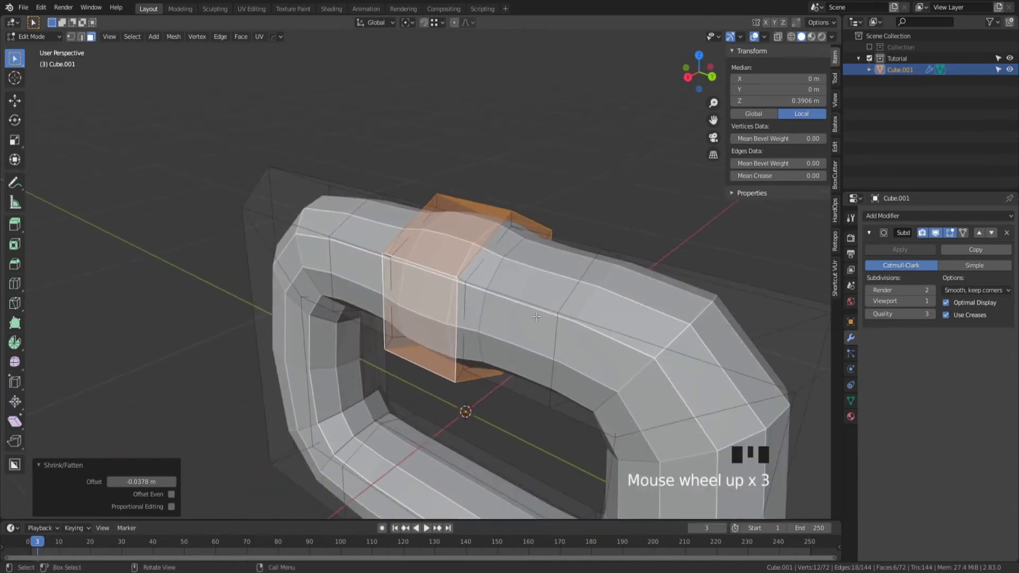
{"action": "left_click", "coordinate": [949, 232]}
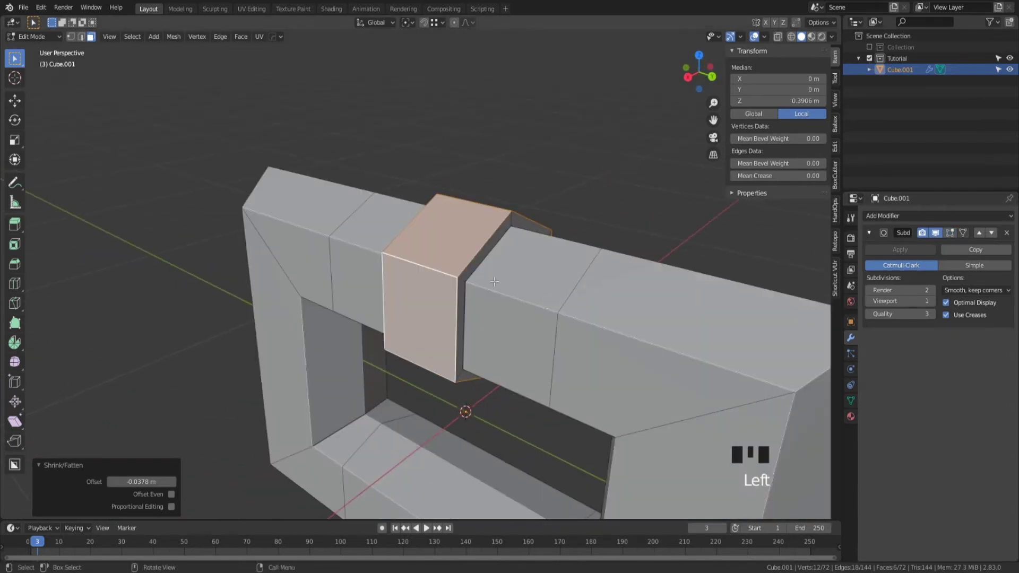
- Add supporting loop cuts on both sides of the collar's +Y edge, each slid about 0.81 toward that edge
{"action": "key", "text": "ctrl+r"}
{"action": "left_click", "coordinate": [508, 290]}
{"action": "left_click_drag", "start_coordinate": [508, 290], "coordinate": [483, 281]}
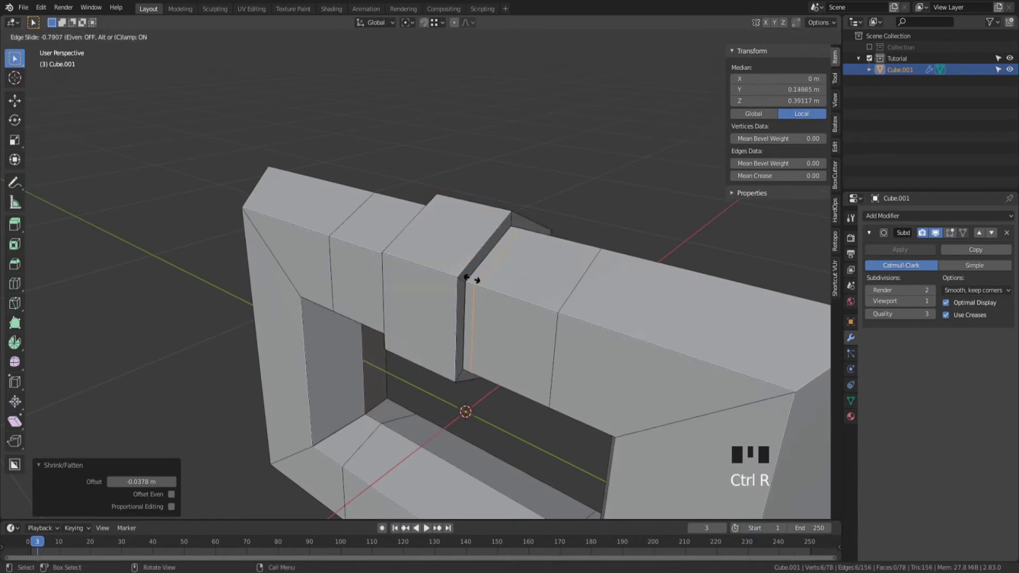
{"action": "left_click", "coordinate": [470, 279]}
{"action": "key", "text": "ctrl+r"}
{"action": "left_click", "coordinate": [443, 259]}
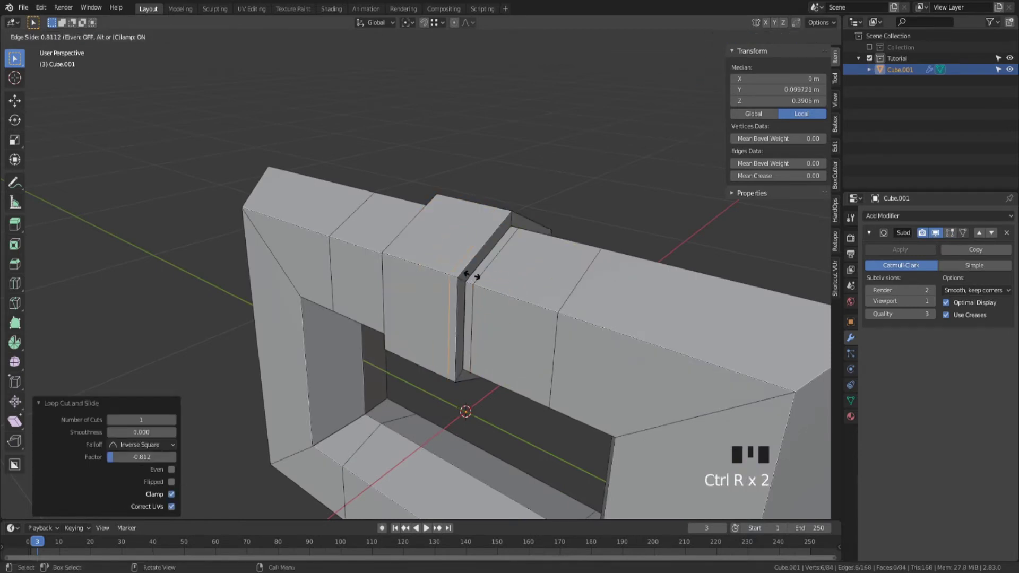
{"action": "left_click", "coordinate": [465, 274]}
- Add supporting loop cuts on both sides of the collar's -Y edge, each slid about 0.77 toward that edge
{"action": "mouse_move", "coordinate": [465, 274]}
{"action": "middle_mouse_down"}
{"action": "mouse_move", "coordinate": [467, 302]}
{"action": "mouse_move", "coordinate": [474, 277]}
{"action": "middle_mouse_up"}
{"action": "key", "text": "ctrl+r"}
{"action": "left_click", "coordinate": [474, 277]}
{"action": "left_click", "coordinate": [444, 285]}
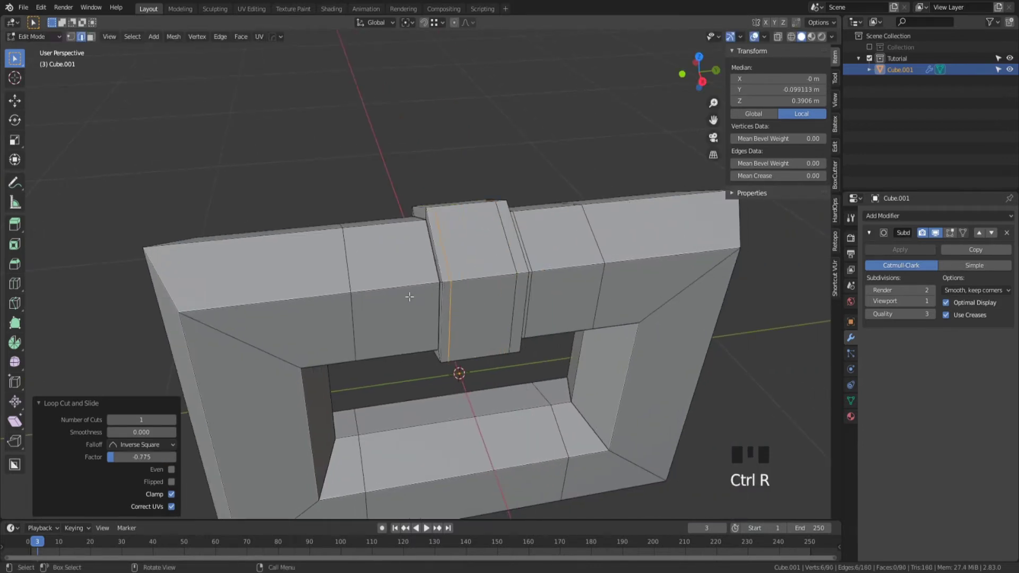
{"action": "middle_click_drag", "start_coordinate": [408, 296], "coordinate": [405, 289]}
{"action": "scroll", "coordinate": [406, 282], "scroll_direction": "up", "scroll_amount": 2}
{"action": "key", "text": "ctrl+r"}
{"action": "left_click", "coordinate": [405, 271]}
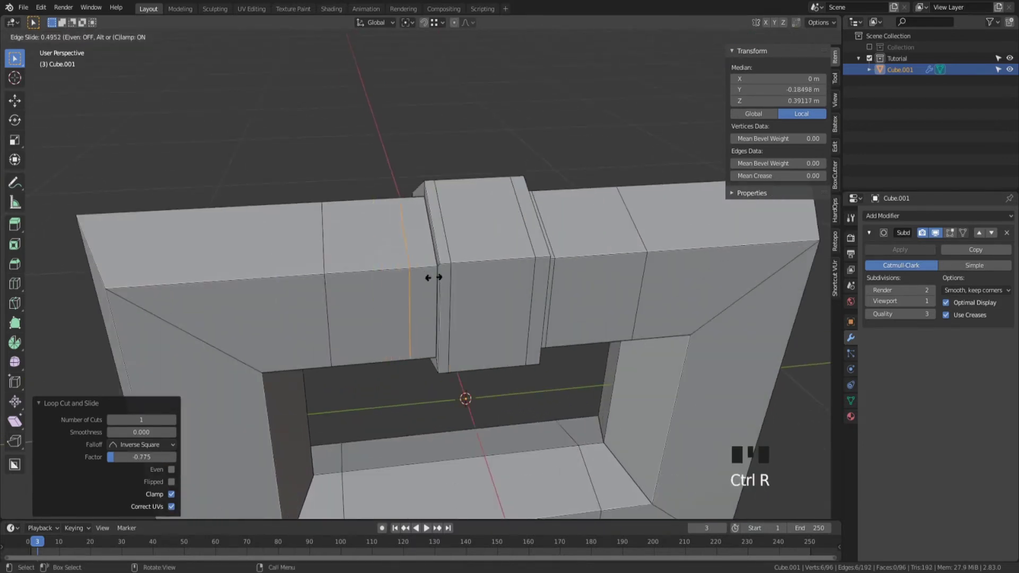
{"action": "left_click", "coordinate": [448, 279]}
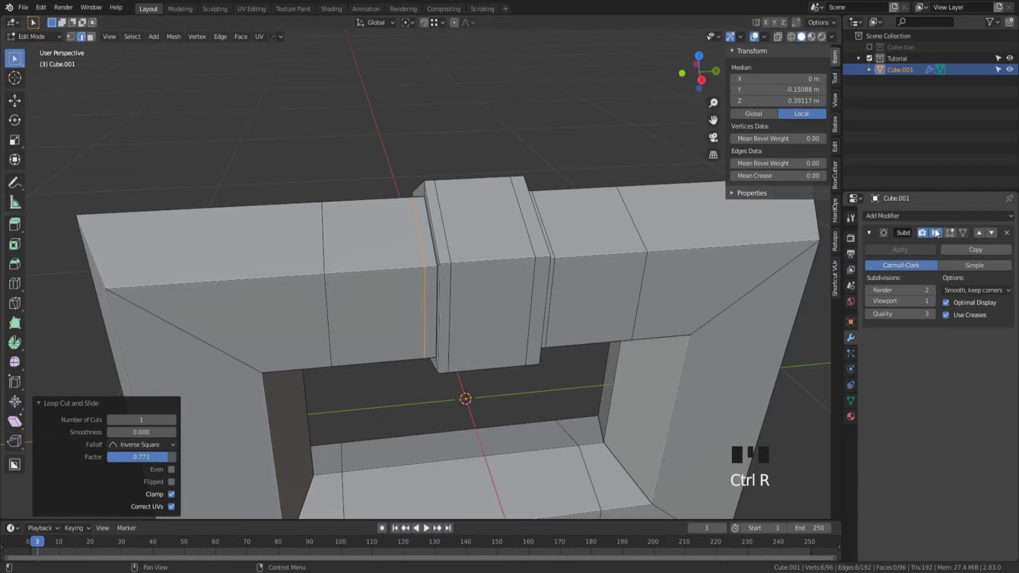
- Show the subdivision in Edit Mode again and return to Object Mode to check the collared link
{"action": "left_click", "coordinate": [949, 232]}
{"action": "key", "text": "Tab"}
{"action": "scroll", "coordinate": [532, 250], "scroll_direction": "down", "scroll_amount": 3}
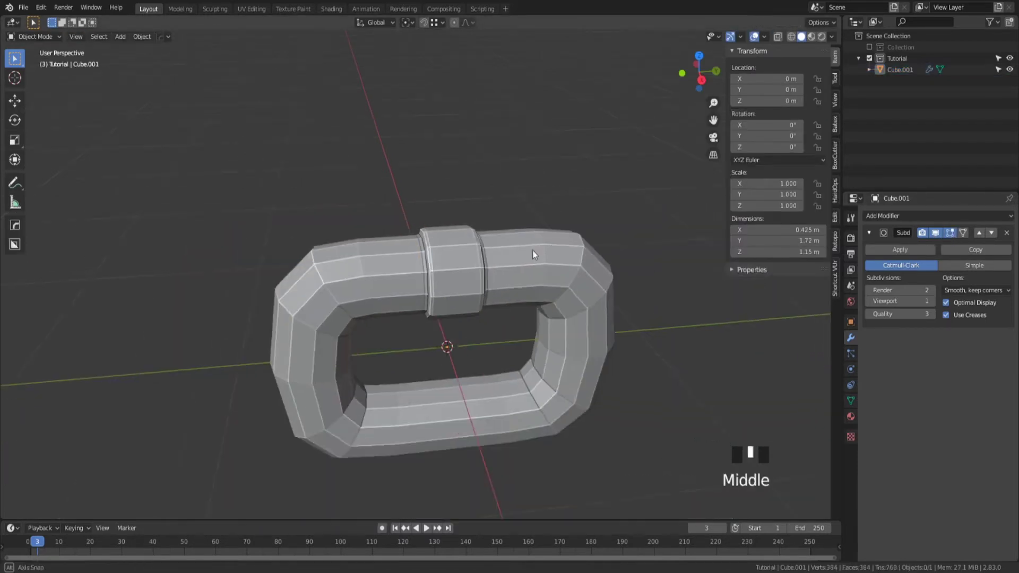
{"action": "middle_click_drag", "start_coordinate": [533, 250], "coordinate": [500, 270]}
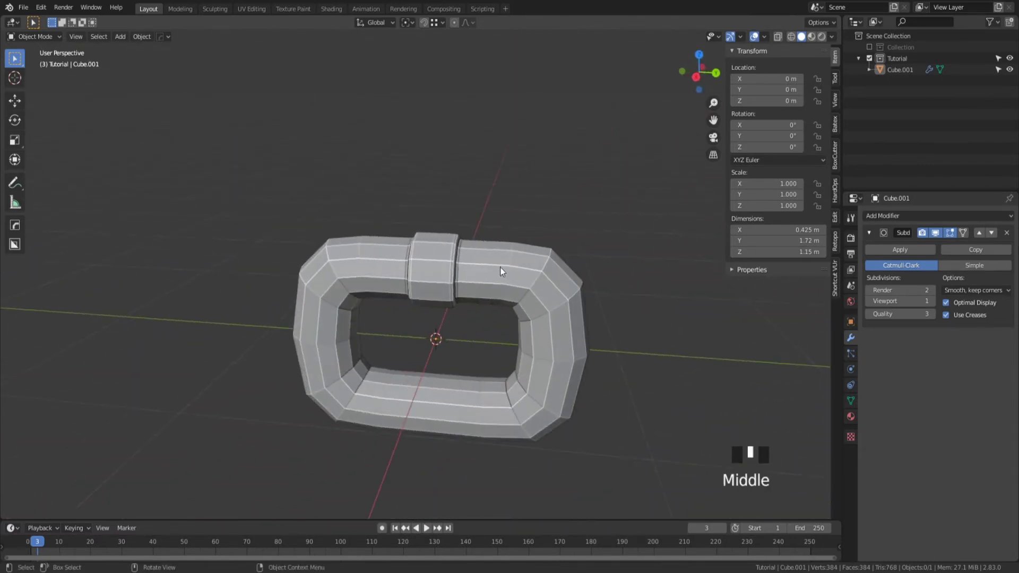
- Apply smooth shading to the whole chain link
{"action": "left_click", "coordinate": [482, 268]}
{"action": "right_click", "coordinate": [492, 254]}
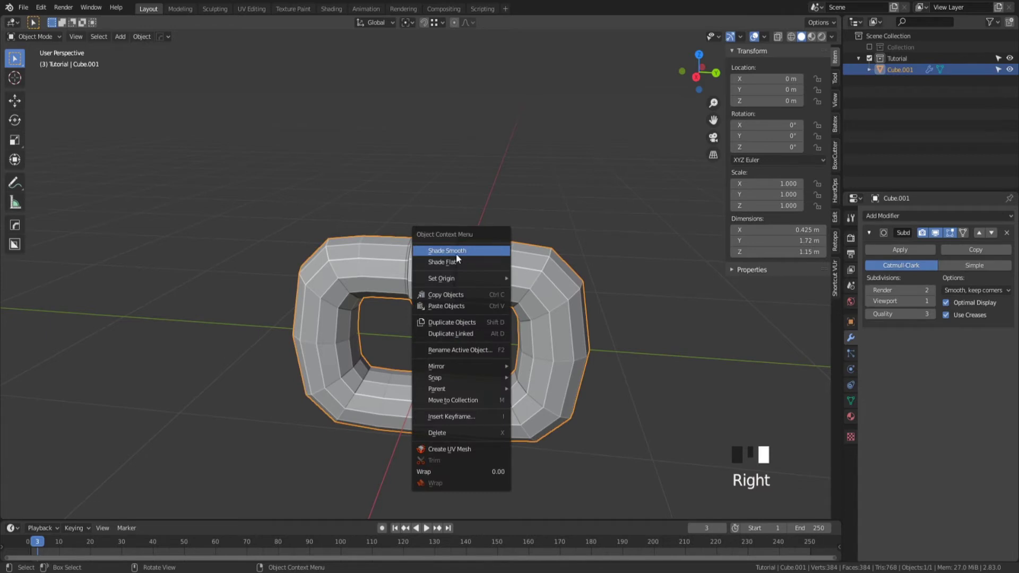
{"action": "left_click", "coordinate": [477, 252]}
{"action": "scroll", "coordinate": [569, 287], "scroll_direction": "down", "scroll_amount": 2}
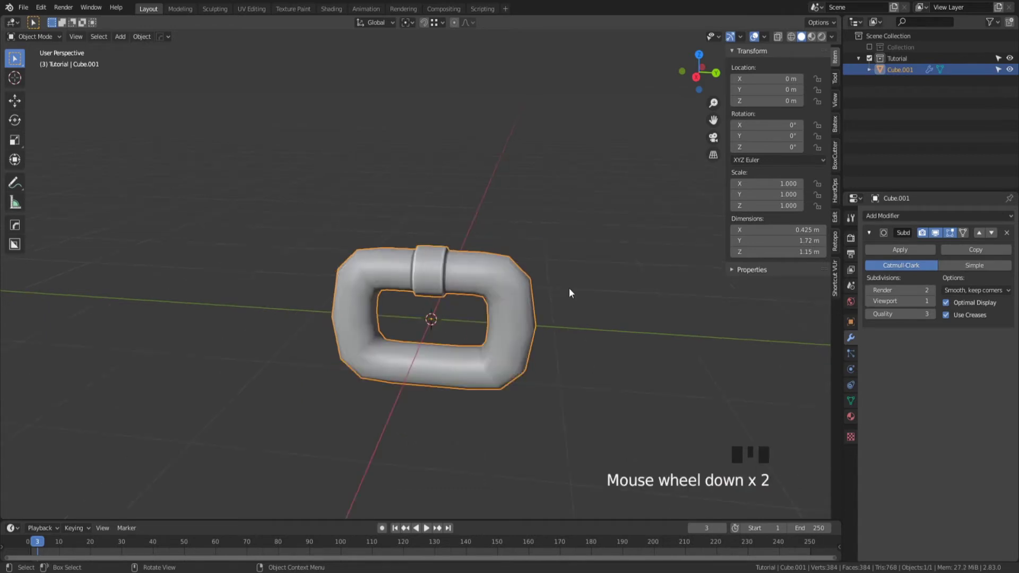
{"action": "middle_click_drag", "start_coordinate": [569, 288], "coordinate": [601, 273]}
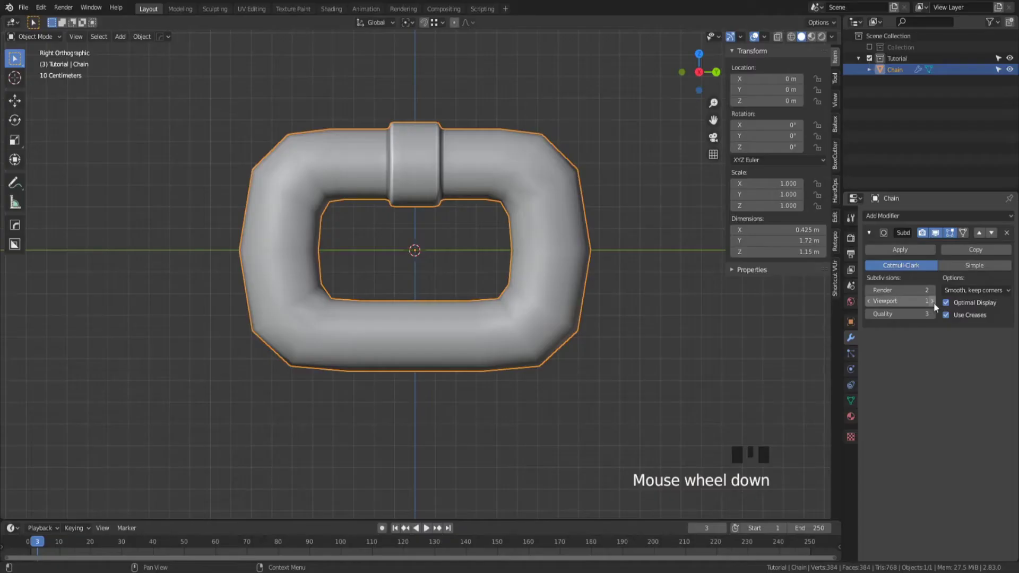
- Set the Subdivision Surface viewport level to 2 and add an Array modifier to the chain link
{"action": "left_click", "coordinate": [932, 301]}
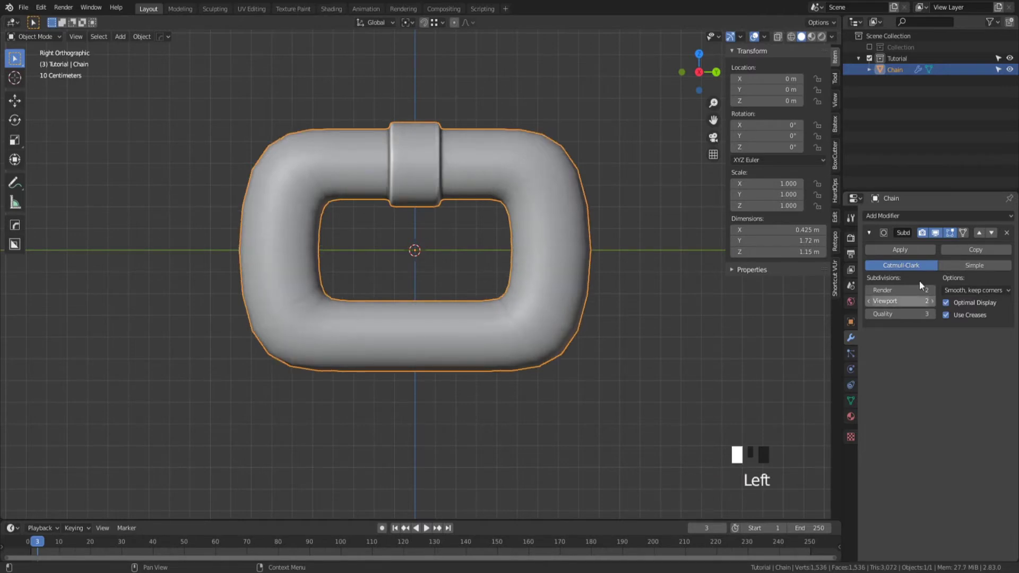
{"action": "left_click", "coordinate": [895, 216]}
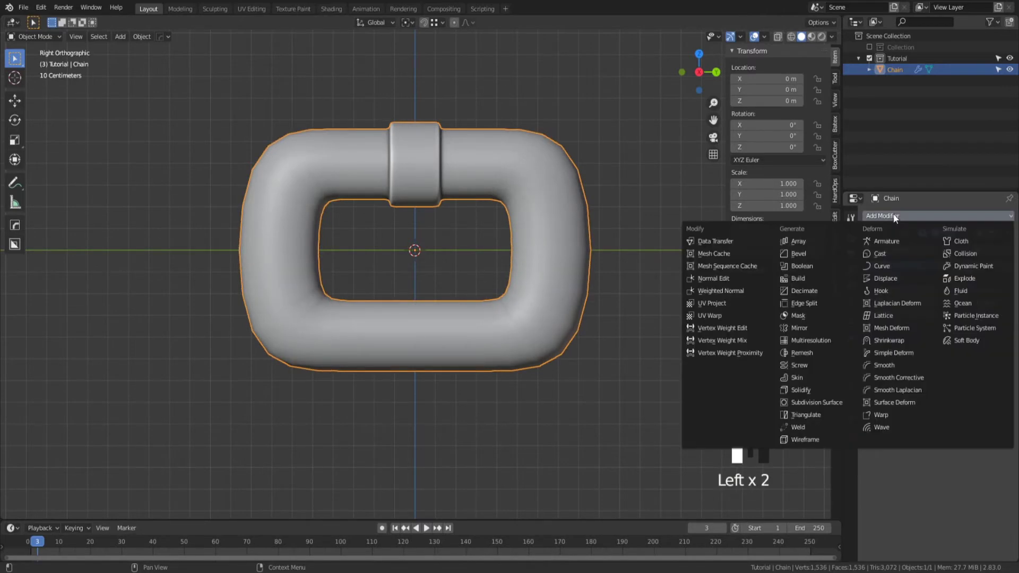
{"action": "left_click", "coordinate": [820, 241]}
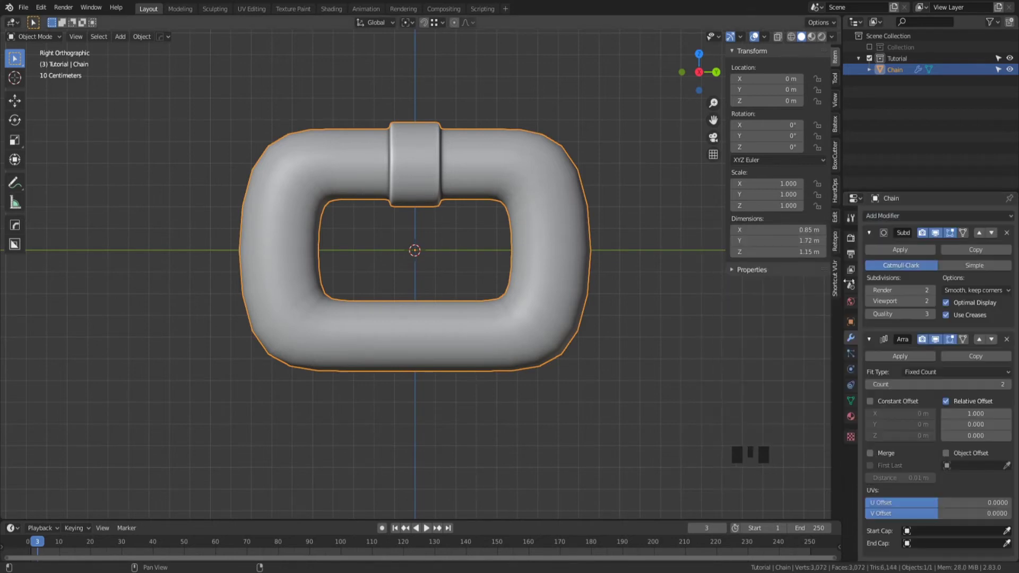
- Collapse the Subdivision Surface settings and set the Array's relative offset to 0 on X and 1 on Y
{"action": "left_click", "coordinate": [868, 232]}
{"action": "middle_click_drag", "start_coordinate": [583, 266], "coordinate": [637, 223]}
{"action": "left_click", "coordinate": [963, 327]}
{"action": "type", "text": "2.1"}
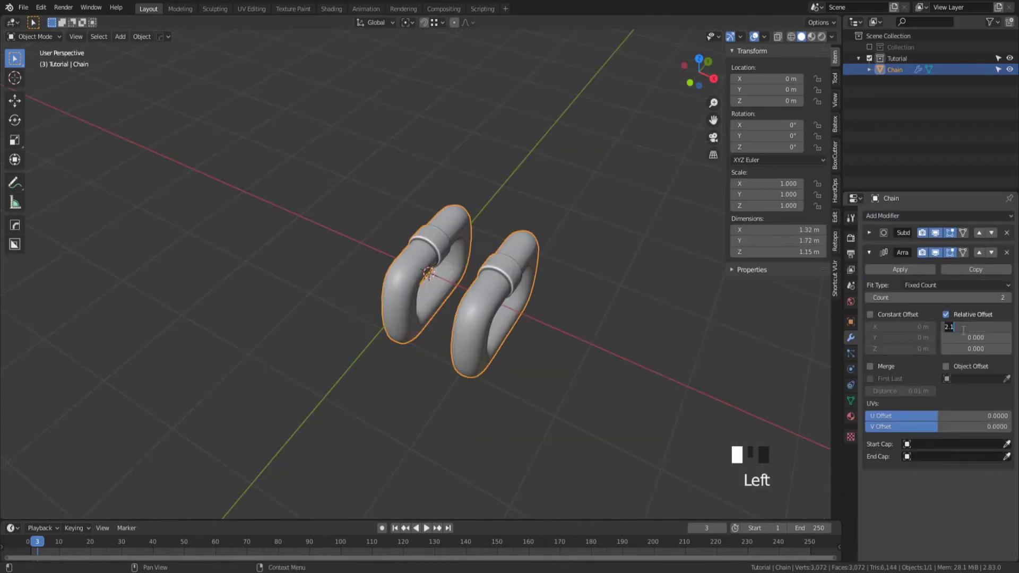
{"action": "key", "text": "Return"}
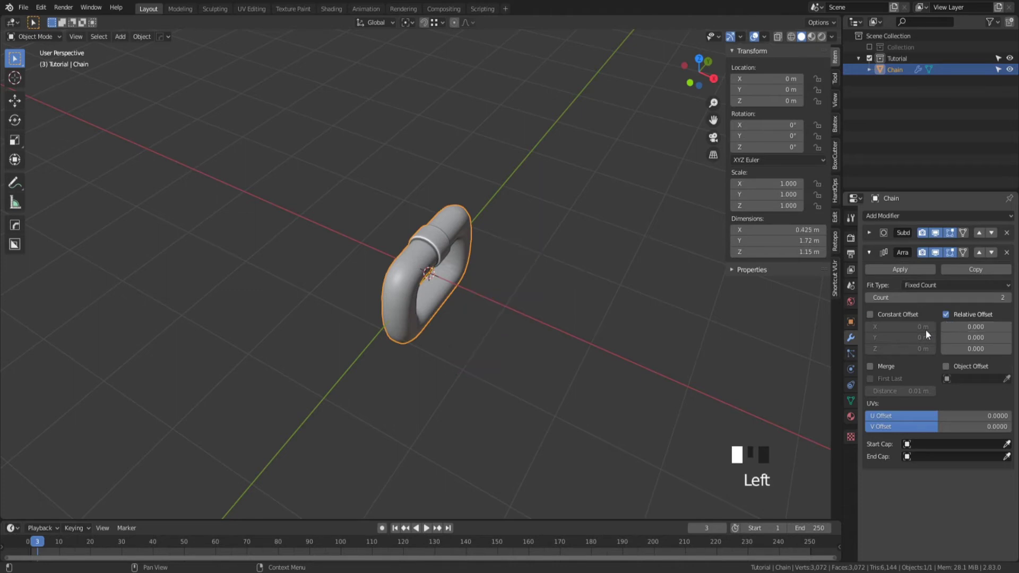
{"action": "left_click", "coordinate": [977, 338]}
{"action": "type", "text": "0.0"}
{"action": "key", "text": "Return"}
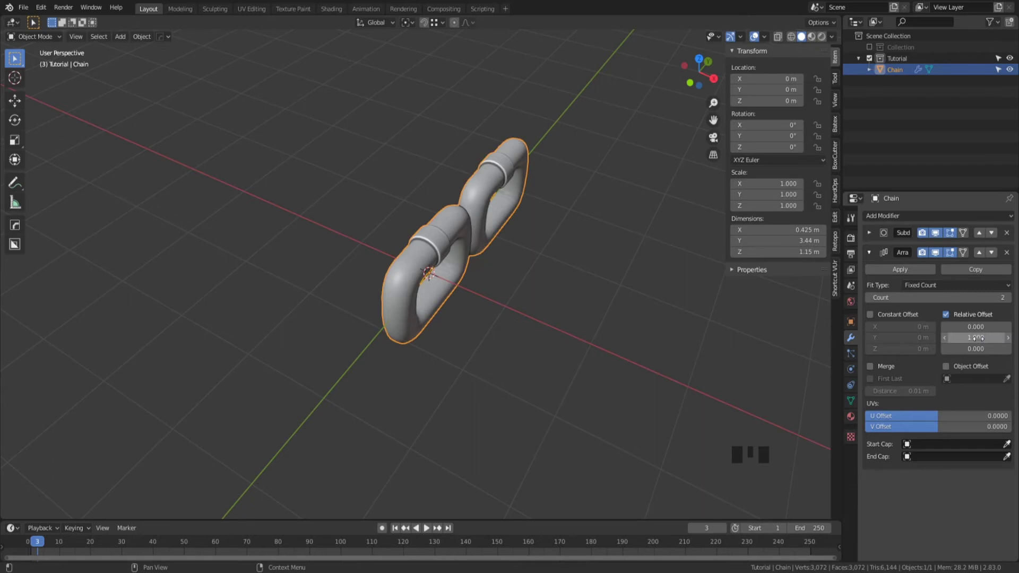
- Reduce the Array's relative Y offset to 0.6 in the right orthographic view so the two links overlap
{"action": "left_click", "coordinate": [714, 78]}
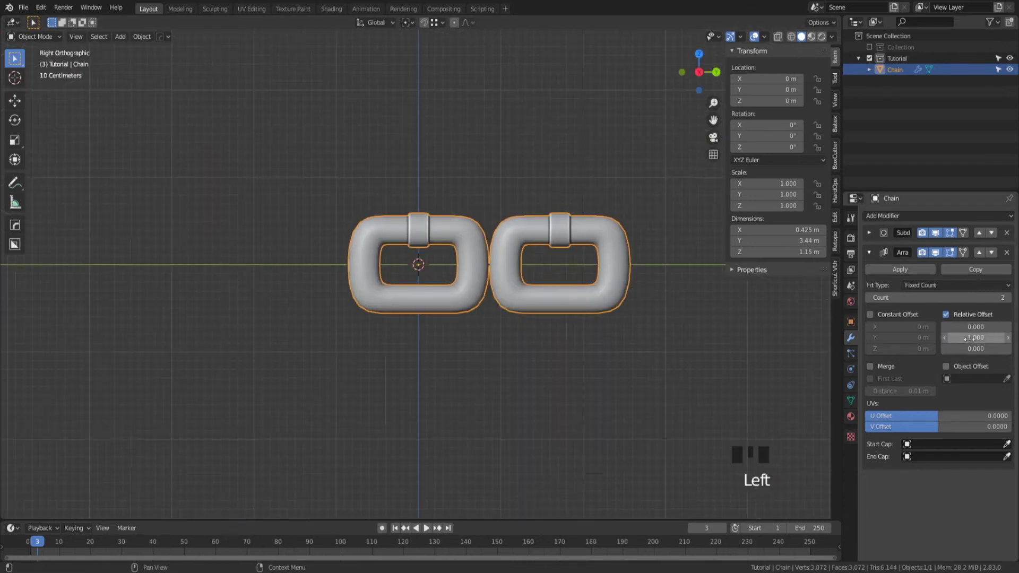
{"action": "left_click", "coordinate": [944, 337]}
{"action": "left_click", "coordinate": [944, 337]}
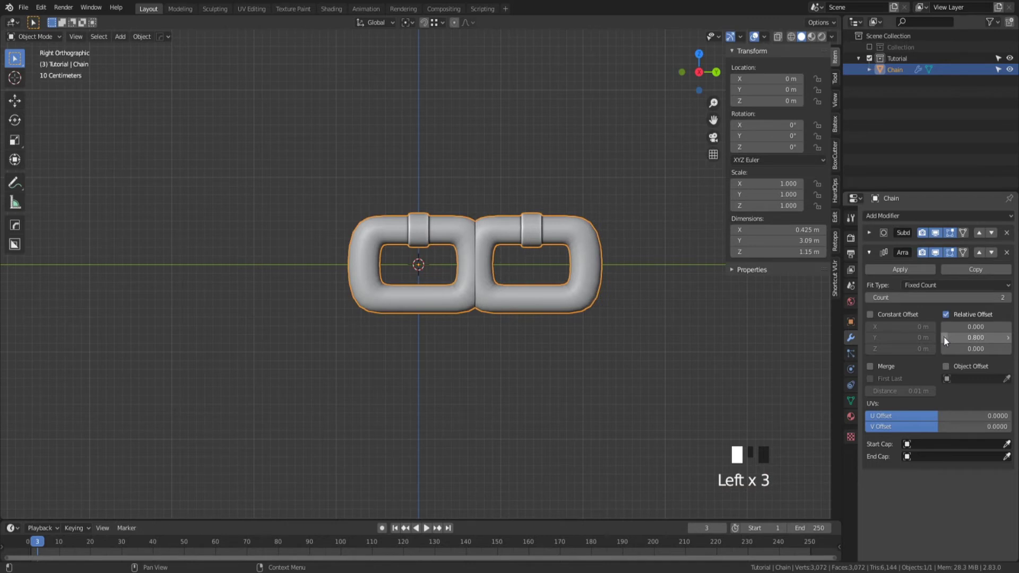
{"action": "left_click", "coordinate": [945, 337]}
{"action": "left_click", "coordinate": [944, 337]}
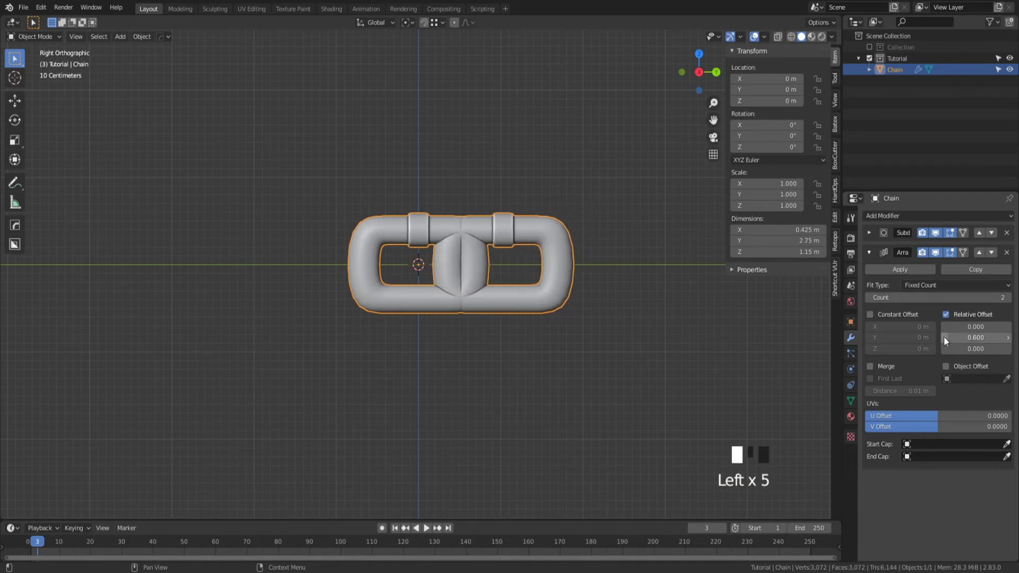
- Deselect the chain, add an Arrows empty at the world origin and rename it ChainRotation
{"action": "left_click", "coordinate": [540, 387]}
{"action": "scroll", "coordinate": [448, 387], "scroll_direction": "down", "scroll_amount": 2}
{"action": "middle_click_drag", "start_coordinate": [448, 388], "coordinate": [625, 155]}
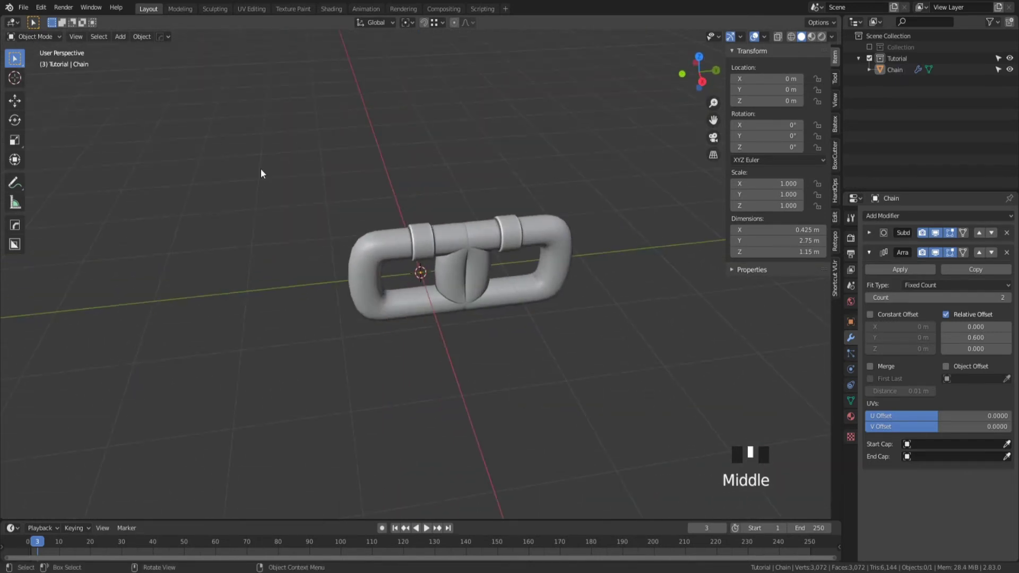
{"action": "left_click", "coordinate": [350, 318]}
{"action": "key", "text": "shift+a"}
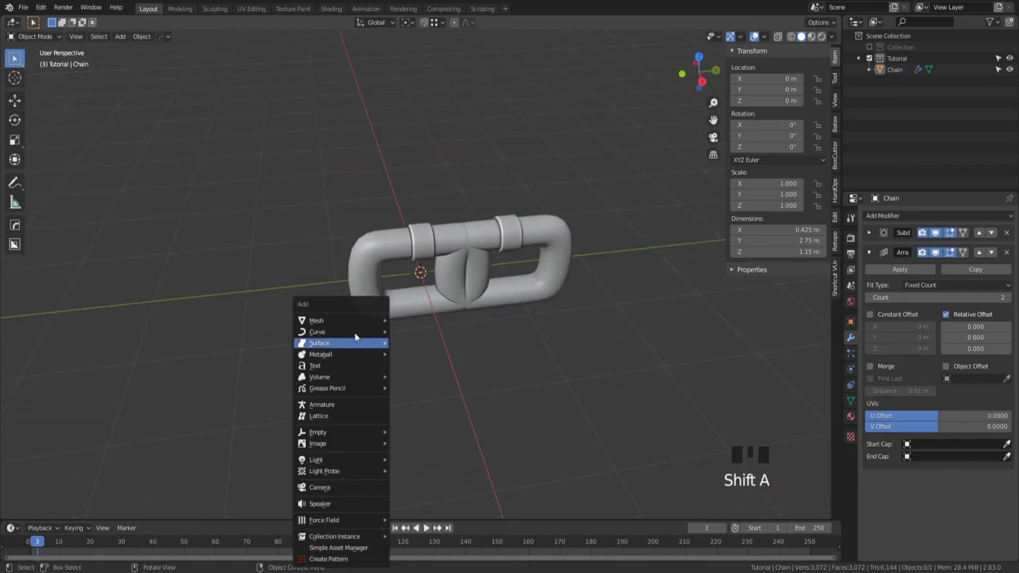
{"action": "mouse_move", "coordinate": [382, 433]}
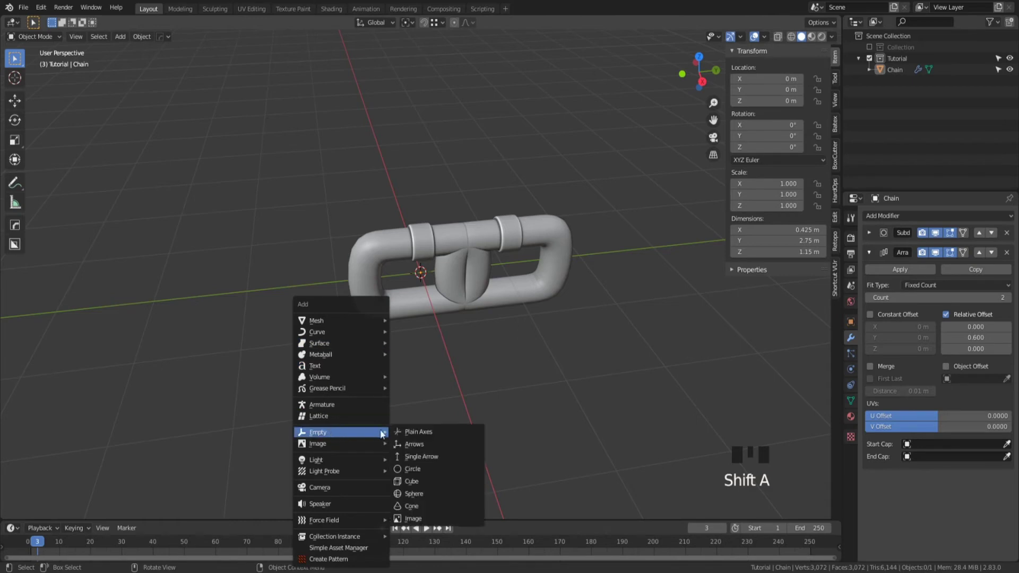
{"action": "left_click", "coordinate": [414, 448]}
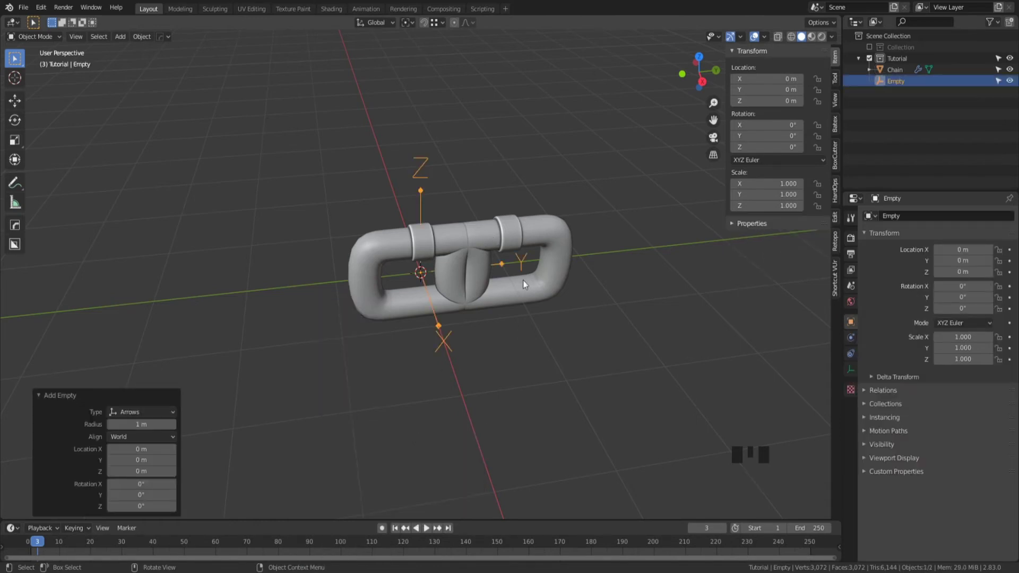
{"action": "key", "text": "F2"}
{"action": "type", "text": "ChainRotation"}
{"action": "key", "text": "Return"}
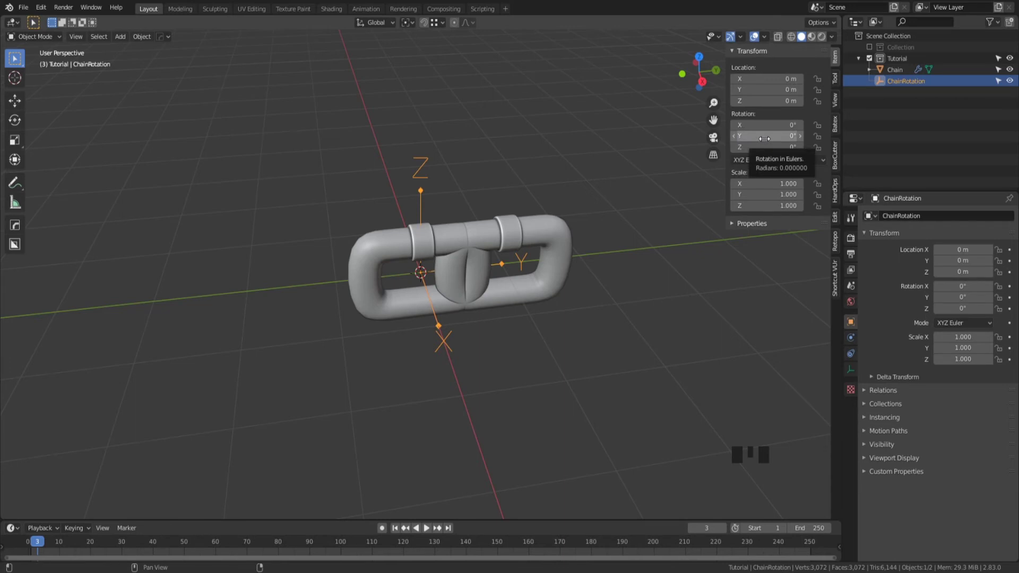
- Set the ChainRotation empty's Y rotation to 90° and deselect it
{"action": "left_click", "coordinate": [770, 140]}
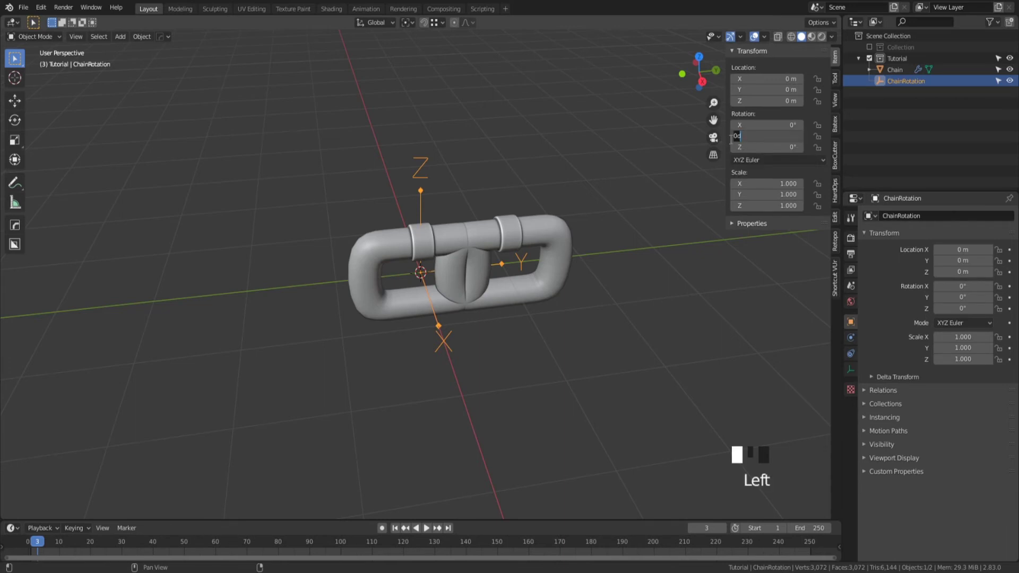
{"action": "key", "text": "Return"}
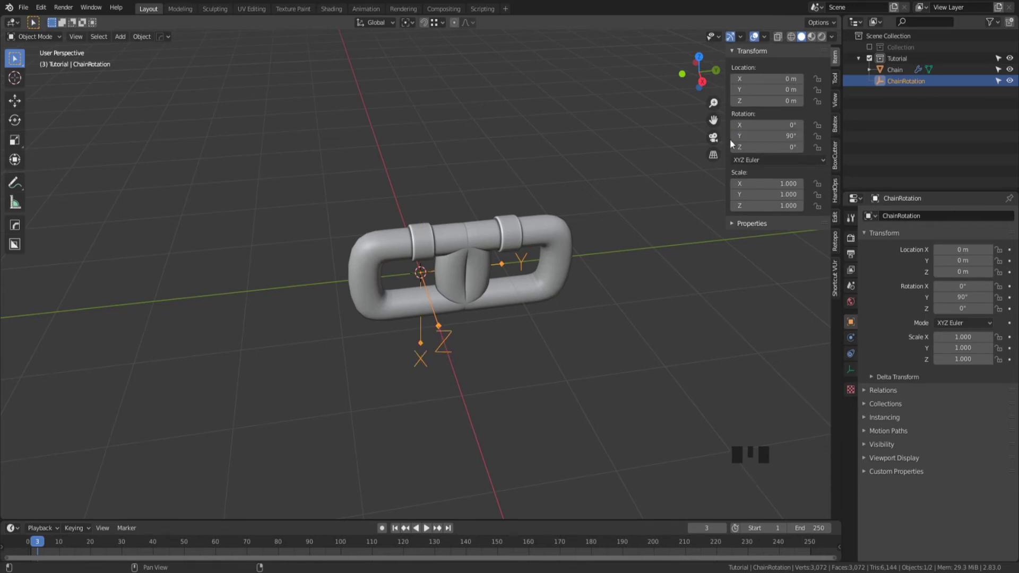
{"action": "left_click", "coordinate": [812, 297]}
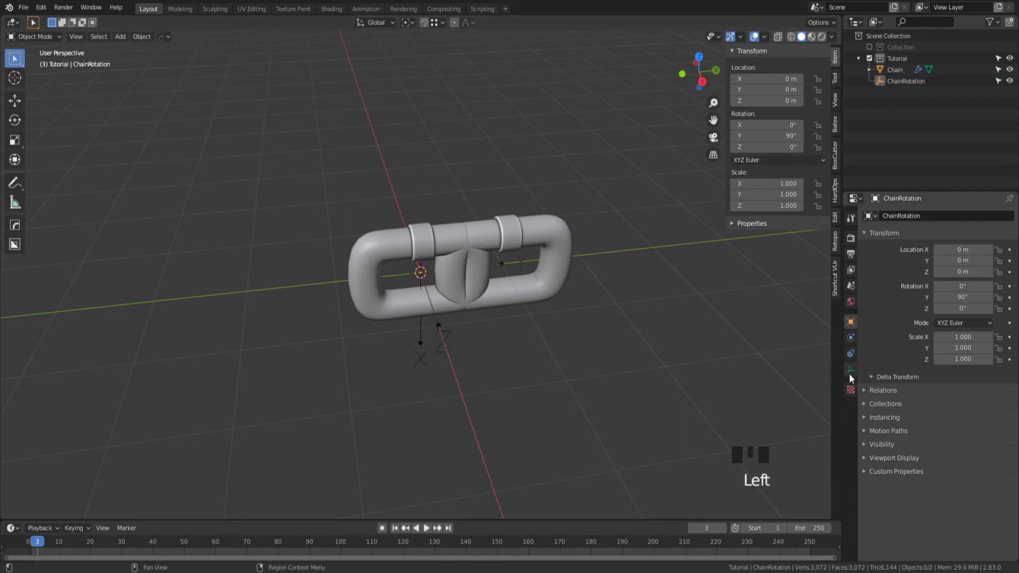
- Turn on Object Offset in the chain's Array modifier with ChainRotation as the offset object
{"action": "left_click", "coordinate": [430, 236]}
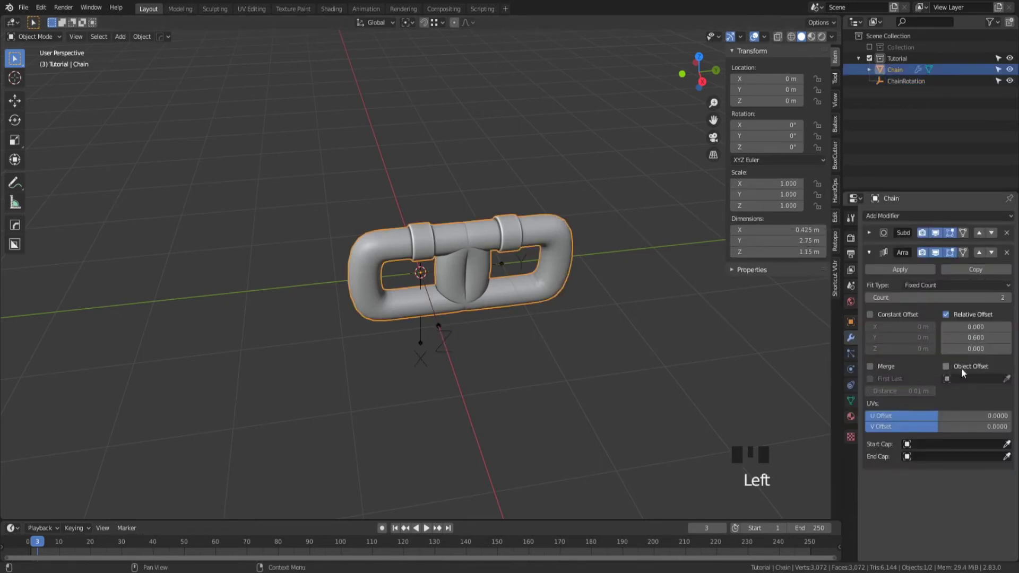
{"action": "left_click", "coordinate": [987, 380]}
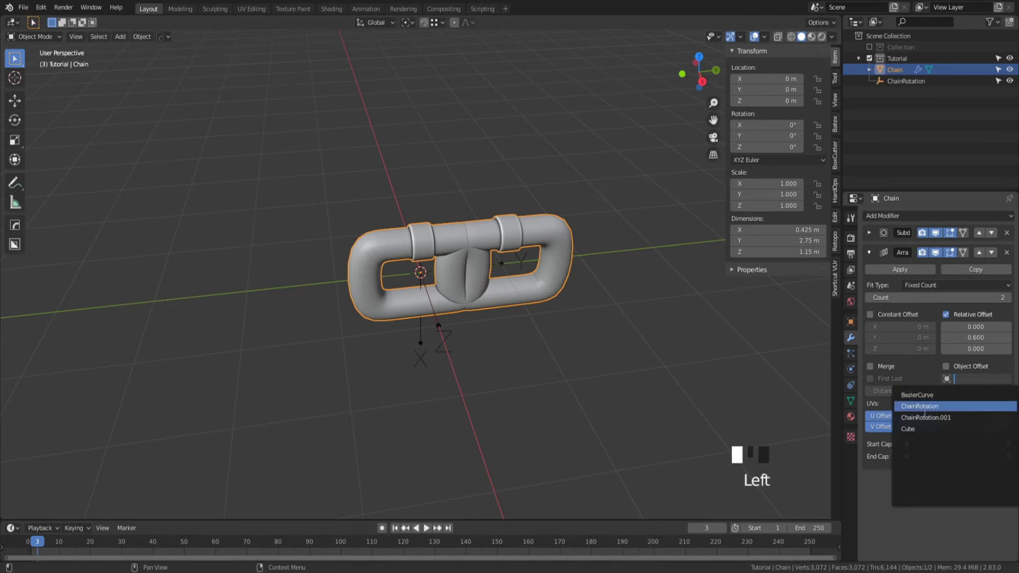
{"action": "left_click", "coordinate": [925, 407]}
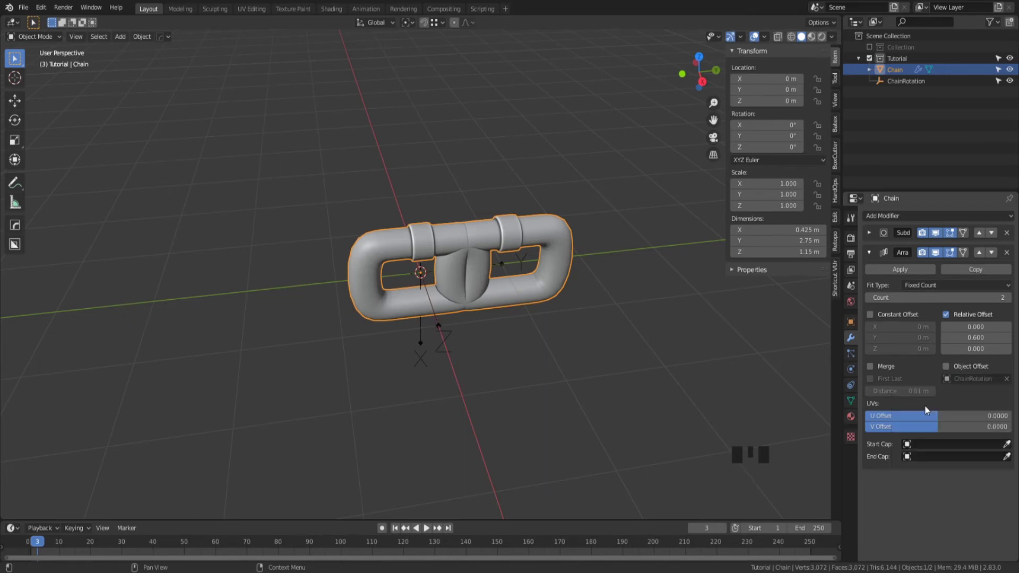
{"action": "left_click", "coordinate": [945, 366]}
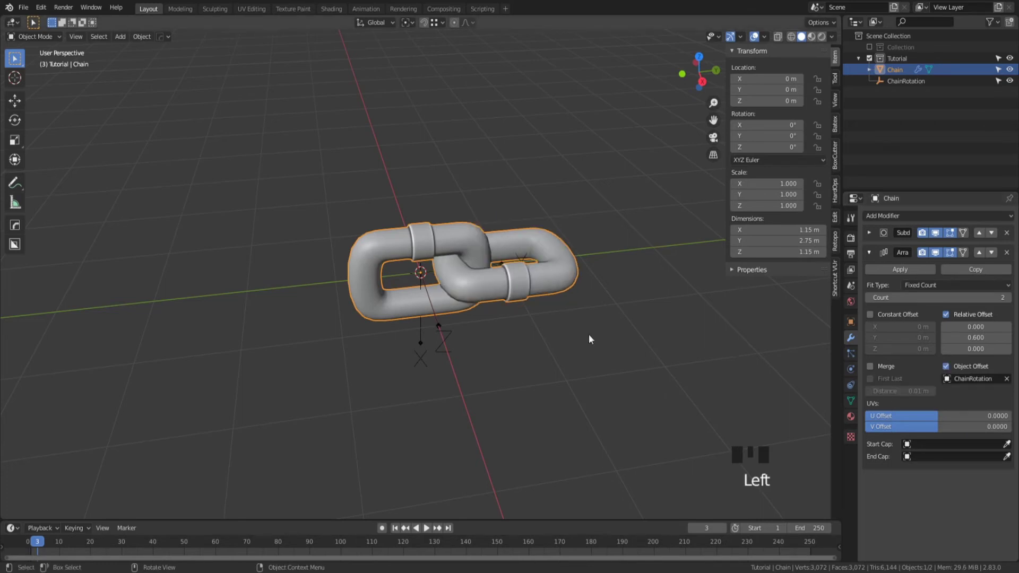
{"action": "middle_click_drag", "start_coordinate": [559, 352], "coordinate": [523, 368]}
{"action": "left_click", "coordinate": [464, 316]}
{"action": "middle_click_drag", "start_coordinate": [464, 317], "coordinate": [478, 318]}
- Raise the Array's count to 10 and then to 20 links
{"action": "left_click", "coordinate": [999, 298]}
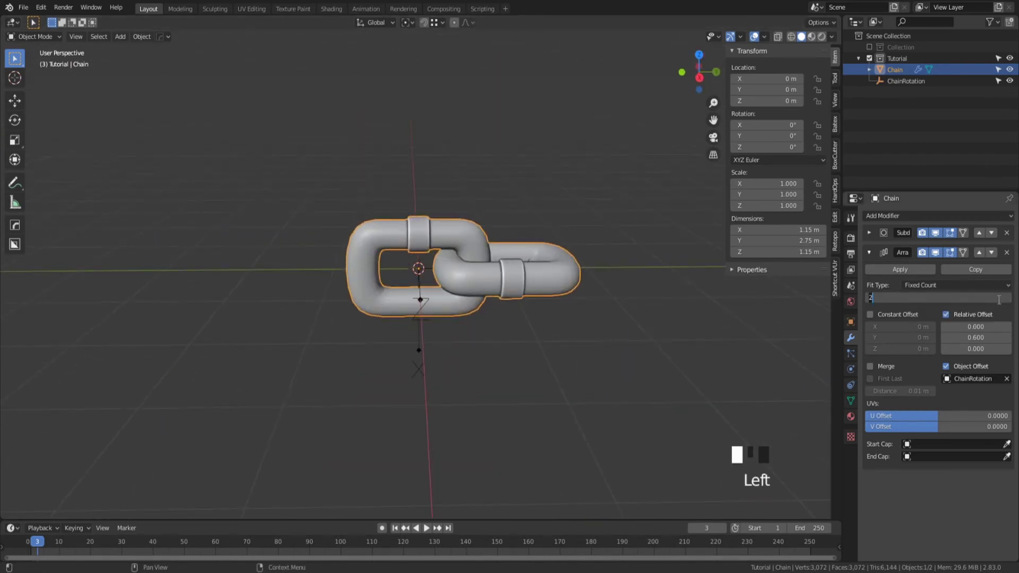
{"action": "type", "text": "10"}
{"action": "key", "text": "Return"}
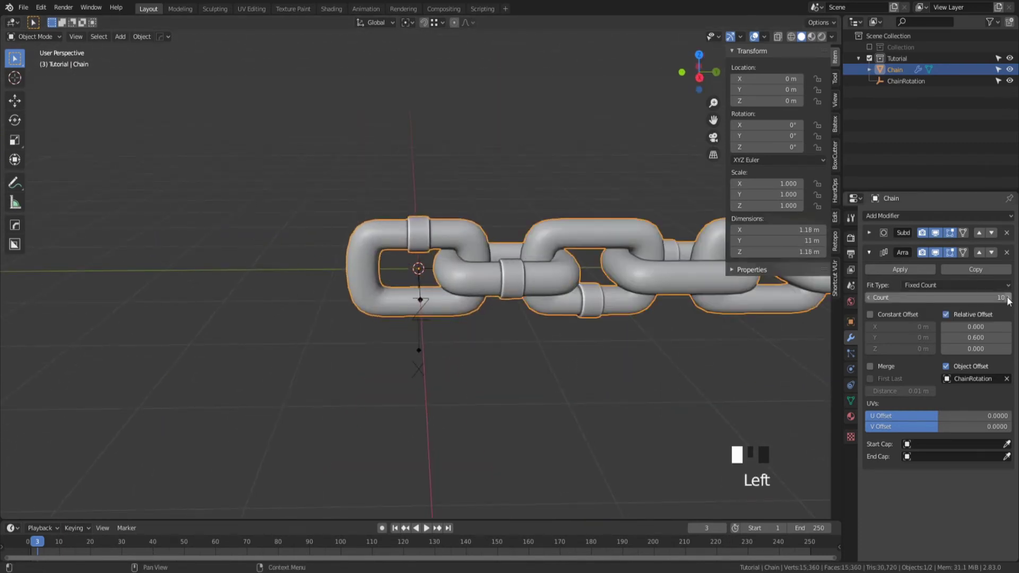
{"action": "scroll", "coordinate": [572, 390], "scroll_direction": "down", "scroll_amount": 7}
{"action": "middle_click_drag", "start_coordinate": [580, 347], "coordinate": [486, 333], "text": "shift"}
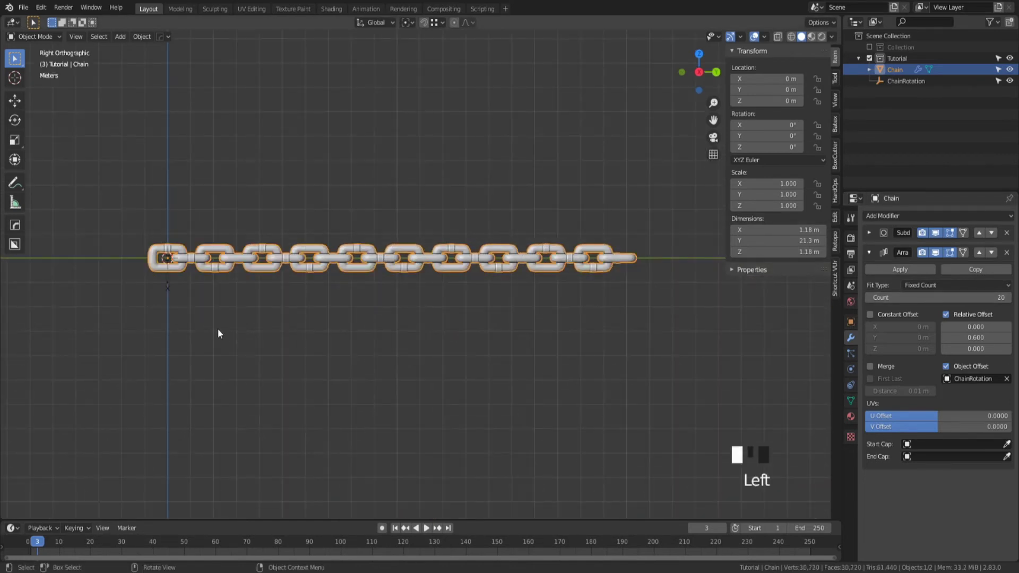
- Deselect the chain and add a Bezier curve at the world origin
{"action": "left_click", "coordinate": [218, 328]}
{"action": "middle_click_drag", "start_coordinate": [244, 245], "coordinate": [404, 323]}
{"action": "scroll", "coordinate": [393, 346], "scroll_direction": "up", "scroll_amount": 2}
{"action": "key", "text": "shift+a"}
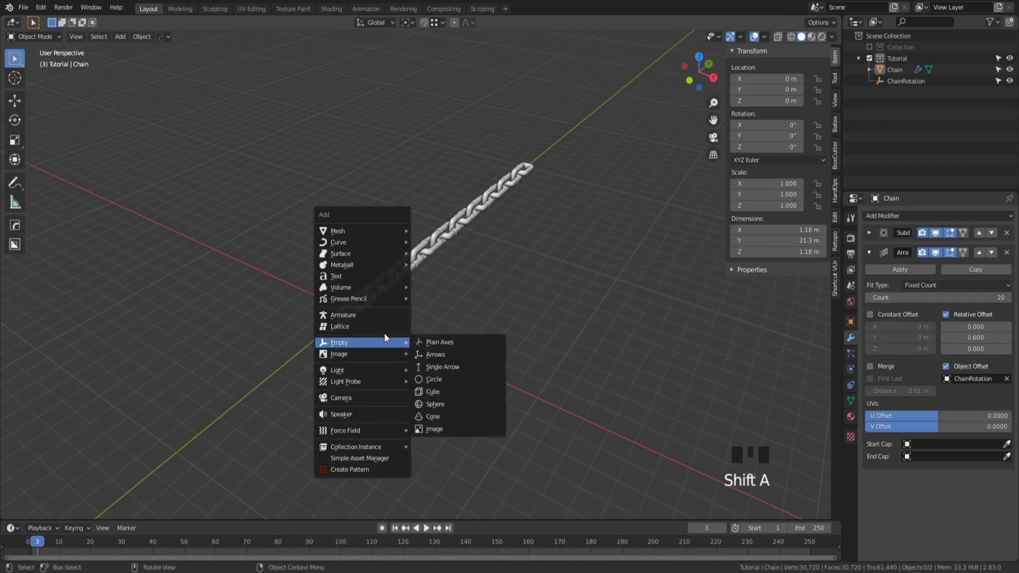
{"action": "mouse_move", "coordinate": [361, 241]}
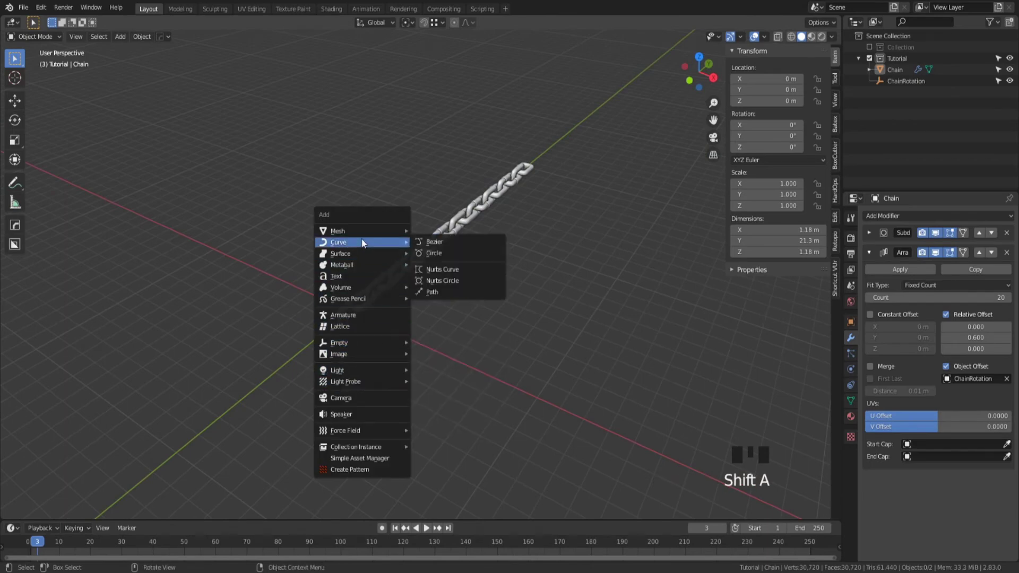
{"action": "left_click", "coordinate": [424, 241]}
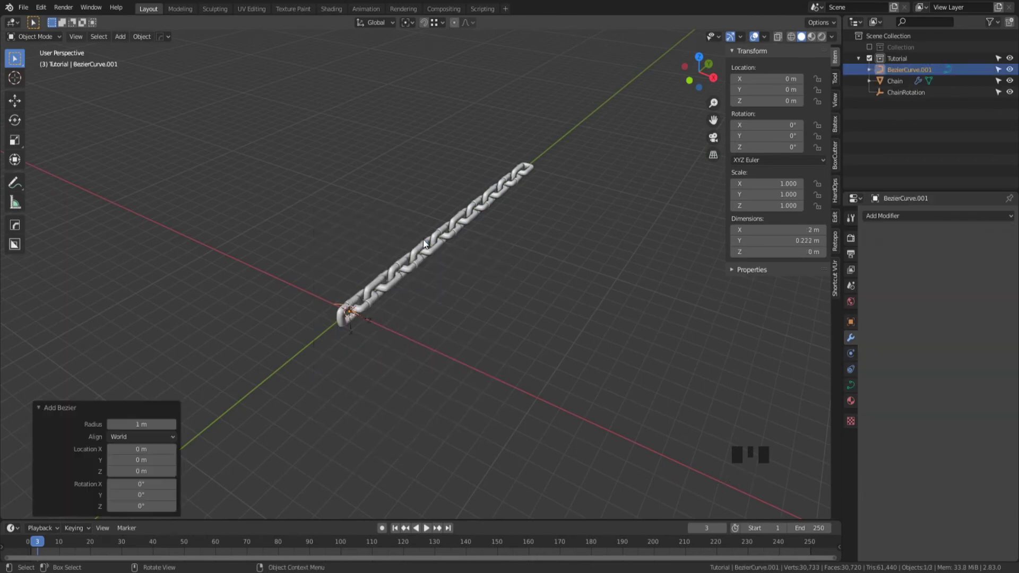
- Move the Bezier curve along X to about -2.03 m, clear of the chain's first link
{"action": "scroll", "coordinate": [313, 360], "scroll_direction": "up", "scroll_amount": 5}
{"action": "middle_click_drag", "start_coordinate": [313, 360], "coordinate": [562, 286], "text": "shift"}
{"action": "key", "text": "Tab"}
{"action": "key", "text": "Tab"}
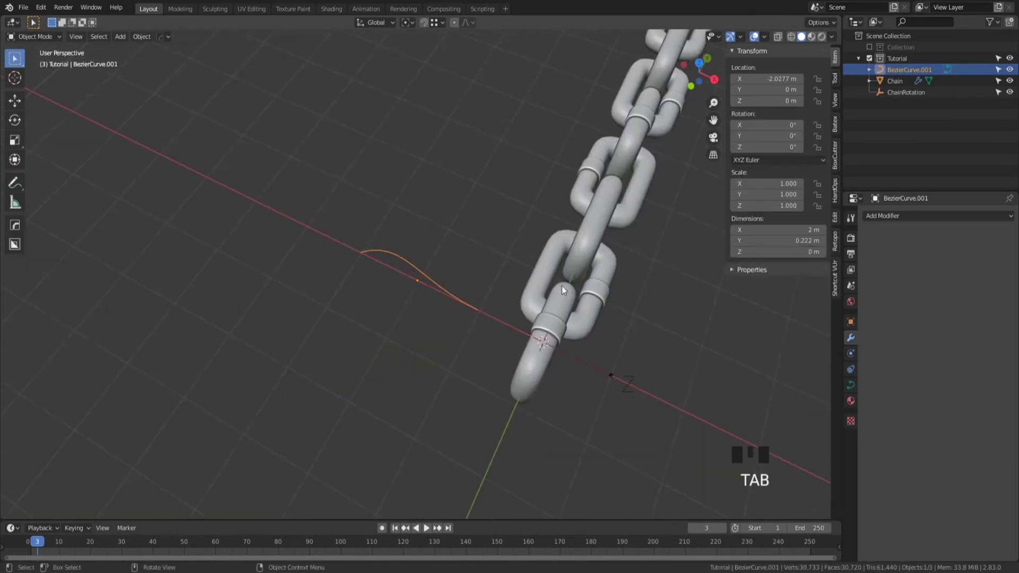
- Collapse the chain's Array settings and add a Curve modifier that uses BezierCurve.001 as its object
{"action": "left_click", "coordinate": [588, 261]}
{"action": "left_click", "coordinate": [870, 251]}
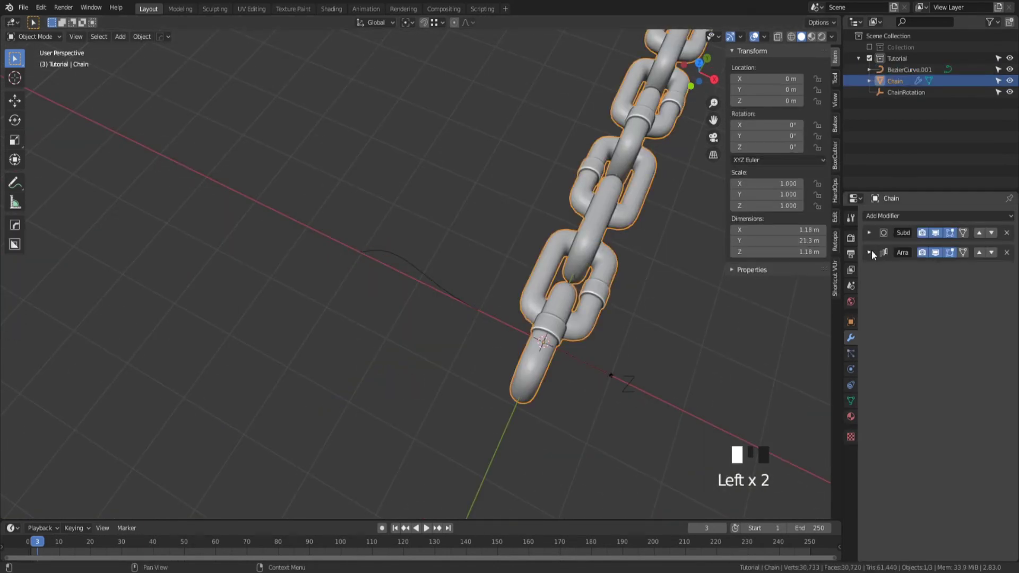
{"action": "left_click", "coordinate": [881, 216]}
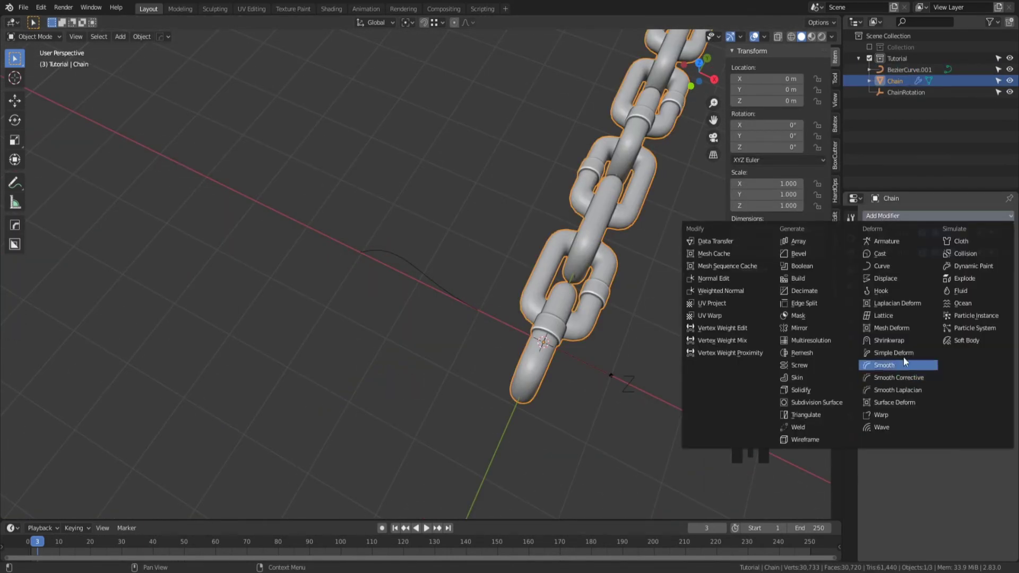
{"action": "left_click", "coordinate": [882, 268]}
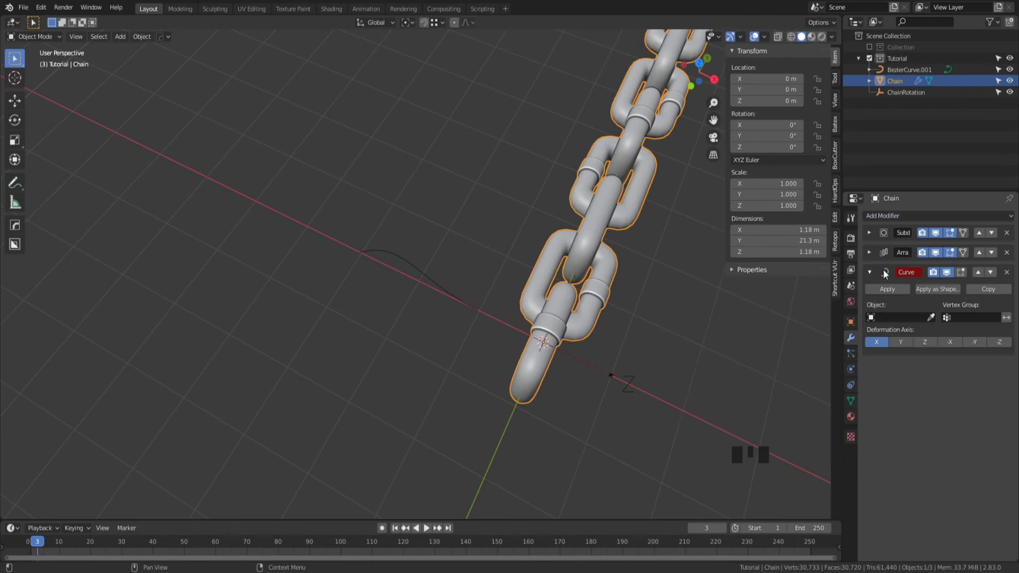
{"action": "left_click", "coordinate": [900, 318]}
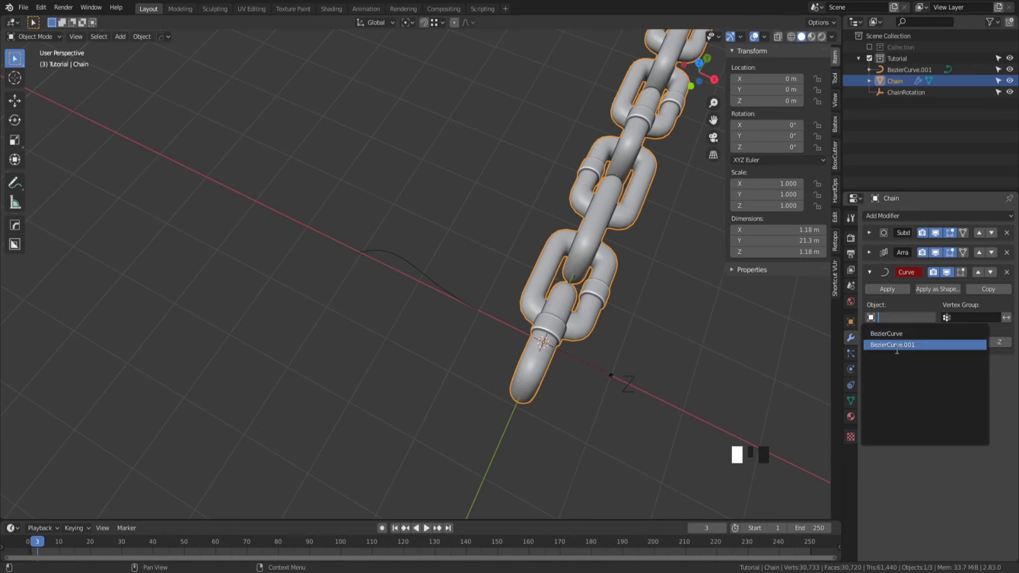
{"action": "left_click", "coordinate": [893, 343]}
{"action": "middle_click_drag", "start_coordinate": [568, 339], "coordinate": [435, 339]}
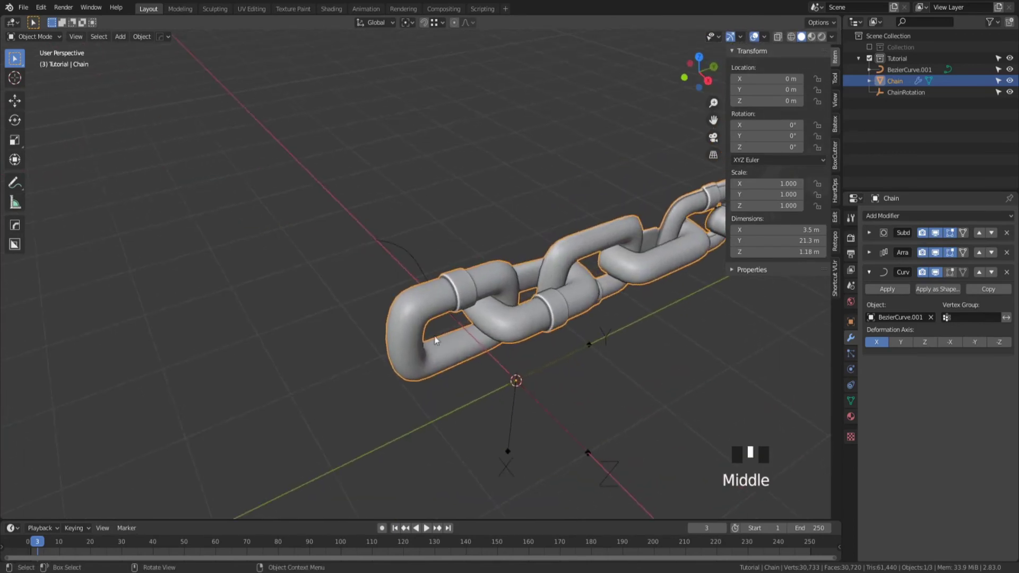
{"action": "scroll", "coordinate": [510, 335], "scroll_direction": "down", "scroll_amount": 1}
{"action": "scroll", "coordinate": [660, 237], "scroll_direction": "down", "scroll_amount": 6}
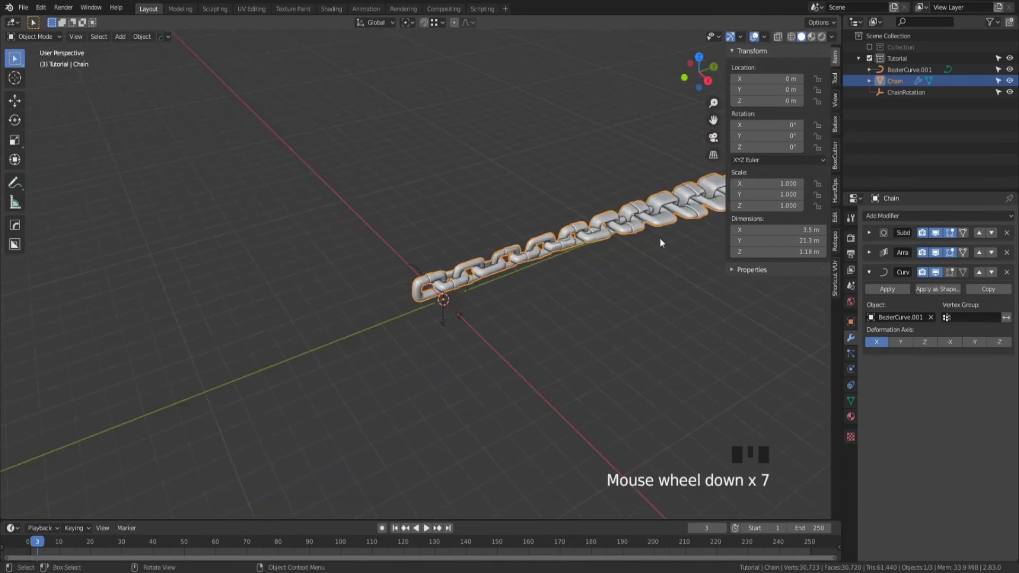
{"action": "middle_click_drag", "start_coordinate": [660, 238], "coordinate": [438, 324], "text": "shift"}
- Hide the Array's effect in the viewport, examine the single link's orientation against the world axes, and show the Array again
{"action": "left_click", "coordinate": [868, 252]}
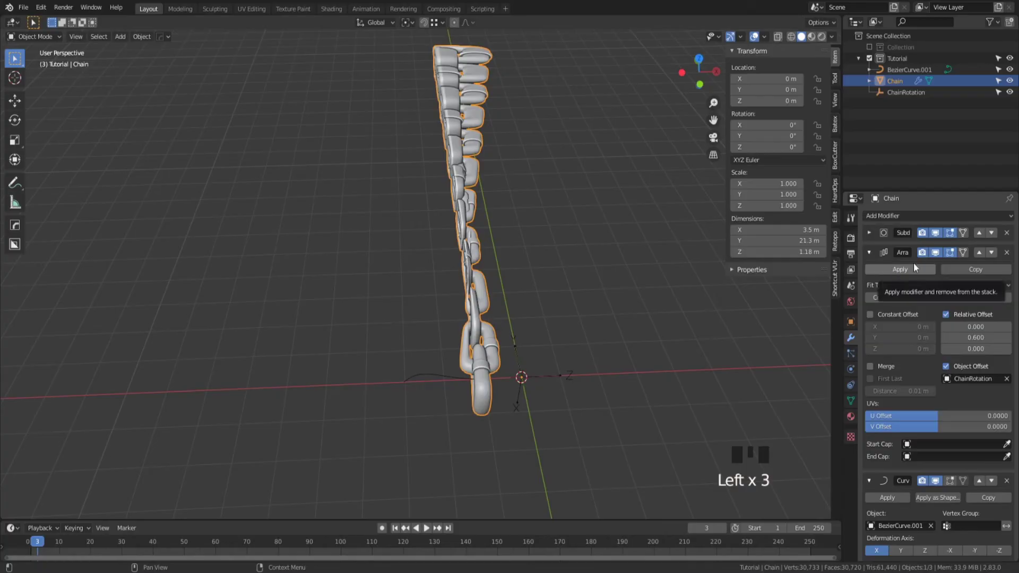
{"action": "left_click", "coordinate": [935, 252]}
{"action": "middle_click_drag", "start_coordinate": [559, 335], "coordinate": [444, 351]}
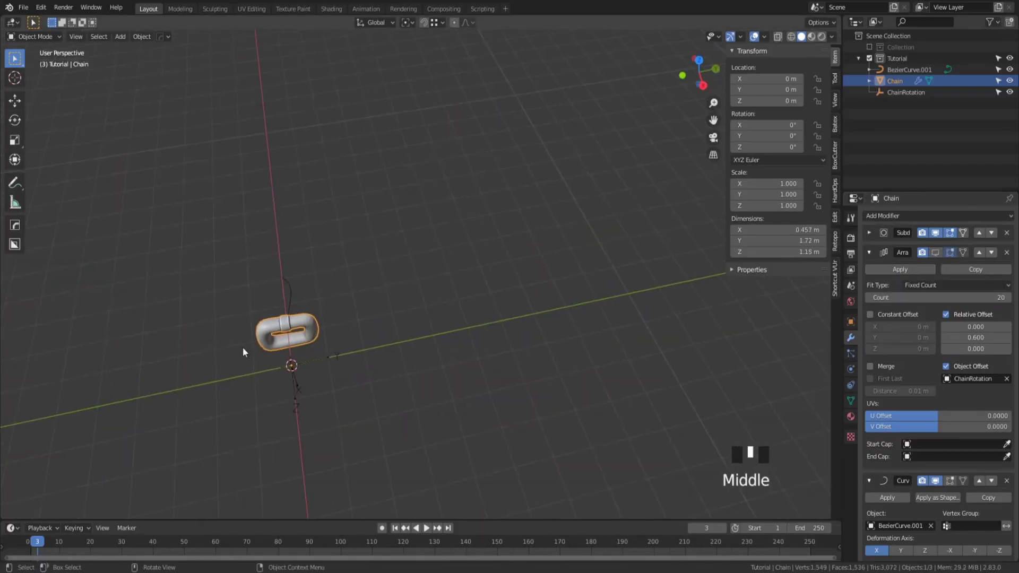
{"action": "middle_click_drag", "start_coordinate": [243, 351], "coordinate": [297, 271]}
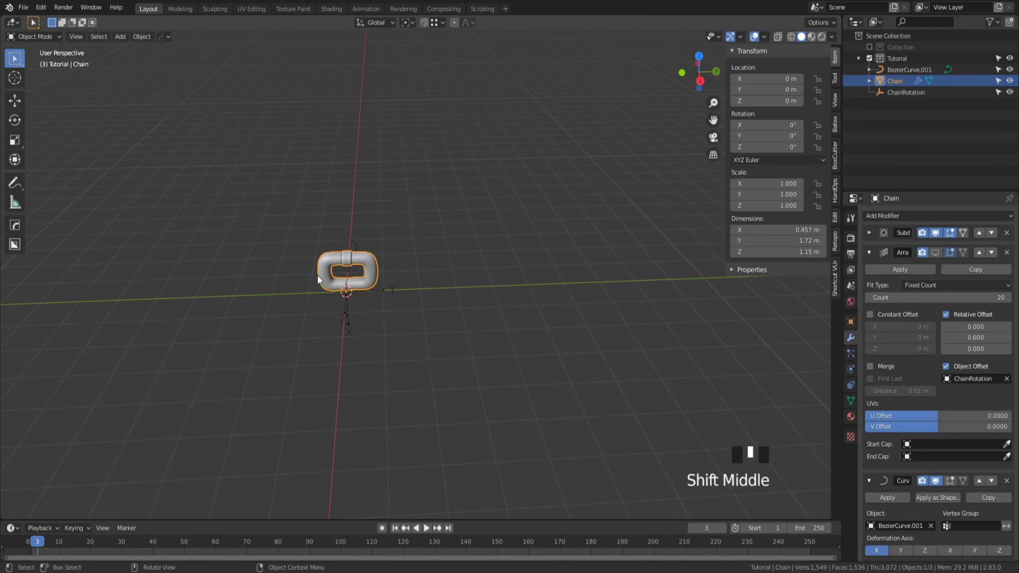
{"action": "middle_click_drag", "start_coordinate": [575, 318], "coordinate": [565, 340]}
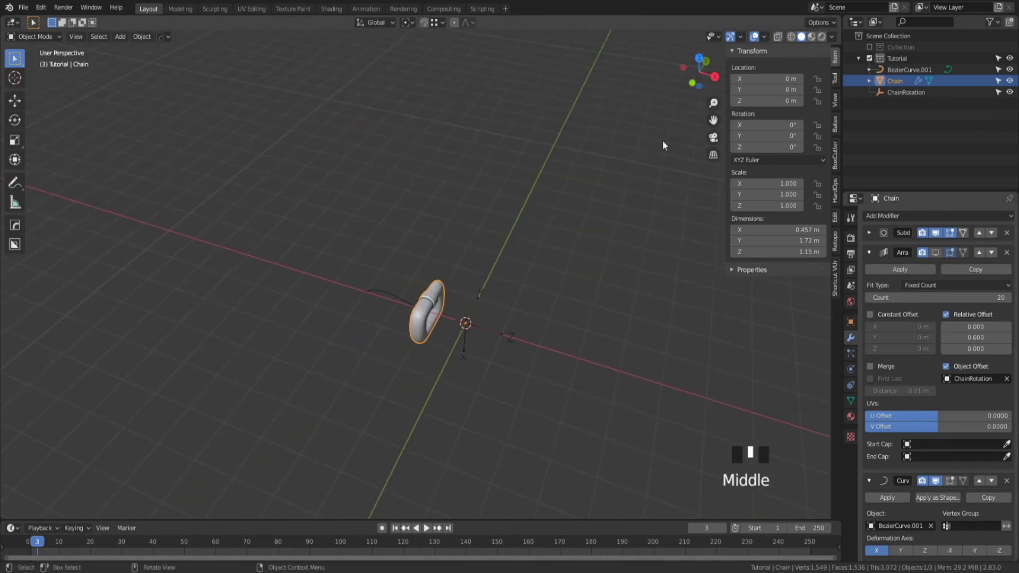
{"action": "middle_click_drag", "start_coordinate": [662, 140], "coordinate": [546, 207]}
{"action": "left_click", "coordinate": [716, 71]}
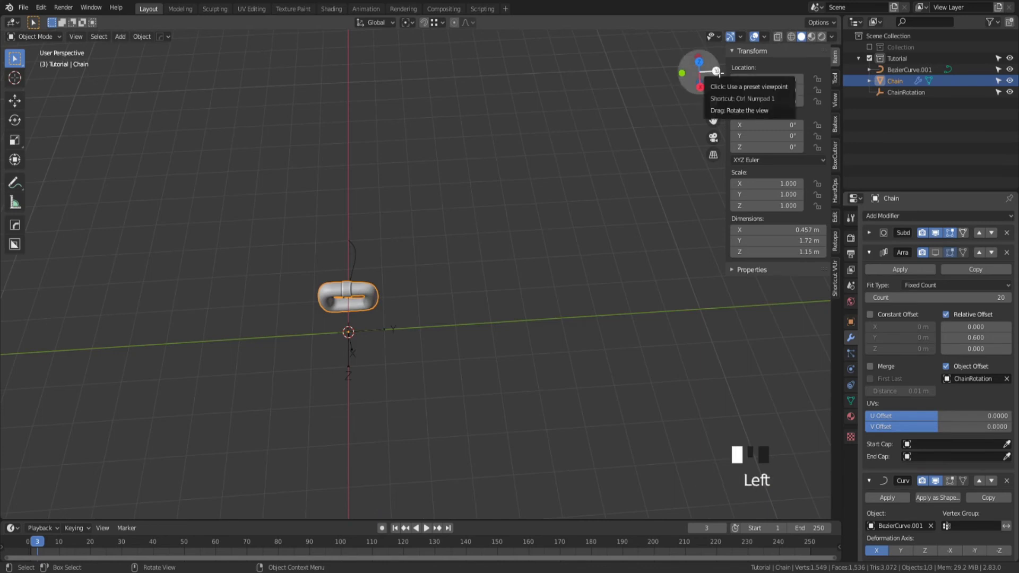
{"action": "middle_click_drag", "start_coordinate": [392, 248], "coordinate": [410, 320]}
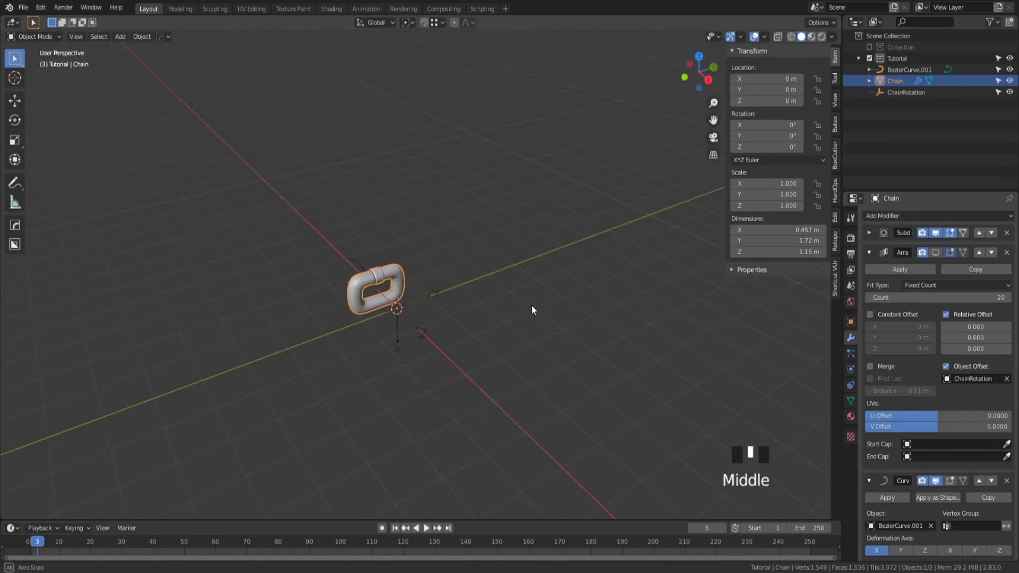
{"action": "middle_click_drag", "start_coordinate": [378, 289], "coordinate": [389, 299]}
{"action": "left_click", "coordinate": [396, 303]}
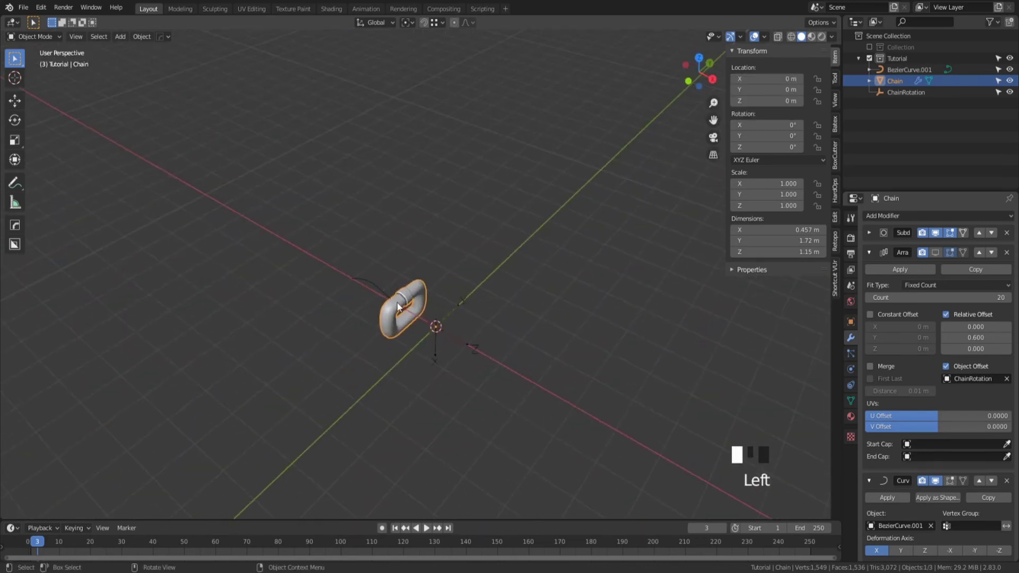
{"action": "left_click", "coordinate": [394, 309]}
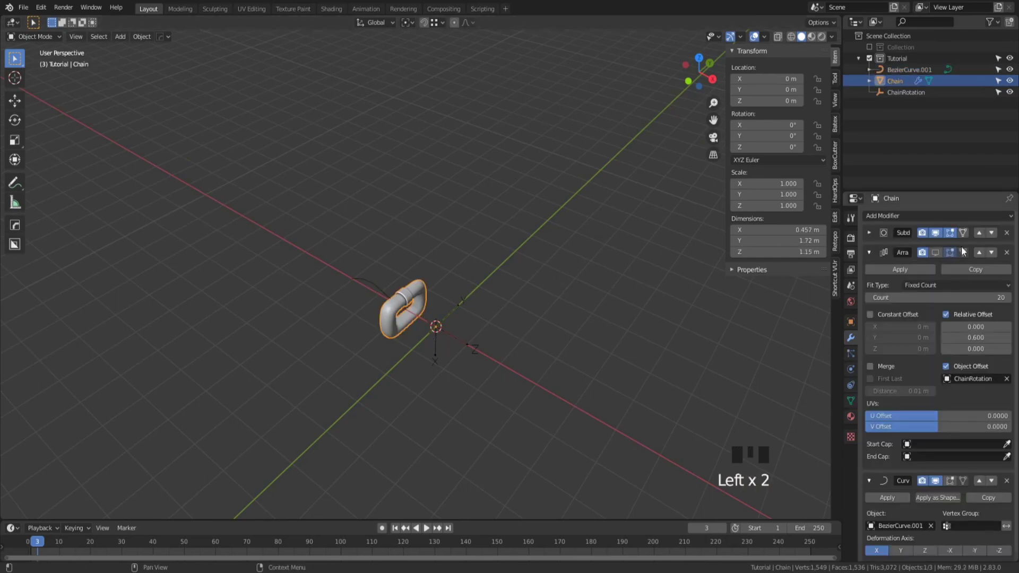
{"action": "left_click", "coordinate": [935, 252]}
- Collapse the Array settings and set the Curve modifier's deformation axis to Y
{"action": "scroll", "coordinate": [937, 439], "scroll_direction": "down", "scroll_amount": 5}
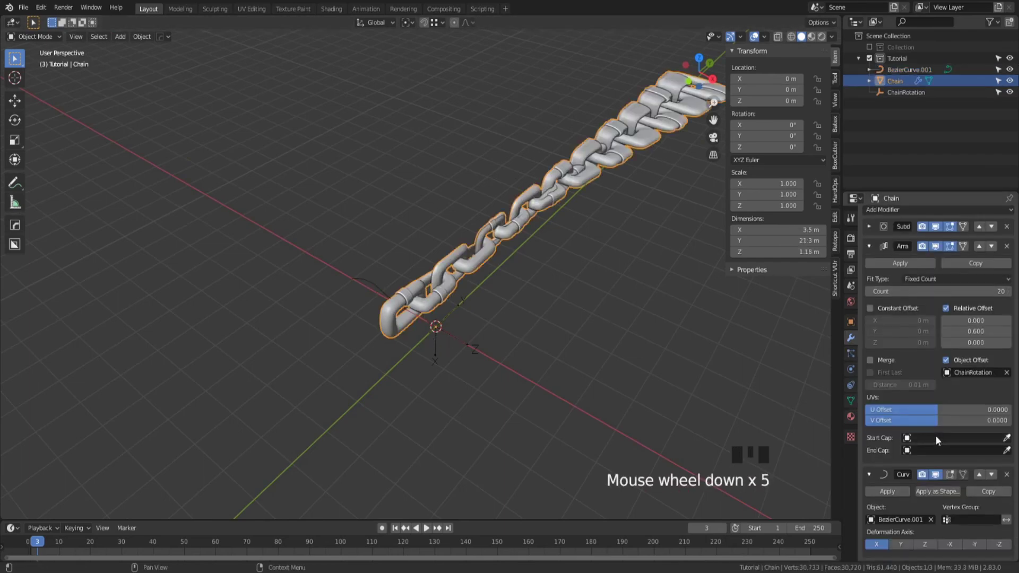
{"action": "left_click", "coordinate": [878, 247]}
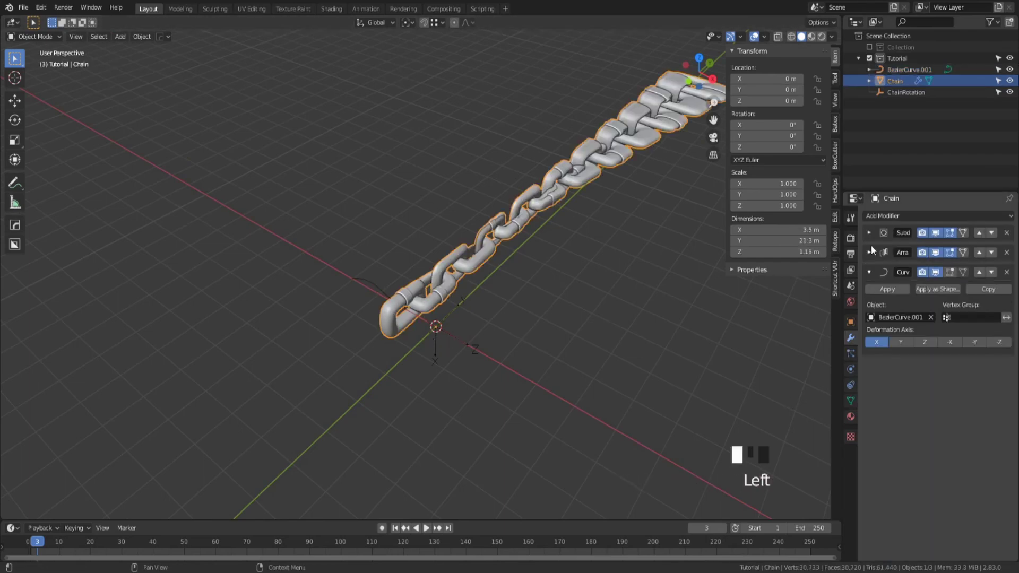
{"action": "left_click", "coordinate": [901, 340]}
{"action": "scroll", "coordinate": [476, 356], "scroll_direction": "down", "scroll_amount": 4}
{"action": "middle_click_drag", "start_coordinate": [476, 357], "coordinate": [573, 318]}
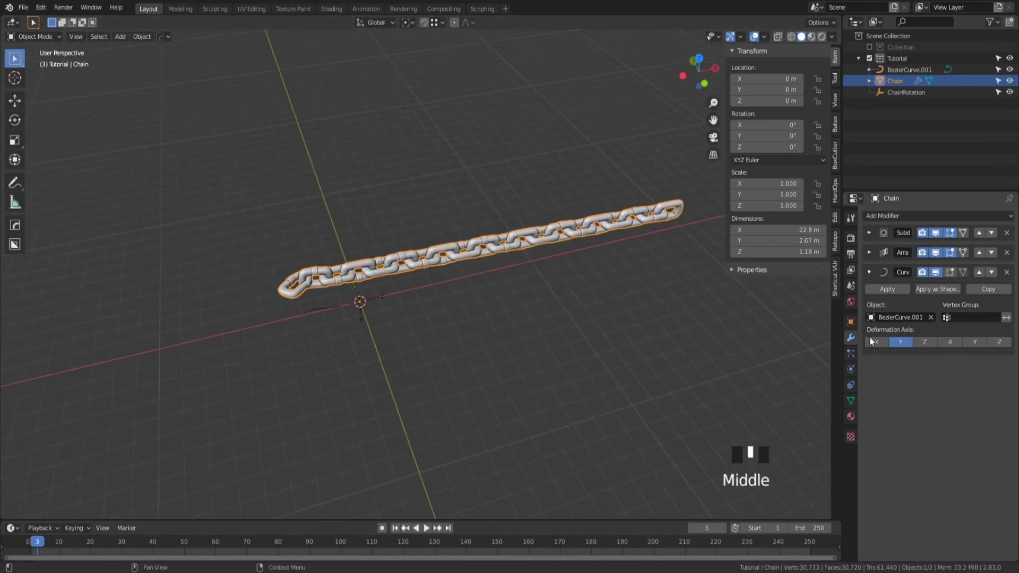
{"action": "middle_click_drag", "start_coordinate": [492, 364], "coordinate": [314, 298]}
- Select the Bezier curve near the chain's start and frame it in the viewport
{"action": "left_click", "coordinate": [314, 298]}
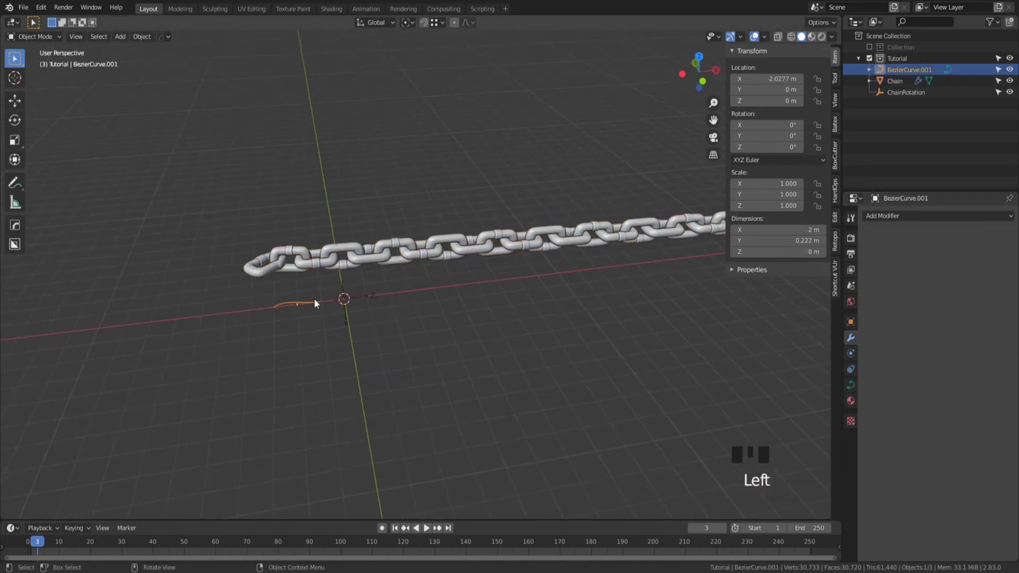
{"action": "middle_click_drag", "start_coordinate": [422, 339], "coordinate": [377, 343]}
{"action": "key", "text": "Tab"}
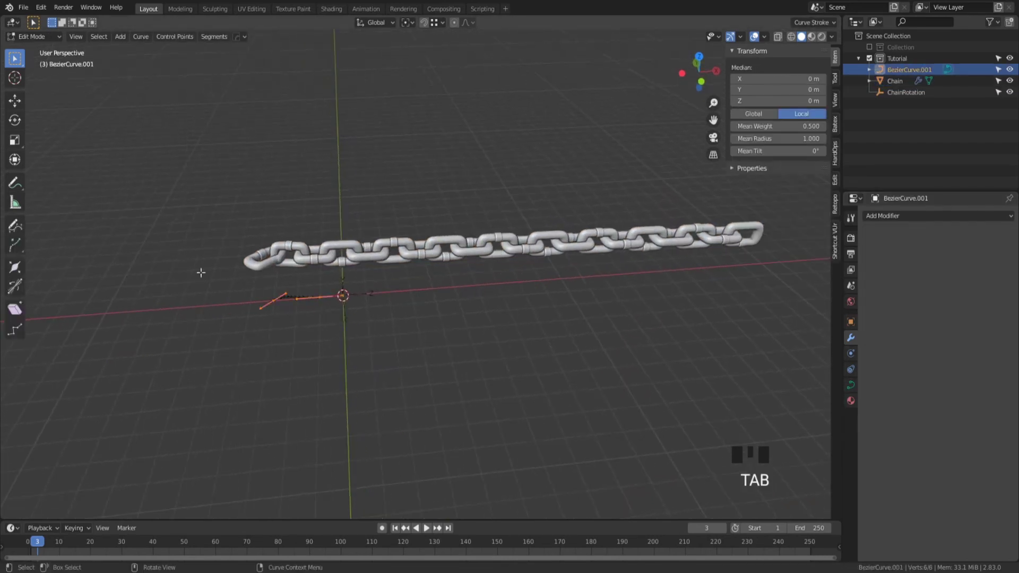
{"action": "left_click_drag", "start_coordinate": [201, 272], "coordinate": [406, 344]}
{"action": "key", "text": "Tab"}
{"action": "middle_click_drag", "start_coordinate": [406, 344], "coordinate": [329, 344]}
{"action": "scroll", "coordinate": [329, 344], "scroll_direction": "down", "scroll_amount": 2}
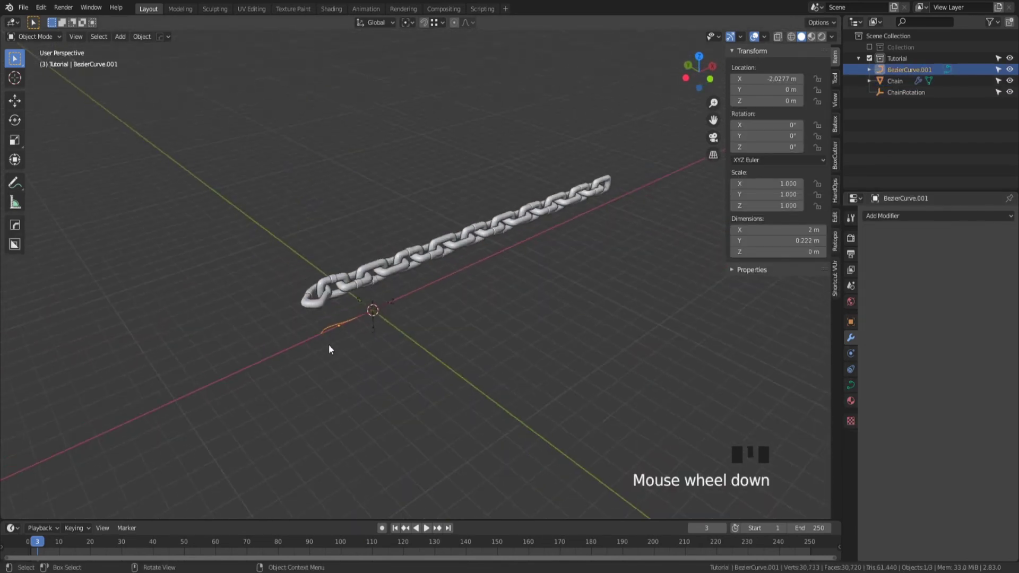
{"action": "key", "text": "KP_Decimal"}
{"action": "left_click_drag", "start_coordinate": [264, 210], "coordinate": [517, 342]}
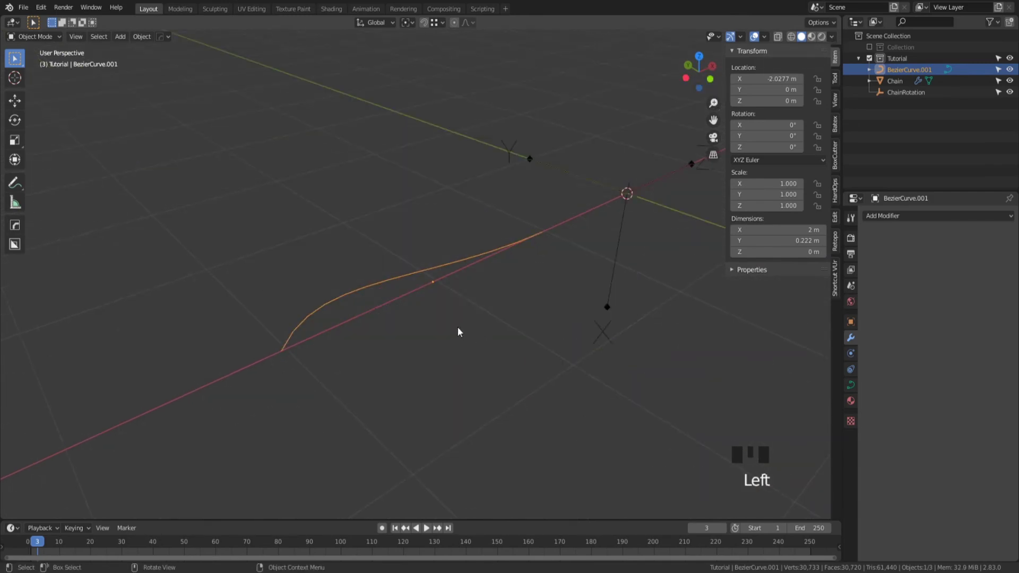
- In top view, move the Bezier curve's origin-side end control point out along X to near the chain's far end
{"action": "key", "text": "Tab"}
{"action": "scroll", "coordinate": [500, 304], "scroll_direction": "down", "scroll_amount": 7}
{"action": "middle_click_drag", "start_coordinate": [500, 305], "coordinate": [471, 336]}
{"action": "left_click_drag", "start_coordinate": [407, 231], "coordinate": [549, 329]}
{"action": "scroll", "coordinate": [549, 329], "scroll_direction": "down", "scroll_amount": 2}
{"action": "left_click", "coordinate": [700, 60]}
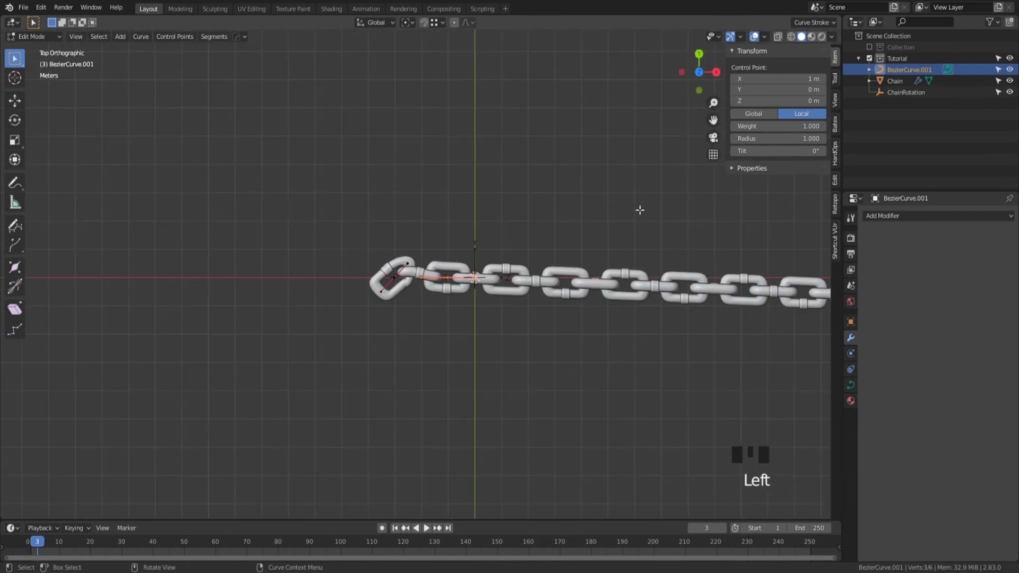
{"action": "scroll", "coordinate": [639, 210], "scroll_direction": "down", "scroll_amount": 3}
{"action": "middle_click_drag", "start_coordinate": [482, 289], "coordinate": [419, 298], "text": "shift"}
{"action": "key", "text": "g"}
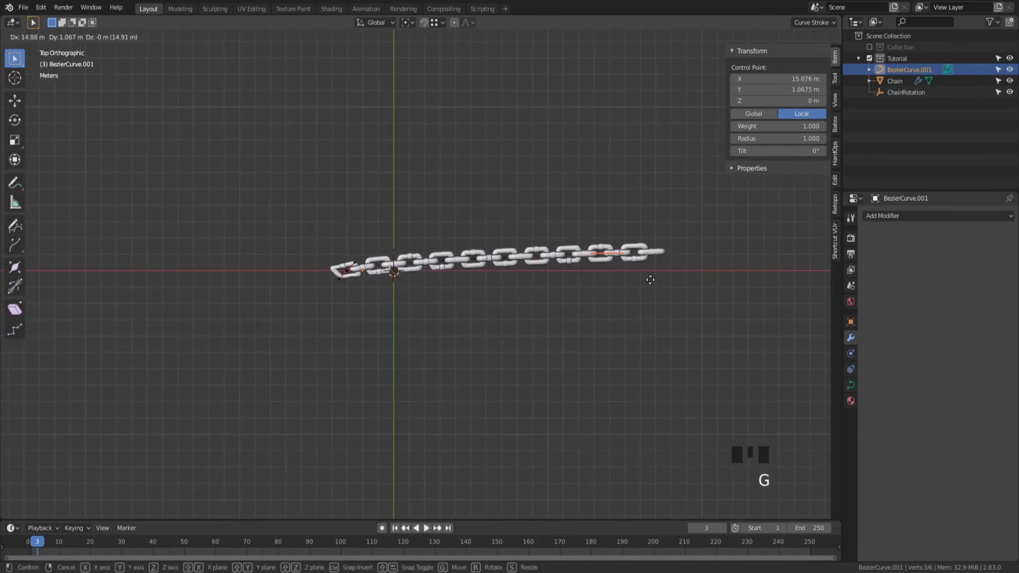
{"action": "left_click", "coordinate": [662, 300]}
- Move one handle of the curve's start control point about 0.43 m along X and -0.27 m along Y
{"action": "left_click_drag", "start_coordinate": [324, 255], "coordinate": [378, 320]}
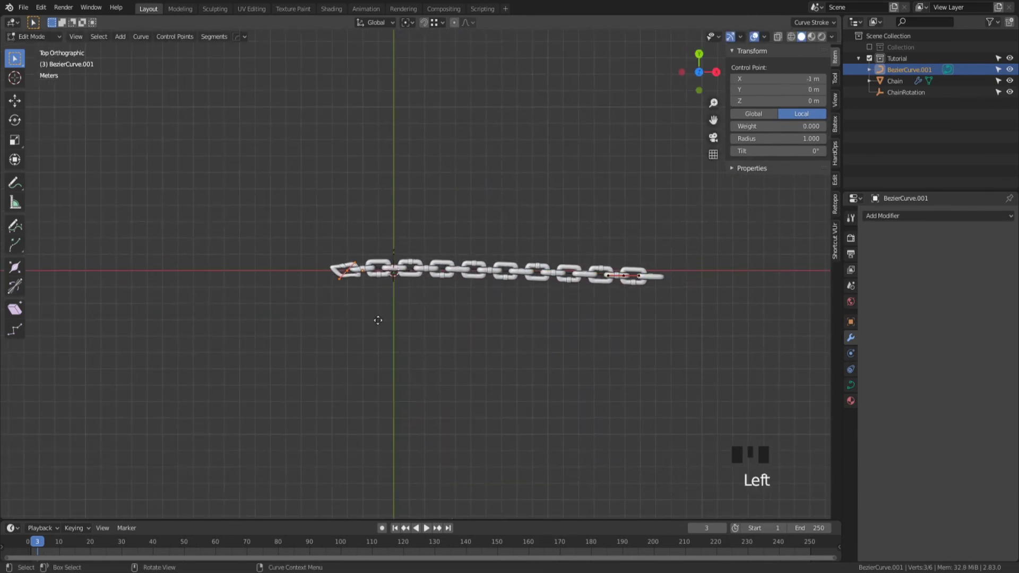
{"action": "key", "text": "g"}
{"action": "middle_click_drag", "start_coordinate": [366, 321], "coordinate": [380, 248]}
{"action": "right_click", "coordinate": [342, 325]}
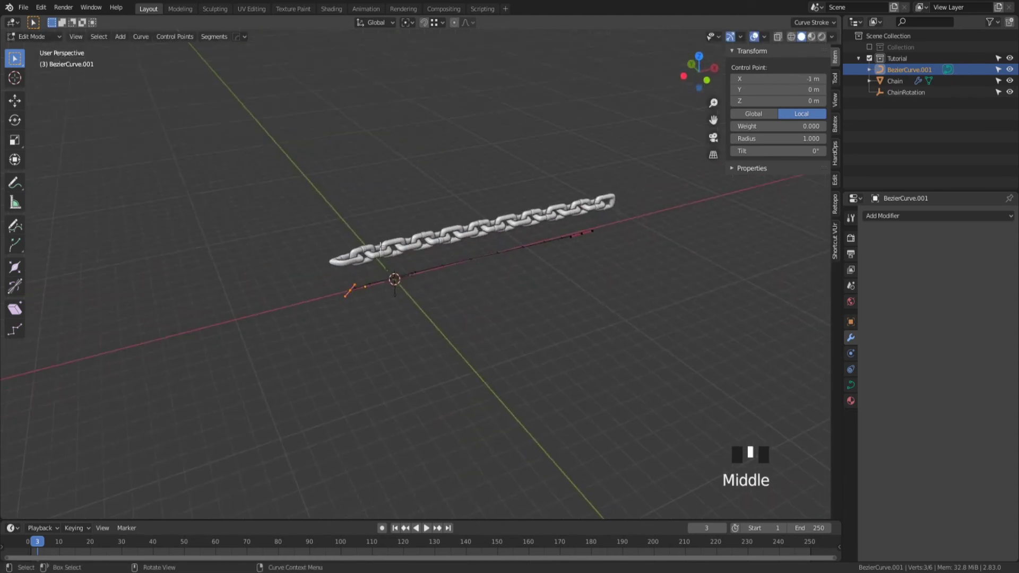
{"action": "left_click", "coordinate": [346, 295]}
{"action": "key", "text": "g"}
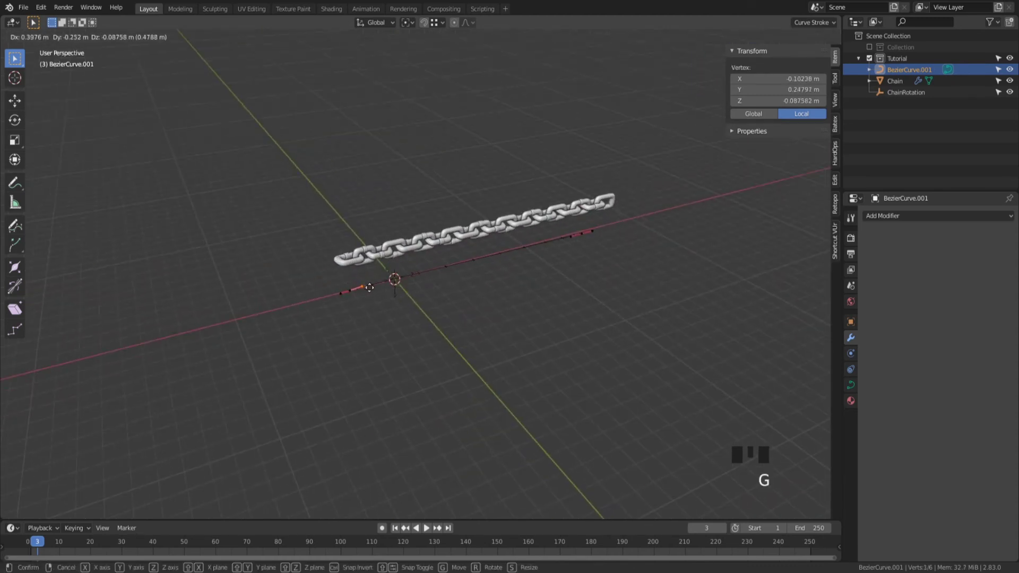
{"action": "left_click", "coordinate": [370, 291]}
- In top view, move the start control point's handle about -0.25 m along Y to align it with the X axis
{"action": "left_click", "coordinate": [699, 55]}
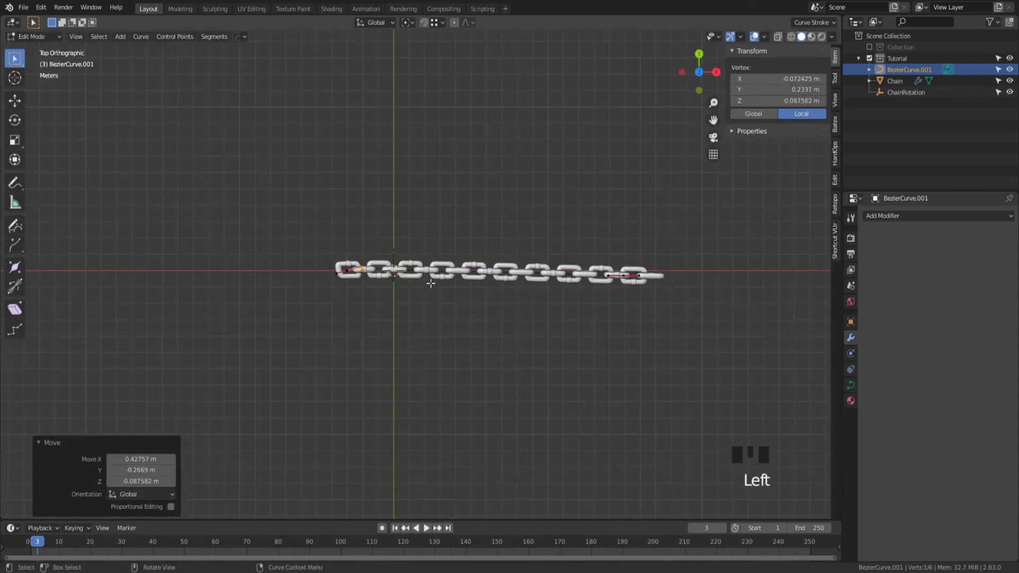
{"action": "scroll", "coordinate": [428, 274], "scroll_direction": "up", "scroll_amount": 8}
{"action": "middle_click_drag", "start_coordinate": [170, 286], "coordinate": [473, 294], "text": "shift"}
{"action": "left_click", "coordinate": [472, 293]}
{"action": "key", "text": "g"}
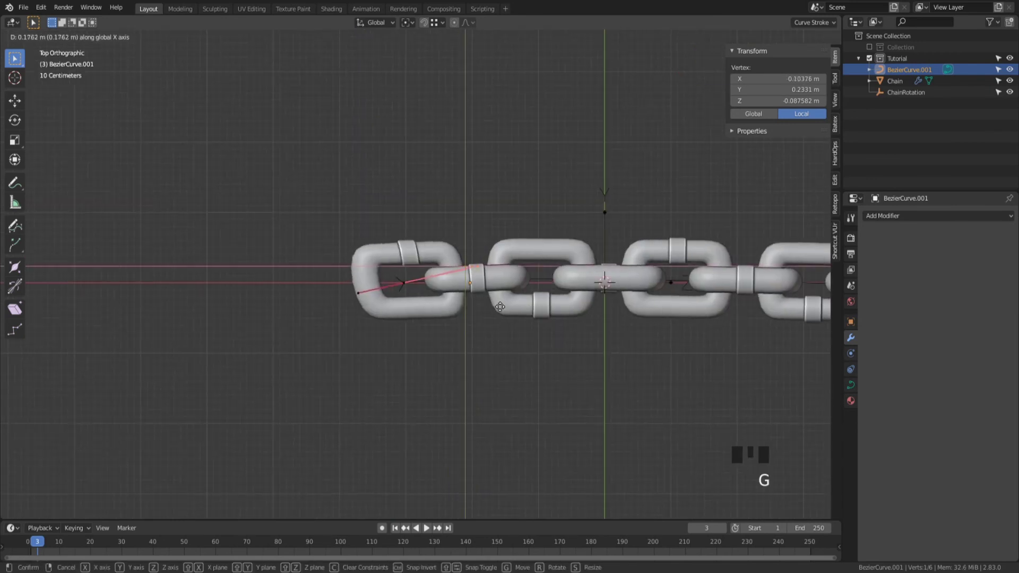
{"action": "left_click", "coordinate": [412, 311]}
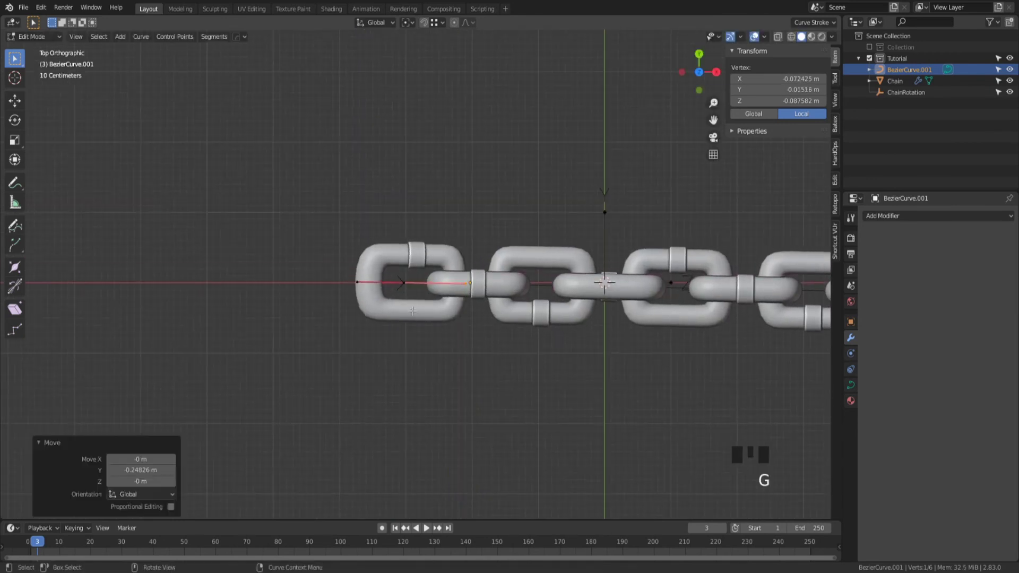
{"action": "left_click", "coordinate": [351, 268]}
{"action": "key", "text": "g"}
{"action": "middle_click_drag", "start_coordinate": [362, 308], "coordinate": [444, 277]}
- Subdivide the entire Bezier curve with 2 cuts and clear the point selection
{"action": "key", "text": "a"}
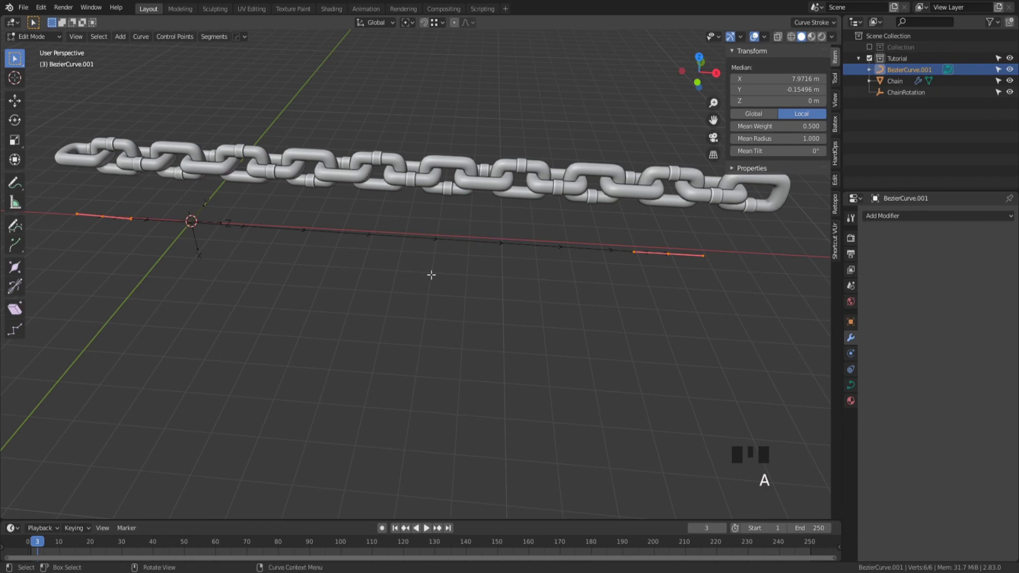
{"action": "right_click", "coordinate": [431, 274]}
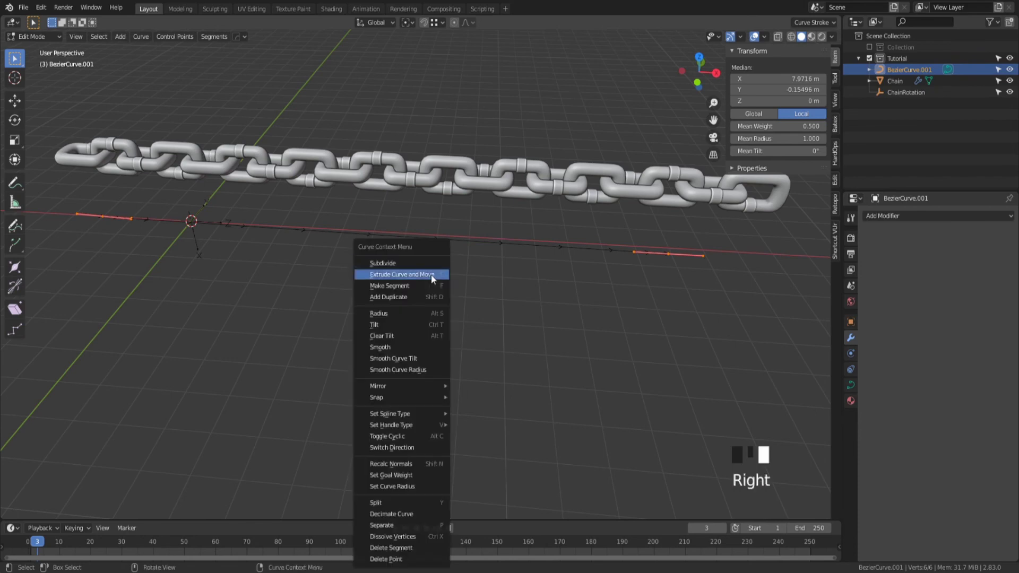
{"action": "left_click", "coordinate": [383, 263]}
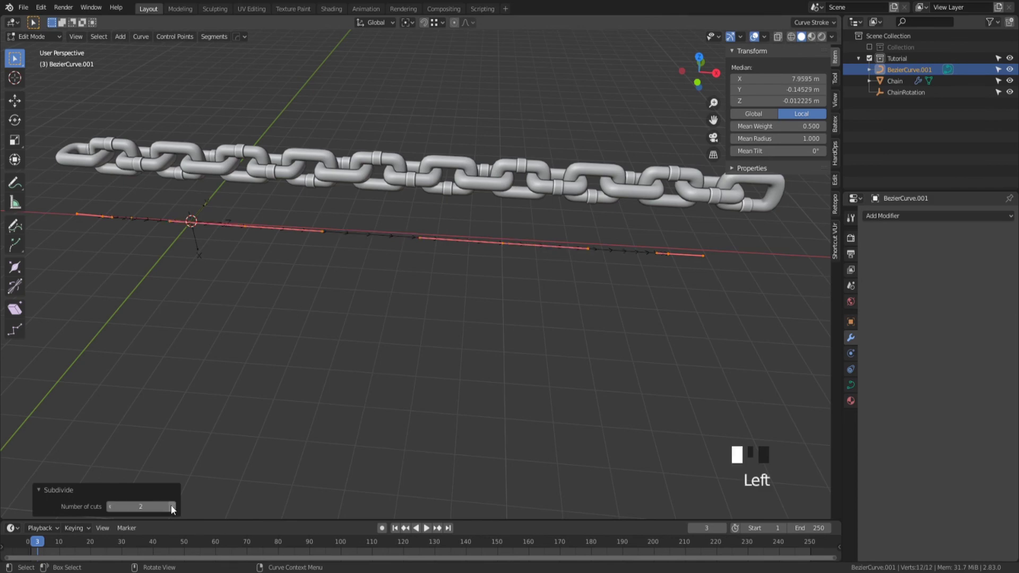
{"action": "left_click", "coordinate": [367, 341]}
- Select the two middle control points of the curve and raise them about 1.8 m along Z
{"action": "scroll", "coordinate": [366, 339], "scroll_direction": "down", "scroll_amount": 2}
{"action": "middle_click_drag", "start_coordinate": [366, 340], "coordinate": [392, 350]}
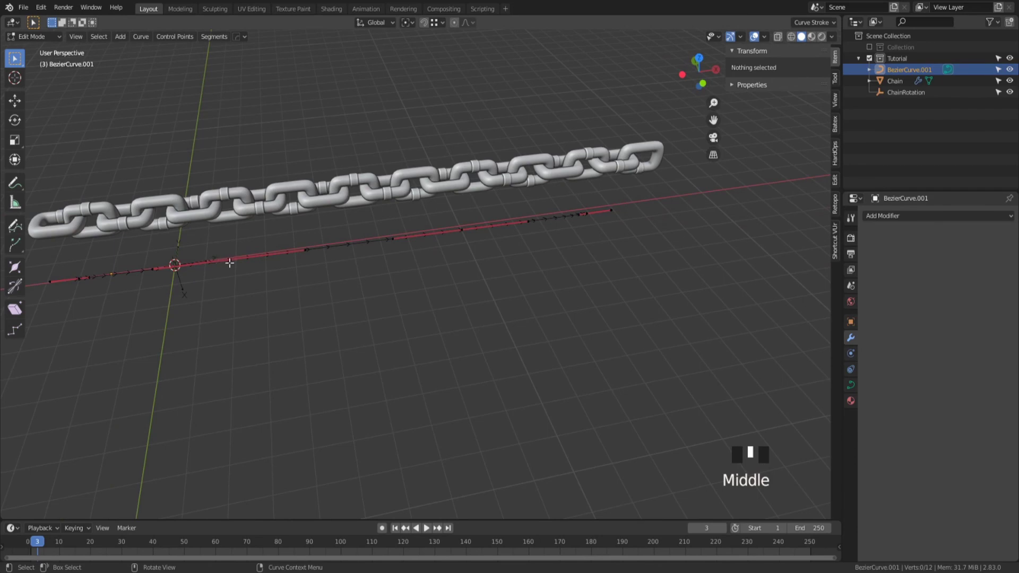
{"action": "left_click", "coordinate": [229, 261]}
{"action": "left_click", "coordinate": [464, 230], "text": "shift"}
{"action": "scroll", "coordinate": [416, 330], "scroll_direction": "down", "scroll_amount": 3}
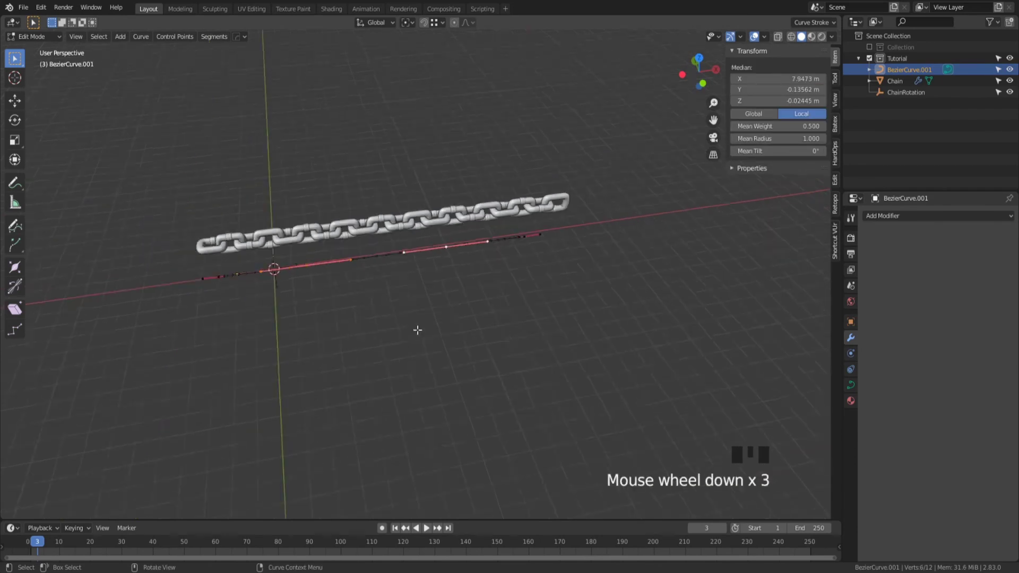
{"action": "middle_click_drag", "start_coordinate": [415, 330], "coordinate": [500, 288]}
{"action": "key", "text": "g"}
{"action": "key", "text": "z"}
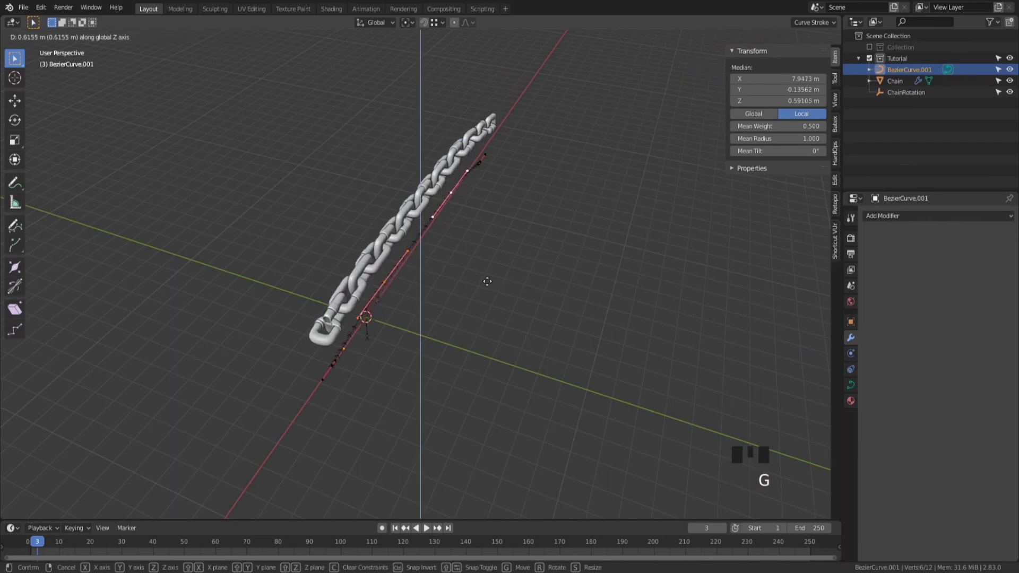
{"action": "left_click", "coordinate": [484, 266]}
- In front view, lengthen the inner handle of the curve's start control point along the X axis
{"action": "middle_click_drag", "start_coordinate": [485, 265], "coordinate": [396, 256]}
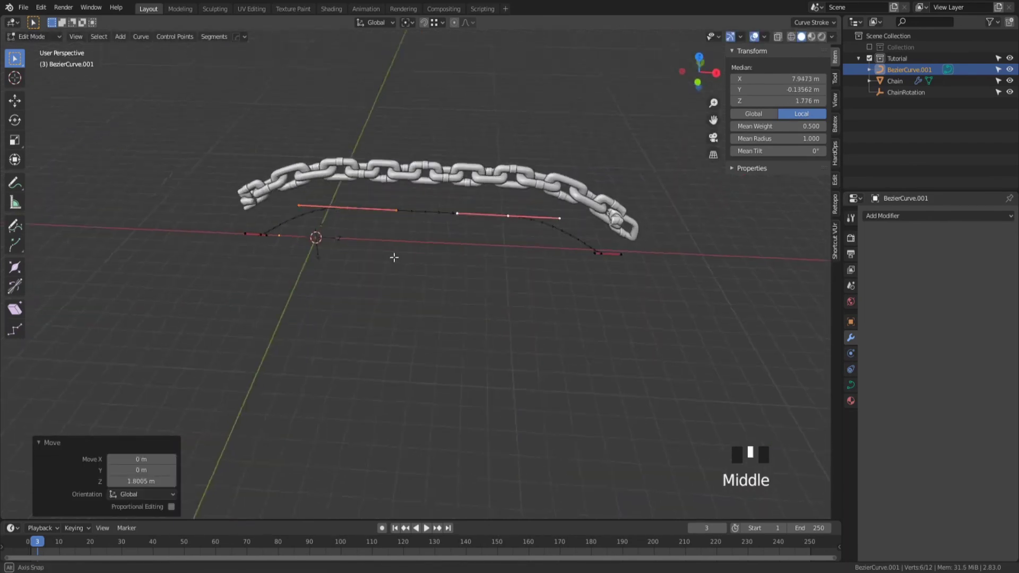
{"action": "scroll", "coordinate": [456, 246], "scroll_direction": "up", "scroll_amount": 2}
{"action": "middle_click_drag", "start_coordinate": [457, 245], "coordinate": [481, 216]}
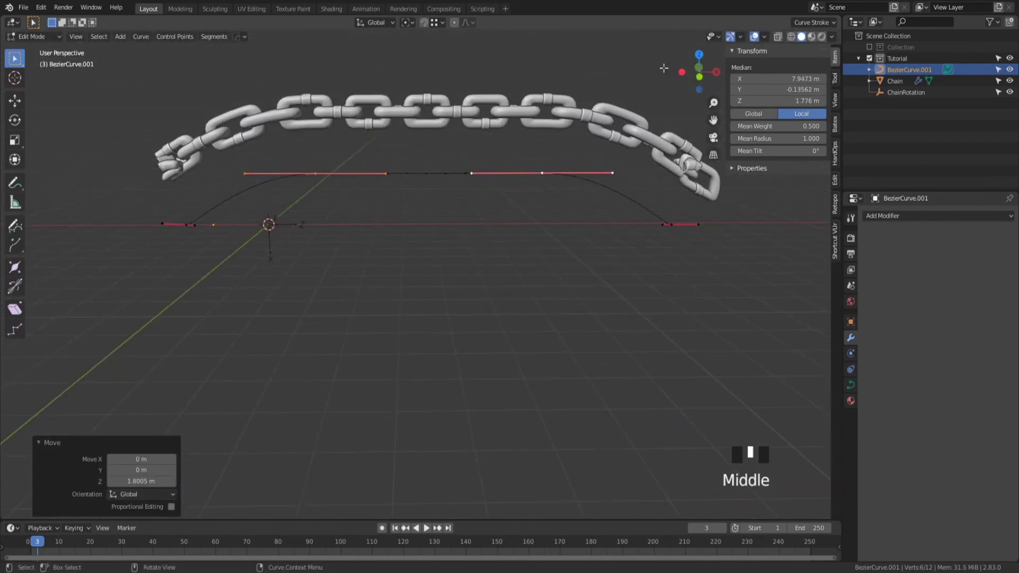
{"action": "left_click", "coordinate": [700, 79]}
{"action": "middle_click_drag", "start_coordinate": [288, 266], "coordinate": [334, 275], "text": "shift"}
{"action": "left_click", "coordinate": [248, 235]}
{"action": "key", "text": "g"}
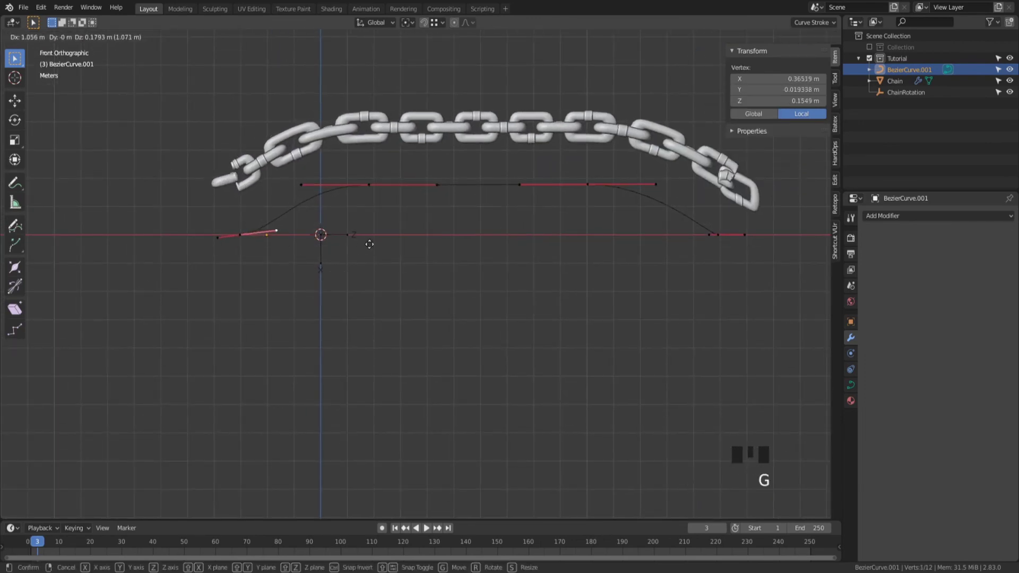
{"action": "left_click", "coordinate": [356, 248]}
- Shift the curve's start control point about -0.02 m along X
{"action": "left_click", "coordinate": [243, 237]}
{"action": "key", "text": "g"}
{"action": "key", "text": "x"}
{"action": "left_click", "coordinate": [301, 218]}
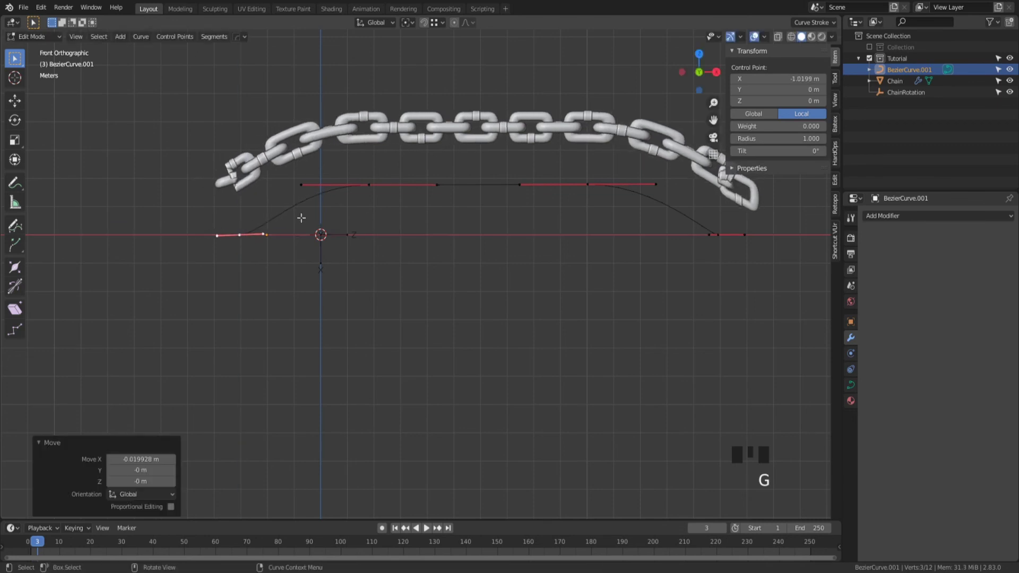
- Return to Object Mode and set the Bezier curve's X location to 0 m
{"action": "key", "text": "Tab"}
{"action": "middle_click_drag", "start_coordinate": [314, 247], "coordinate": [362, 293]}
{"action": "scroll", "coordinate": [362, 293], "scroll_direction": "up", "scroll_amount": 1}
{"action": "scroll", "coordinate": [362, 288], "scroll_direction": "up", "scroll_amount": 1}
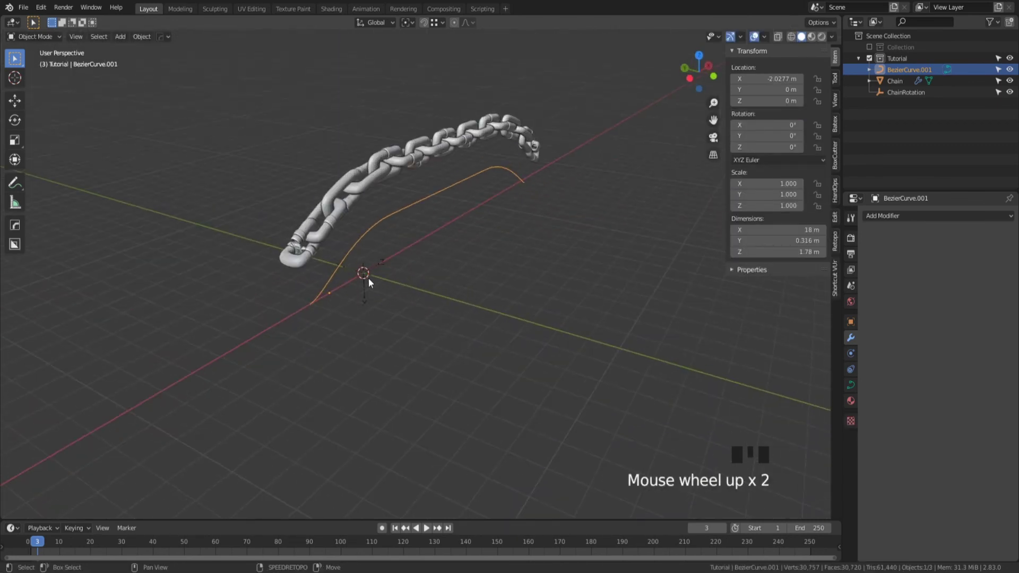
{"action": "left_click", "coordinate": [770, 79]}
{"action": "type", "text": "0"}
{"action": "key", "text": "Return"}
- In front view, edit the curve and move its start control point closer to the world origin
{"action": "middle_click_drag", "start_coordinate": [509, 229], "coordinate": [342, 306], "text": "shift"}
{"action": "scroll", "coordinate": [343, 310], "scroll_direction": "up", "scroll_amount": 2}
{"action": "scroll", "coordinate": [291, 316], "scroll_direction": "up", "scroll_amount": 2}
{"action": "key", "text": "g"}
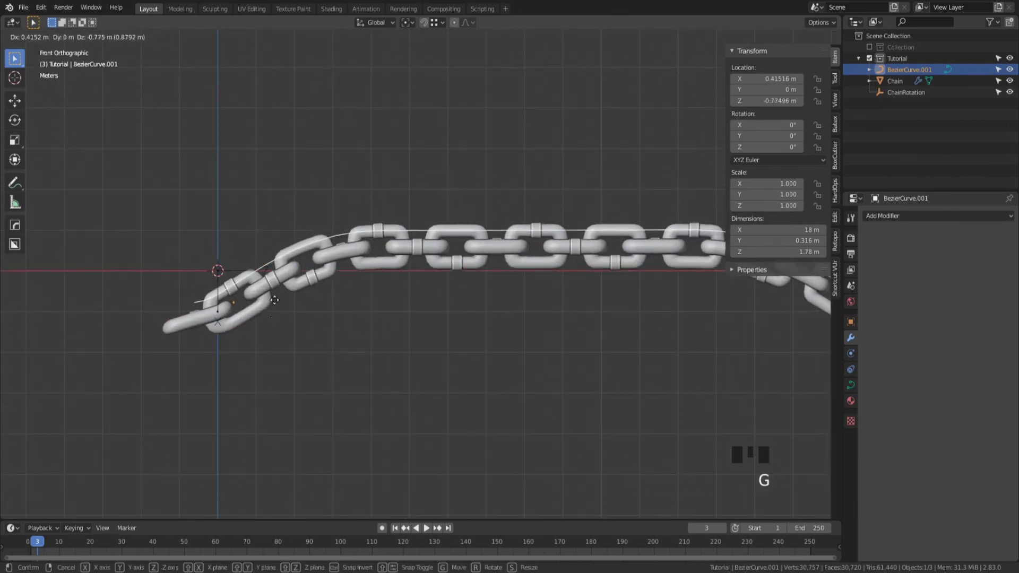
{"action": "key", "text": "Tab"}
{"action": "left_click_drag", "start_coordinate": [159, 245], "coordinate": [205, 310]}
{"action": "key", "text": "g"}
{"action": "left_click", "coordinate": [222, 313]}
- Raise the curve's two middle control points about 3.13 m along Z
{"action": "scroll", "coordinate": [394, 257], "scroll_direction": "down", "scroll_amount": 4}
{"action": "left_click_drag", "start_coordinate": [383, 204], "coordinate": [557, 301]}
{"action": "key", "text": "g"}
{"action": "key", "text": "z"}
{"action": "left_click", "coordinate": [514, 241]}
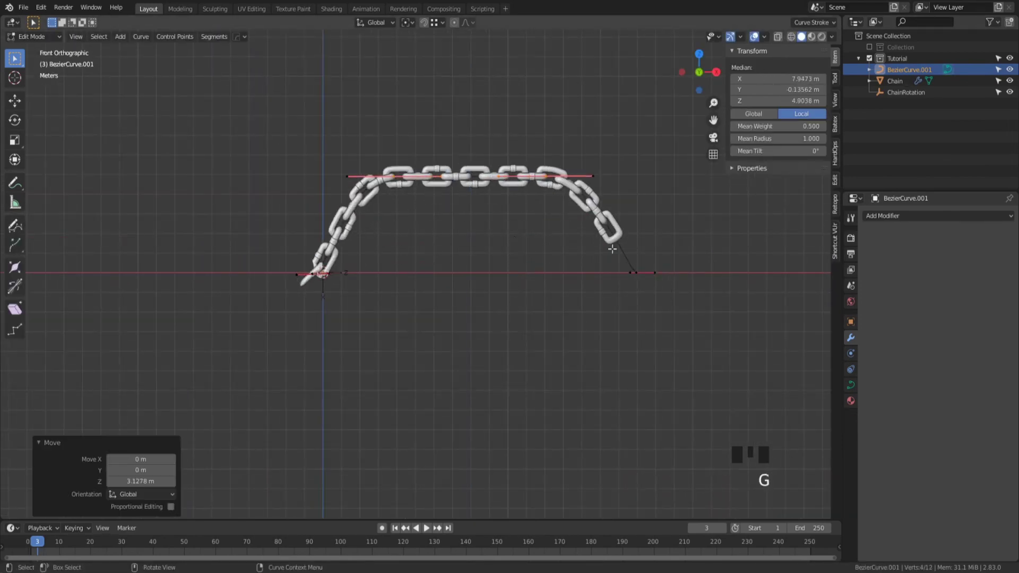
- Slide the curve's end control point outward along X, shift the middle point nearest it slightly upward, and leave Edit Mode
{"action": "left_click_drag", "start_coordinate": [612, 250], "coordinate": [663, 298]}
{"action": "key", "text": "g"}
{"action": "key", "text": "x"}
{"action": "left_click", "coordinate": [709, 300]}
{"action": "left_click_drag", "start_coordinate": [527, 155], "coordinate": [569, 203]}
{"action": "key", "text": "g"}
{"action": "left_click", "coordinate": [587, 196]}
{"action": "key", "text": "Tab"}
- Select the chain, expand its Array modifier settings, and raise the count to 29
{"action": "left_click", "coordinate": [590, 187]}
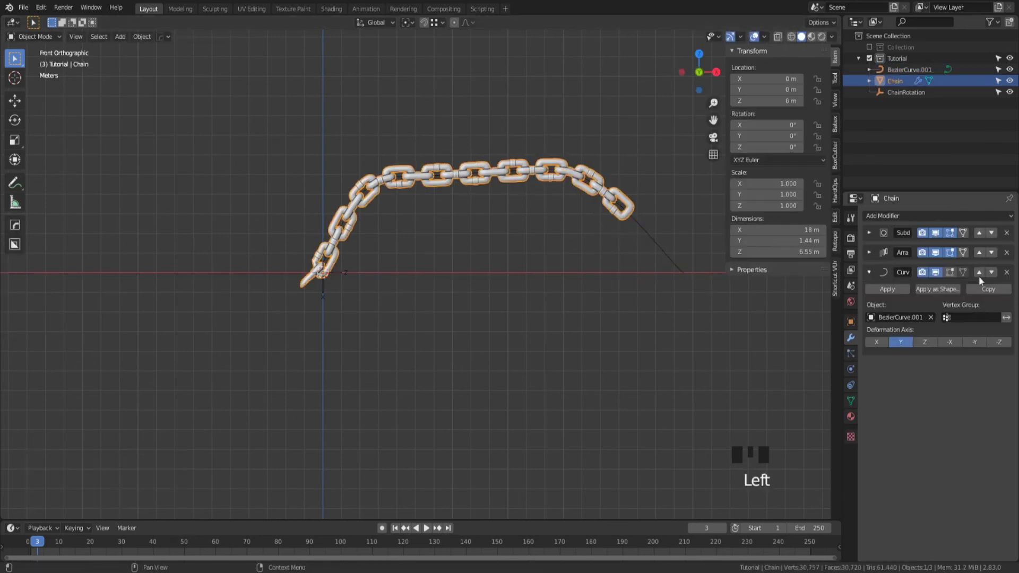
{"action": "left_click", "coordinate": [870, 254]}
{"action": "left_click", "coordinate": [881, 269]}
{"action": "key", "text": "ctrl+z"}
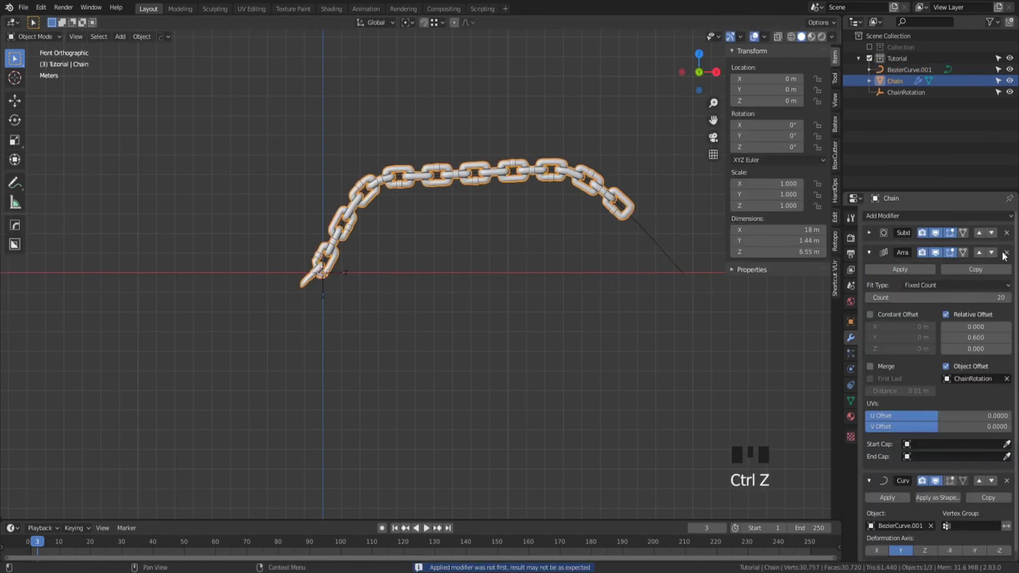
{"action": "left_click", "coordinate": [1008, 297]}
{"action": "left_click", "coordinate": [1008, 297]}
{"action": "left_click", "coordinate": [1008, 298]}
{"action": "left_click", "coordinate": [1008, 297]}
- Edit the Bezier curve and reposition both handles of its end control point to follow the chain's downward slope
{"action": "middle_click_drag", "start_coordinate": [704, 319], "coordinate": [475, 294], "text": "shift"}
{"action": "left_click", "coordinate": [480, 241]}
{"action": "left_click", "coordinate": [480, 240]}
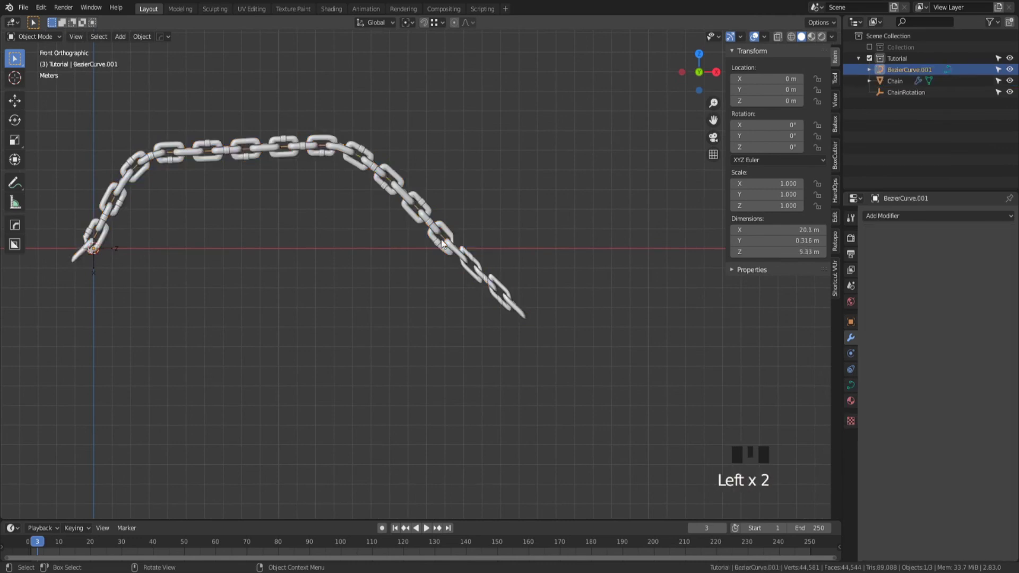
{"action": "key", "text": "Tab"}
{"action": "left_click", "coordinate": [480, 242]}
{"action": "key", "text": "g"}
{"action": "left_click", "coordinate": [488, 266]}
{"action": "left_click", "coordinate": [451, 244]}
{"action": "left_click", "coordinate": [450, 243]}
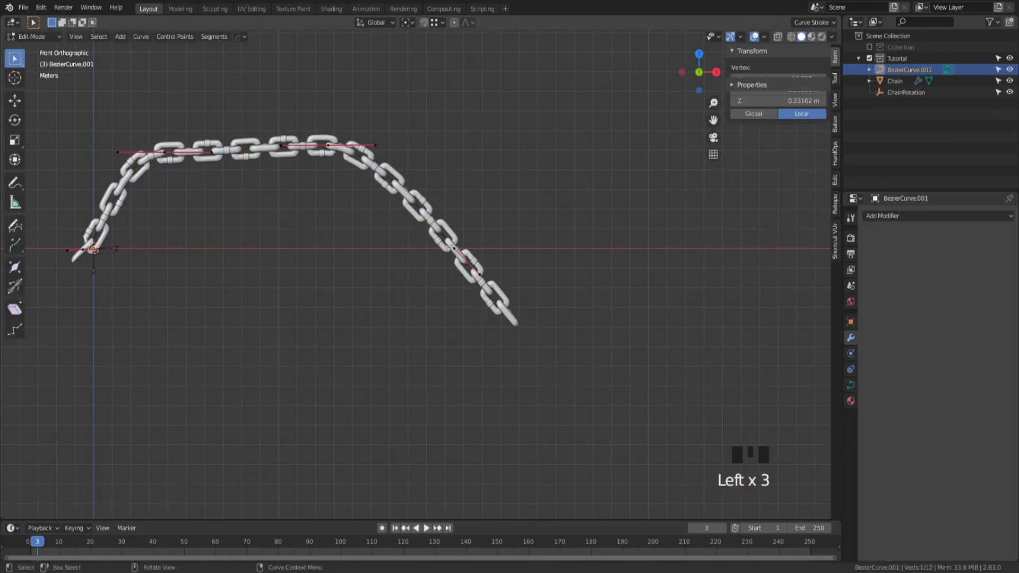
{"action": "key", "text": "g"}
{"action": "left_click", "coordinate": [447, 239]}
- Move the curve's end control point about 13.5 m along X and -8.8 m along Z, and extrude a new point up and outward
{"action": "left_click", "coordinate": [453, 246]}
{"action": "key", "text": "g"}
{"action": "left_click", "coordinate": [702, 420]}
{"action": "middle_click_drag", "start_coordinate": [559, 385], "coordinate": [398, 341], "text": "shift"}
{"action": "key", "text": "e"}
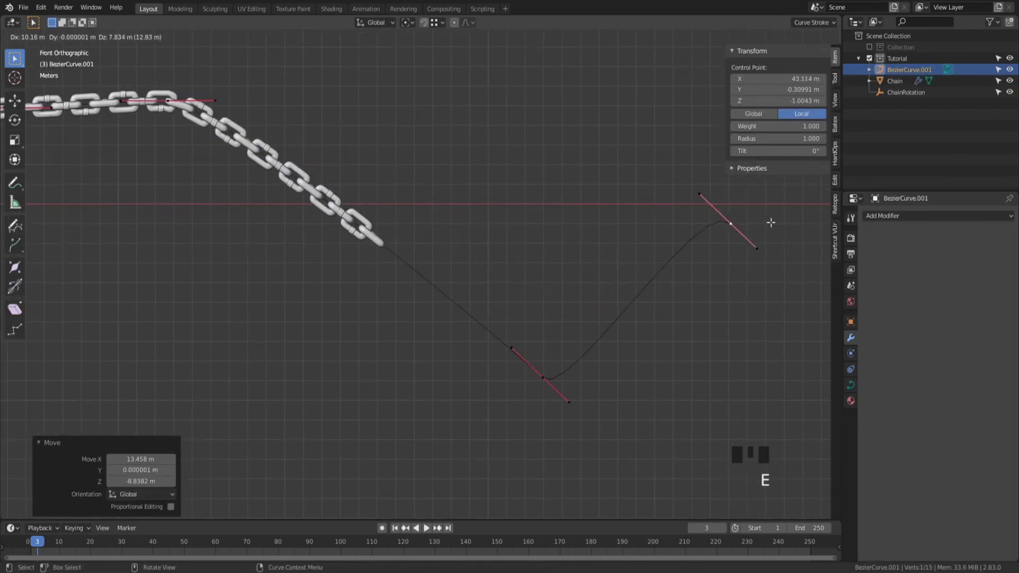
{"action": "left_click", "coordinate": [771, 224]}
- Adjust the handles of the last two control points to form a smooth U-shaped dip, and leave Edit Mode
{"action": "left_click", "coordinate": [699, 206]}
{"action": "key", "text": "g"}
{"action": "left_click", "coordinate": [688, 298]}
{"action": "key", "text": "g"}
{"action": "left_click", "coordinate": [687, 403]}
{"action": "left_click_drag", "start_coordinate": [471, 359], "coordinate": [518, 413]}
{"action": "key", "text": "g"}
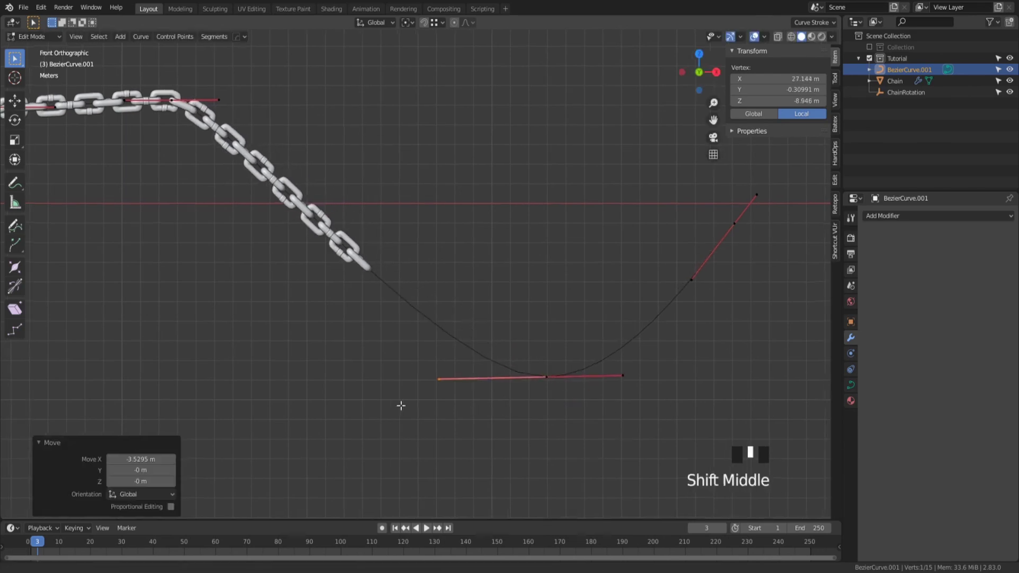
{"action": "middle_click_drag", "start_coordinate": [400, 404], "coordinate": [436, 403], "text": "shift"}
{"action": "key", "text": "Tab"}
- Select the chain and raise its Array count to 53 to fill the extended curve
{"action": "left_click", "coordinate": [356, 220]}
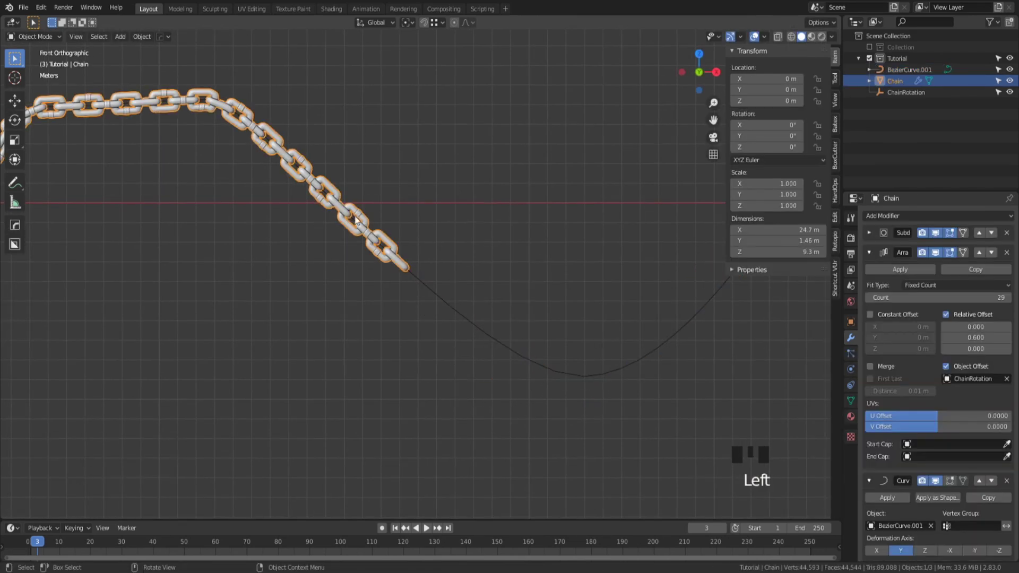
{"action": "left_click", "coordinate": [1009, 301]}
{"action": "left_click", "coordinate": [1009, 301]}
{"action": "left_click", "coordinate": [1008, 301]}
{"action": "left_click", "coordinate": [1009, 301]}
{"action": "scroll", "coordinate": [716, 318], "scroll_direction": "down", "scroll_amount": 2}
{"action": "left_click", "coordinate": [1008, 298]}
{"action": "left_click", "coordinate": [1008, 301]}
{"action": "left_click", "coordinate": [1008, 301]}
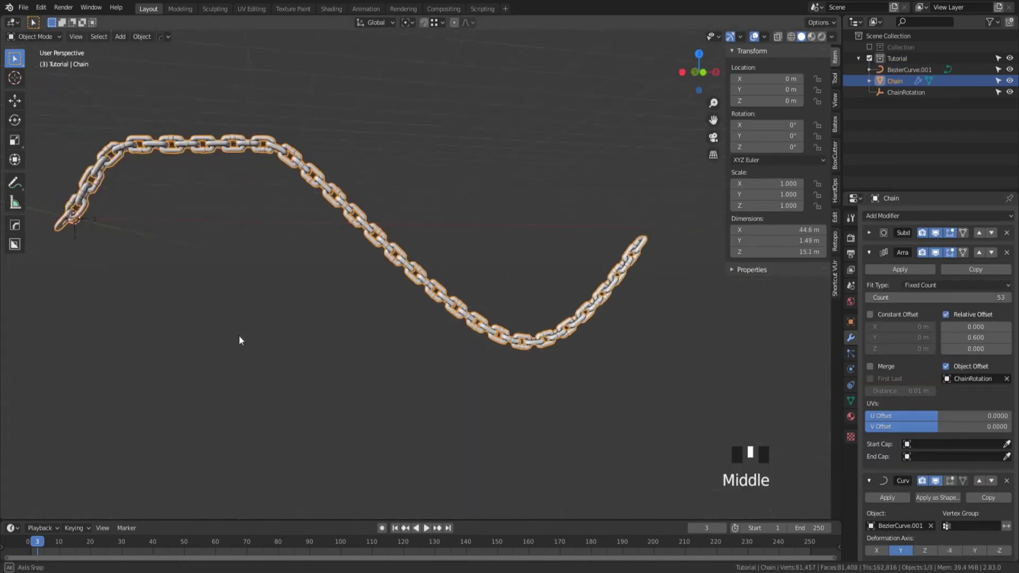